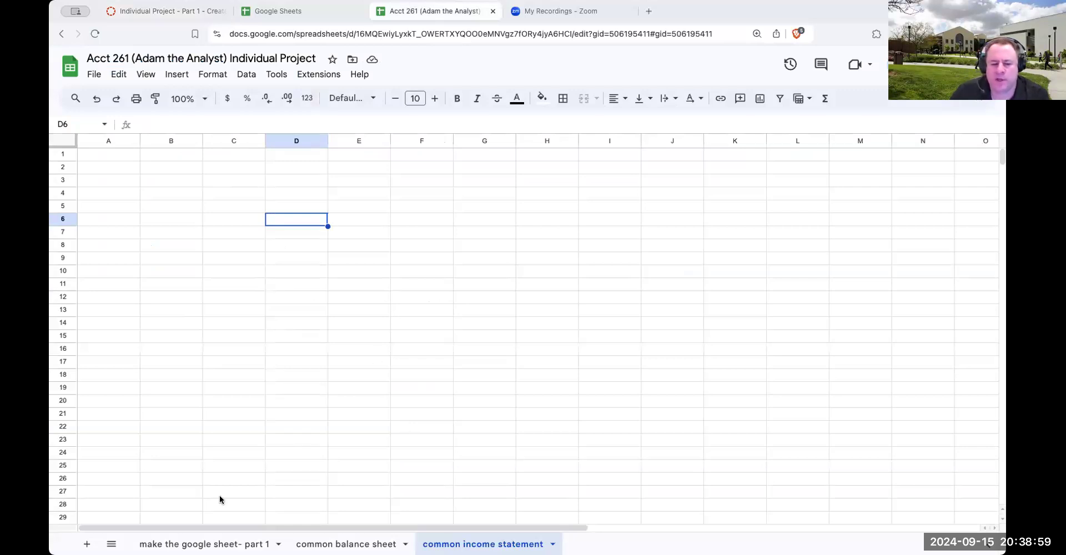
Add a new sheet to the spreadsheet and place it directly after the "make the google sheet- part 1" sheet
click(87, 544)
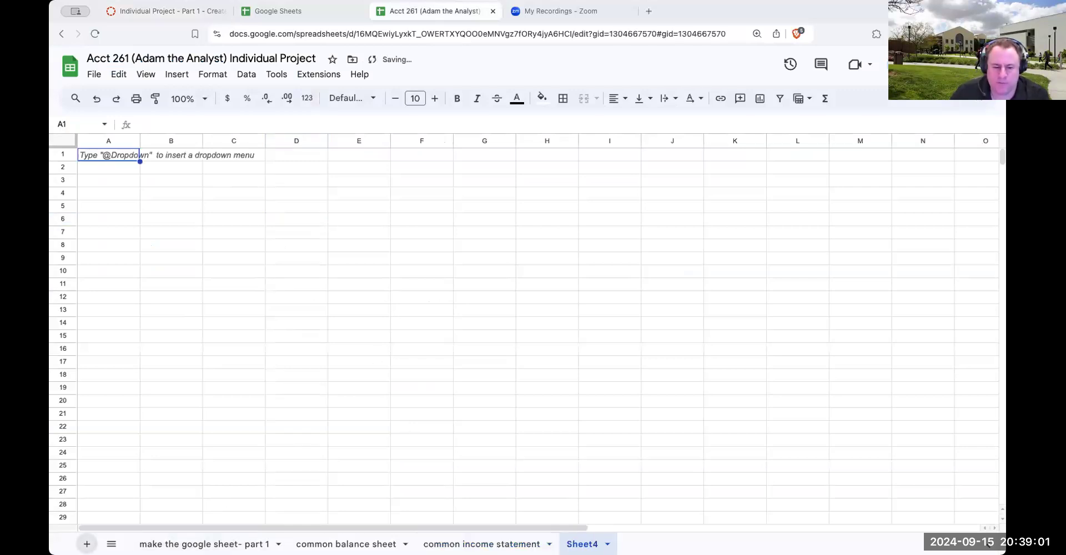
drag(578, 544, 482, 538)
drag(412, 544, 593, 544)
Rename the new sheet as "part 2 - individual project"
double_click(312, 544)
text(part 1)
key(BackSpace)
text(2 - individual project)
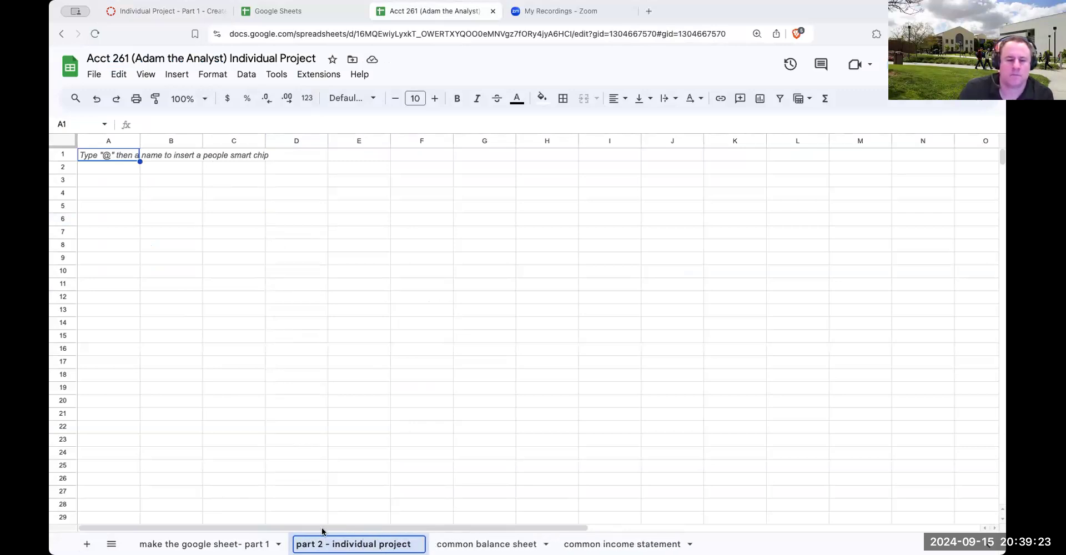
click(152, 180)
text(go)
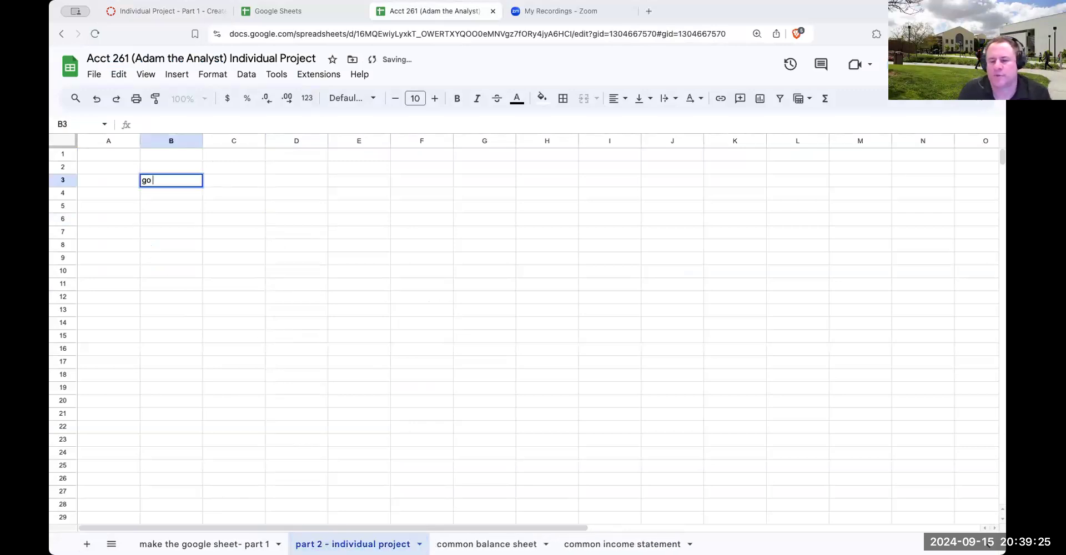
text( to SE)
key(BackSpace)
key(BackSpace)
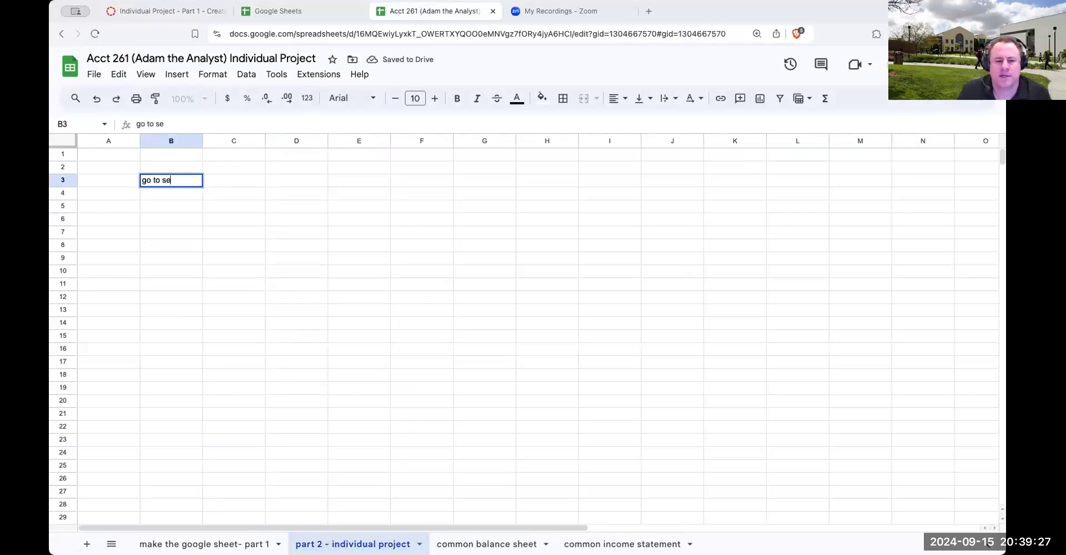
text(www.sec.gov)
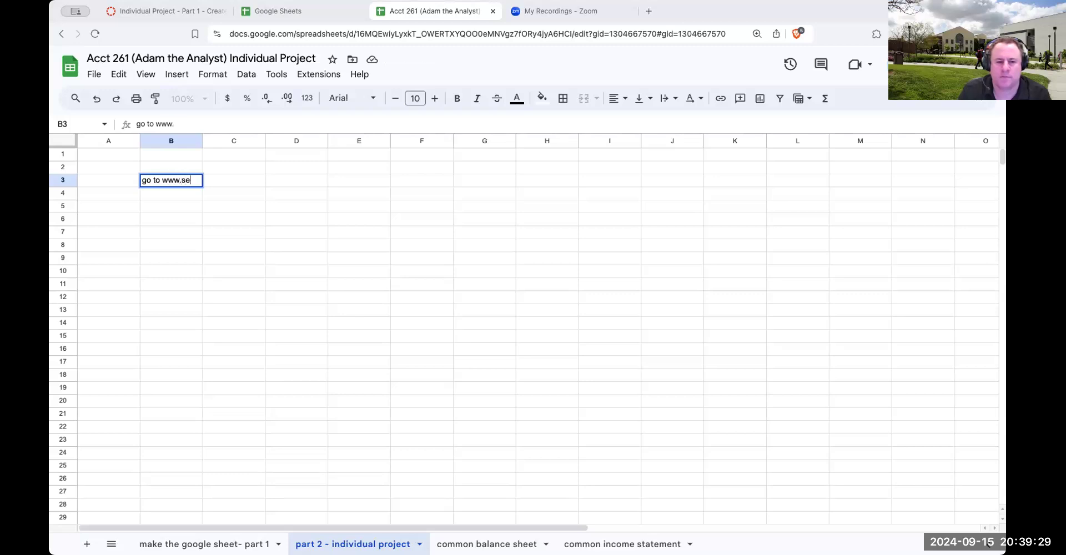
key(Return)
Write "you will look up the company Walmart" in cell B4
text(you will look up the company Walmart)
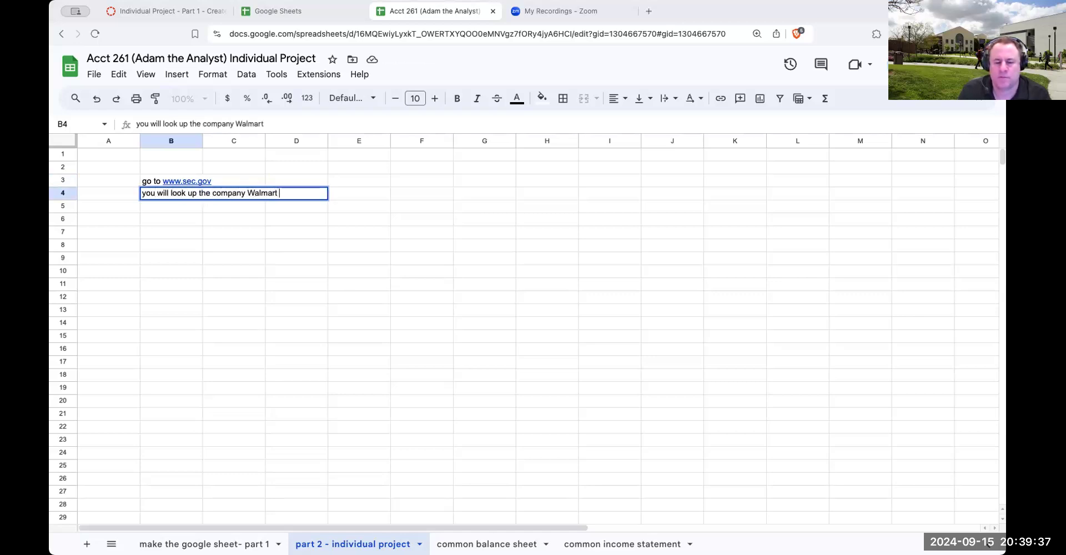
Open the sec.gov website in a new browser tab
click(649, 11)
text(sec.gov)
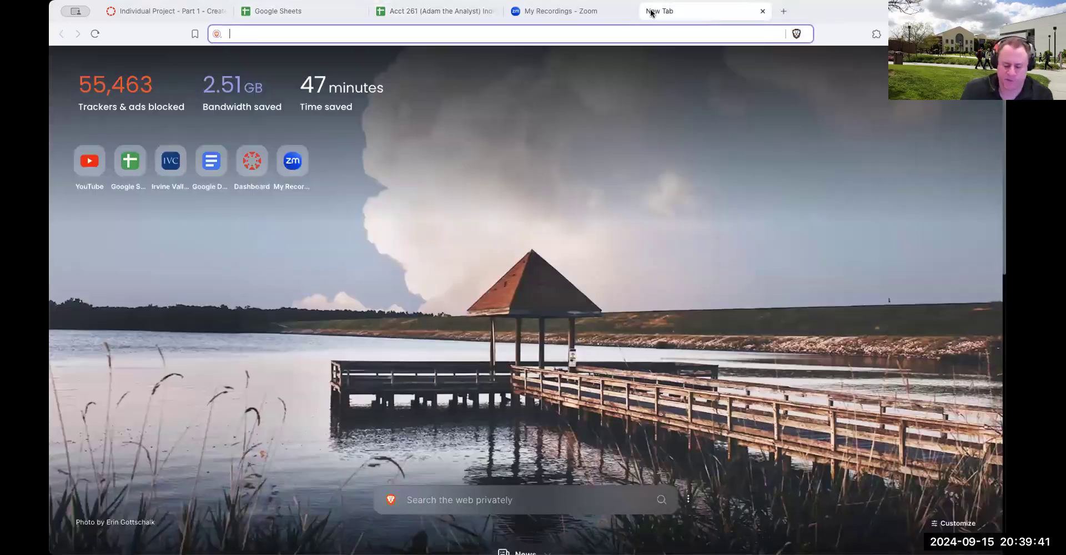
key(Return)
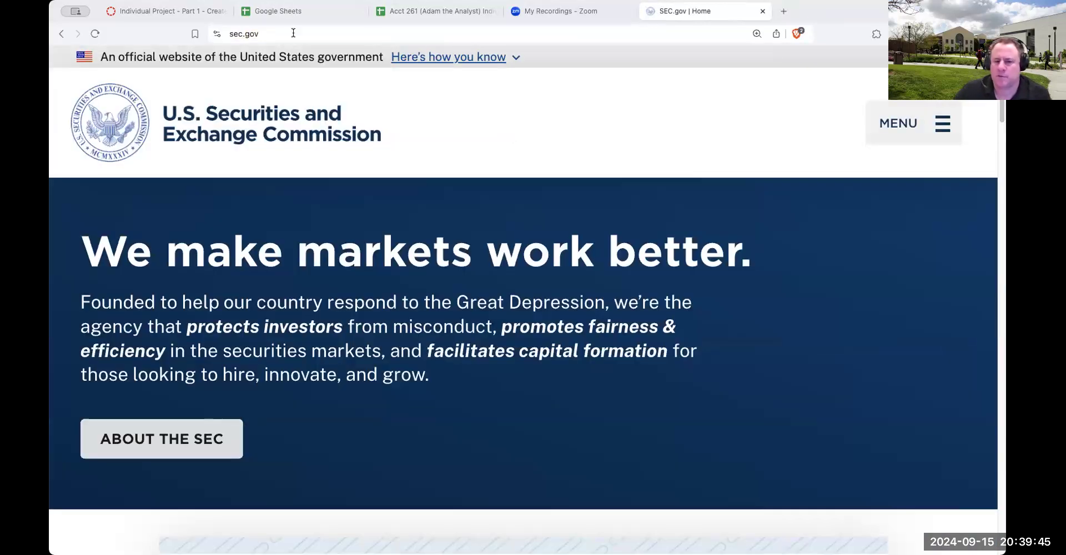
click(434, 17)
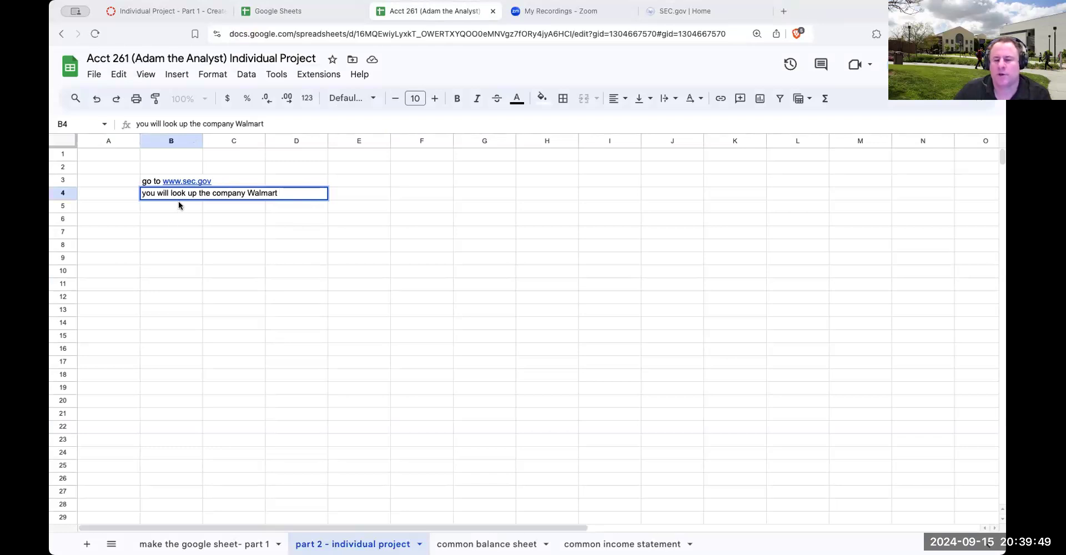
click(687, 7)
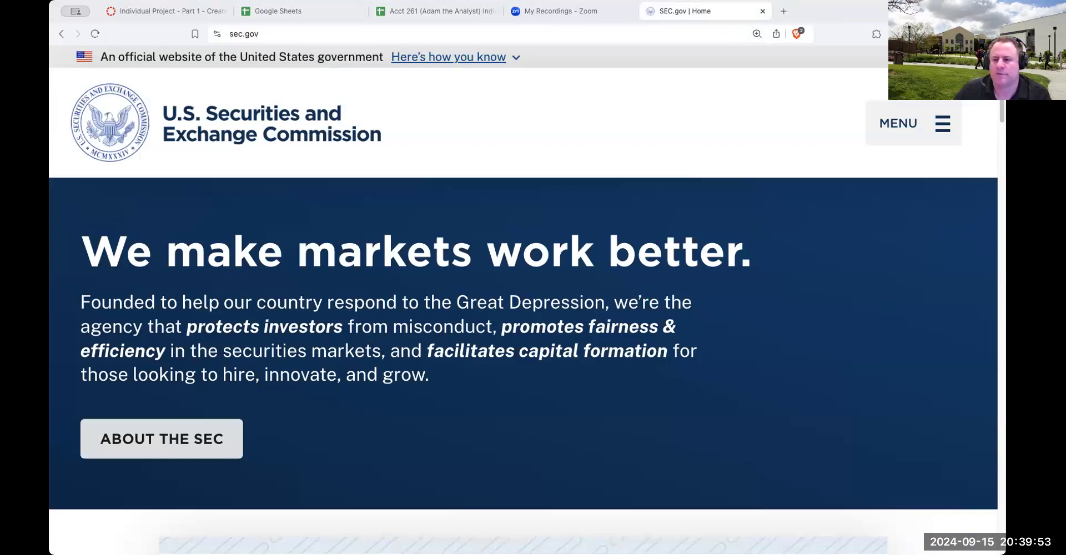
Set the zoom of the SEC home page to 150%
click(991, 33)
click(909, 266)
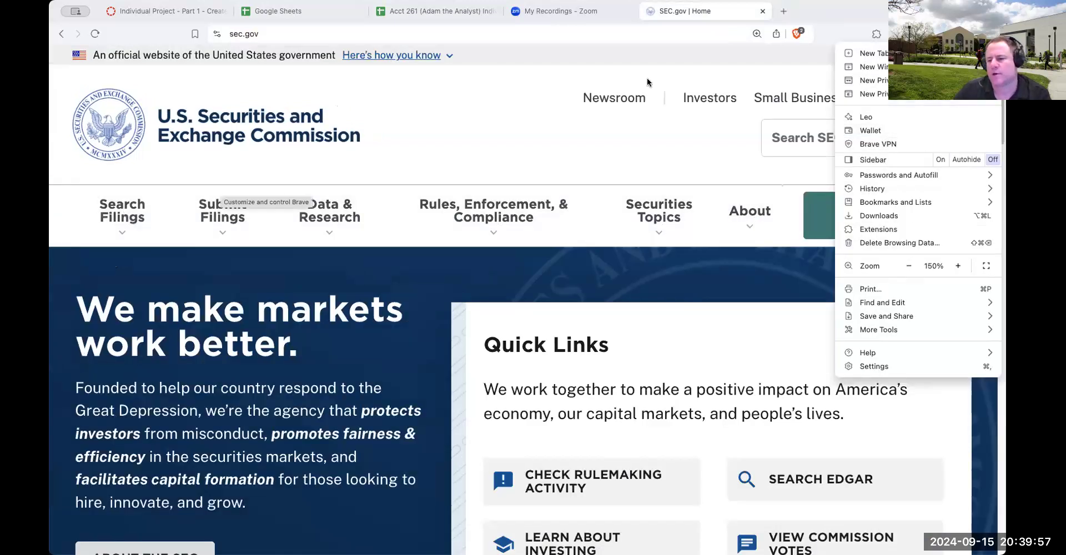
click(858, 15)
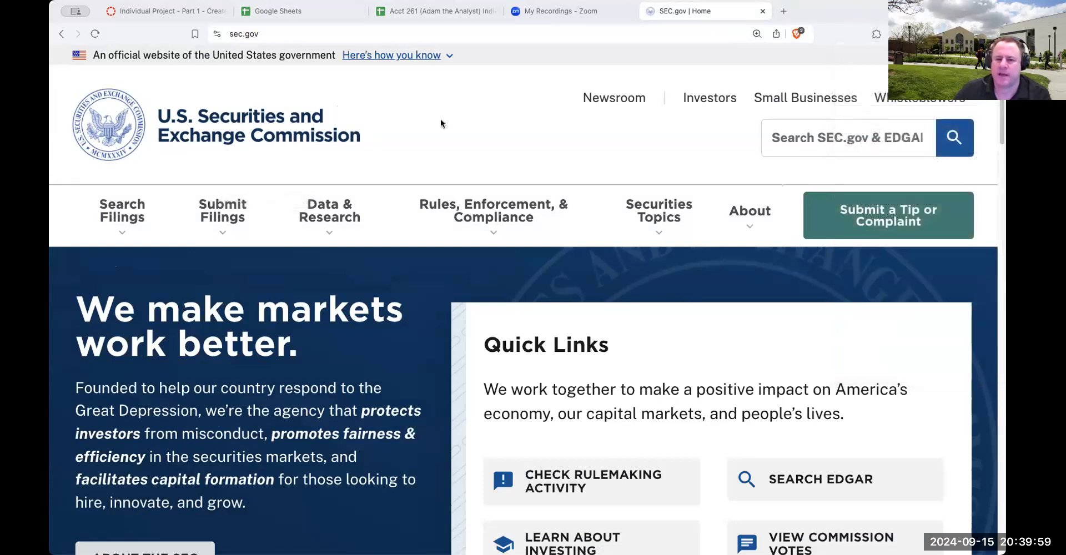
Return to the project spreadsheet and enter click on "search filings" in cell B5
click(414, 14)
click(164, 206)
text(clic)
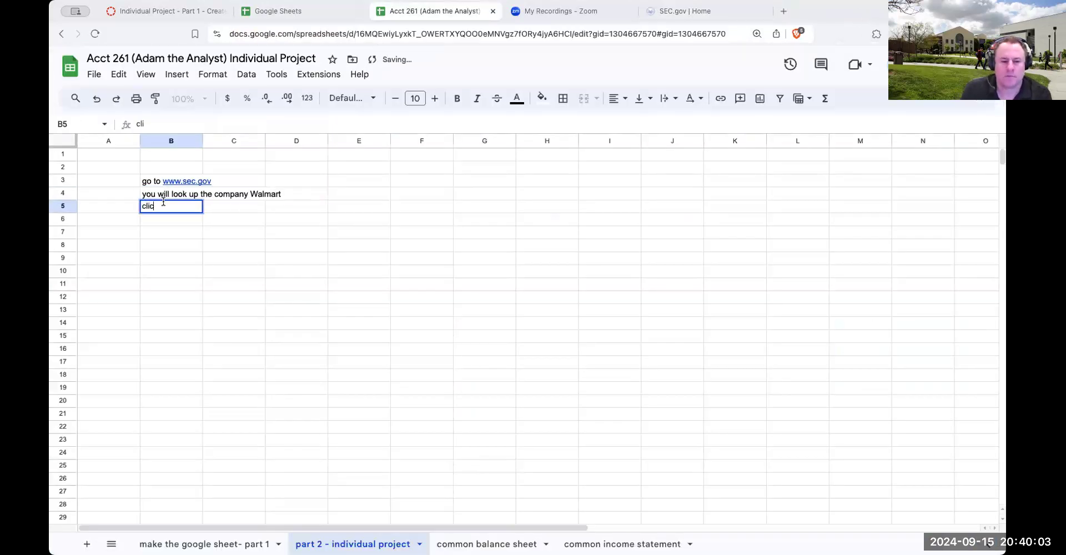
text(k on "search filings")
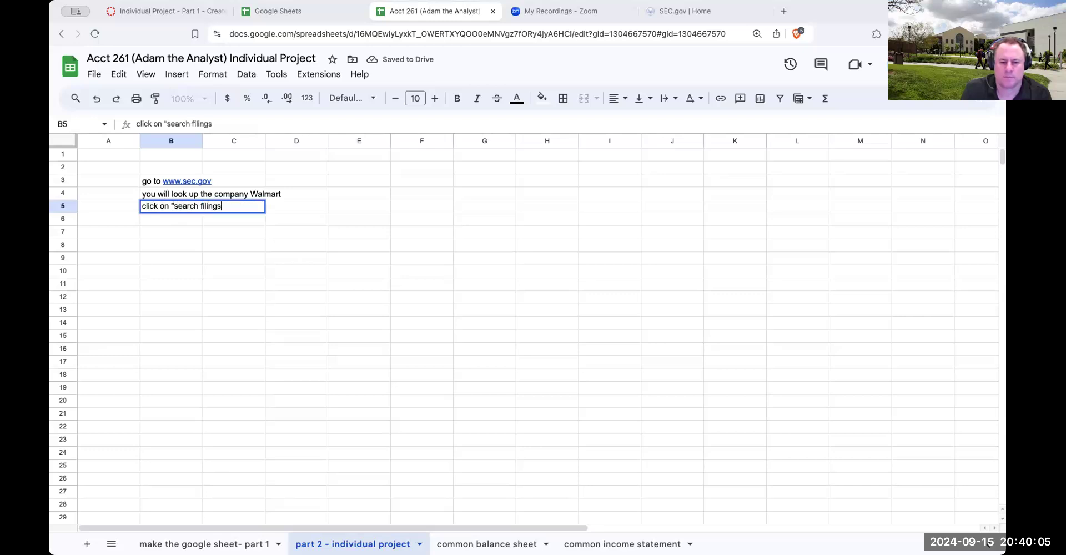
key(Return)
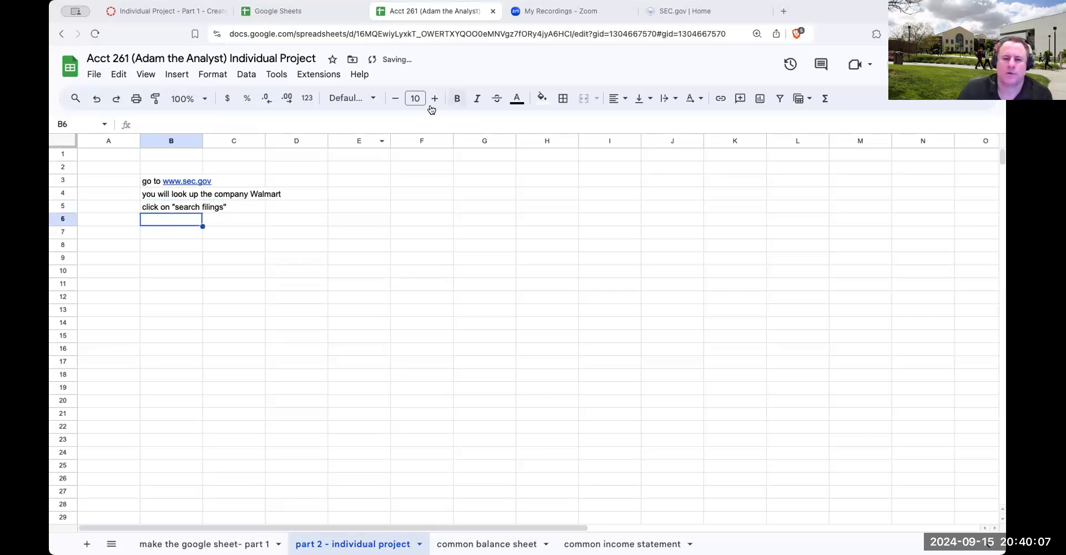
On SEC.gov, open the Search Filings page and go to its Company Search section
click(661, 14)
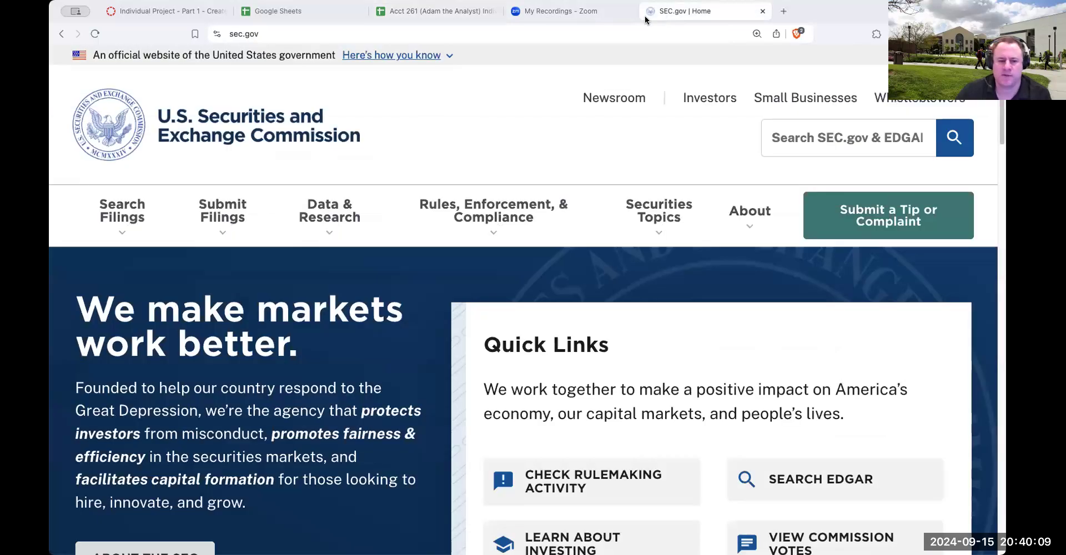
click(122, 213)
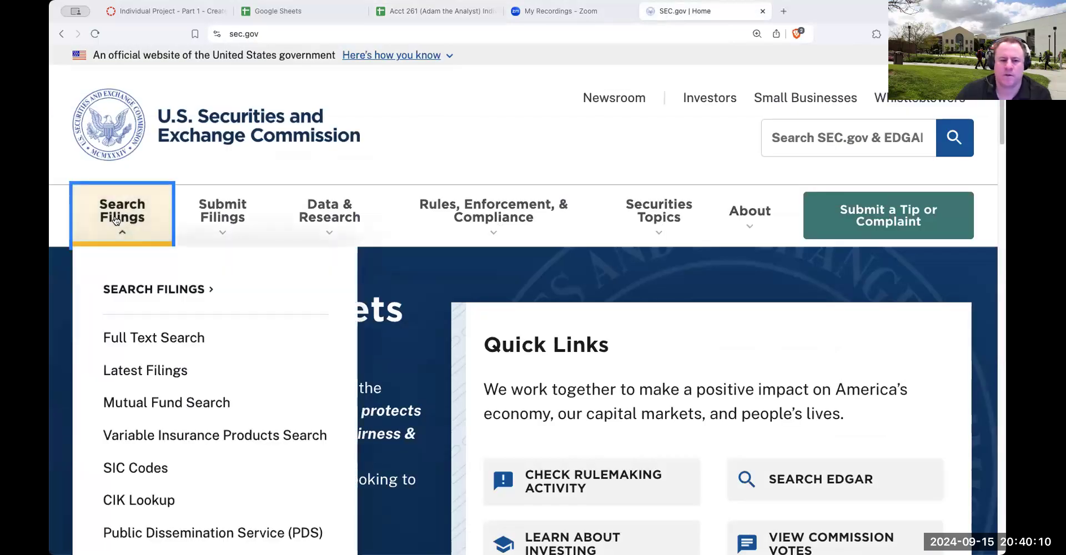
click(153, 290)
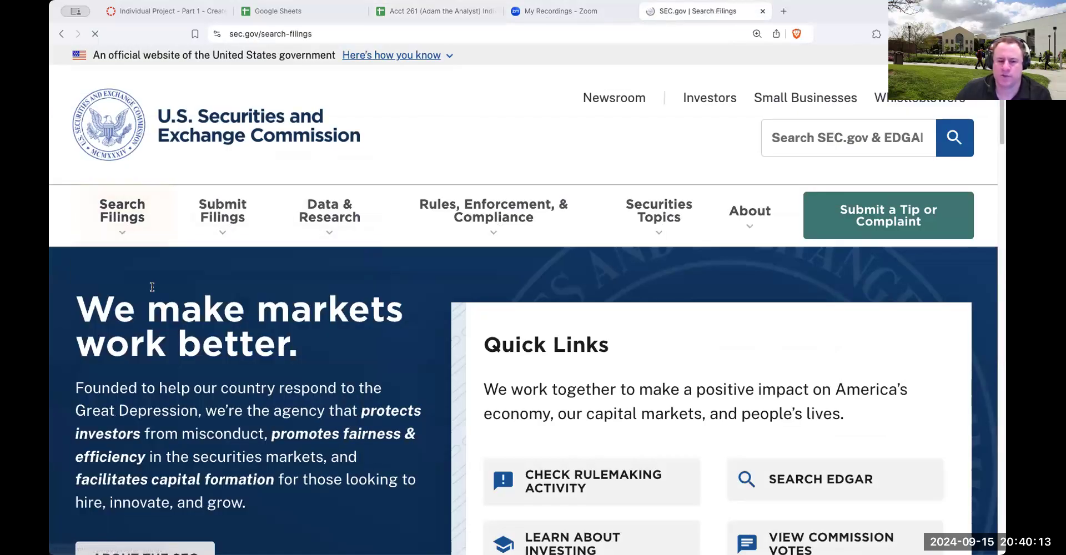
scroll(452, 201, down, 6)
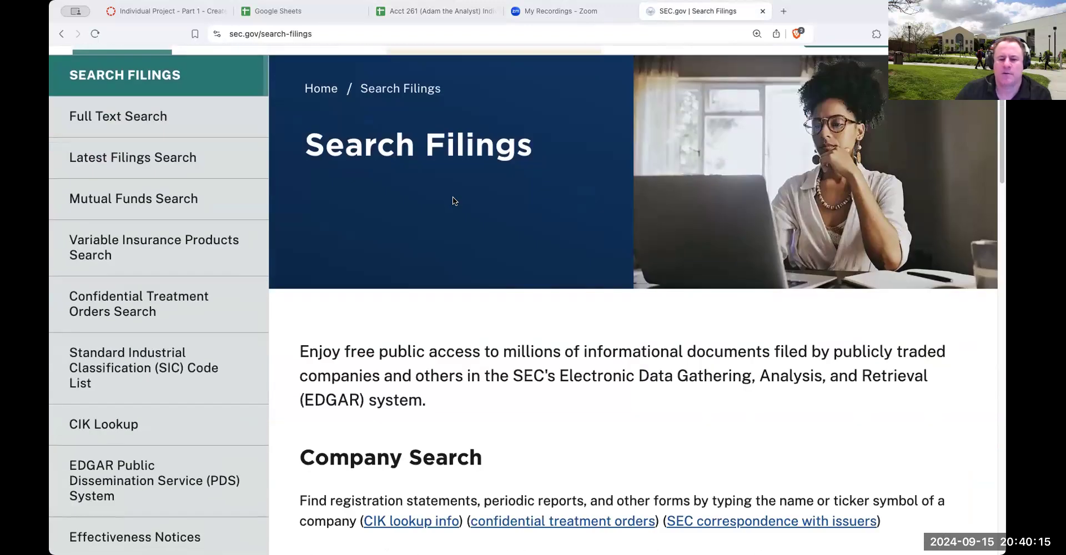
scroll(433, 289, down, 1)
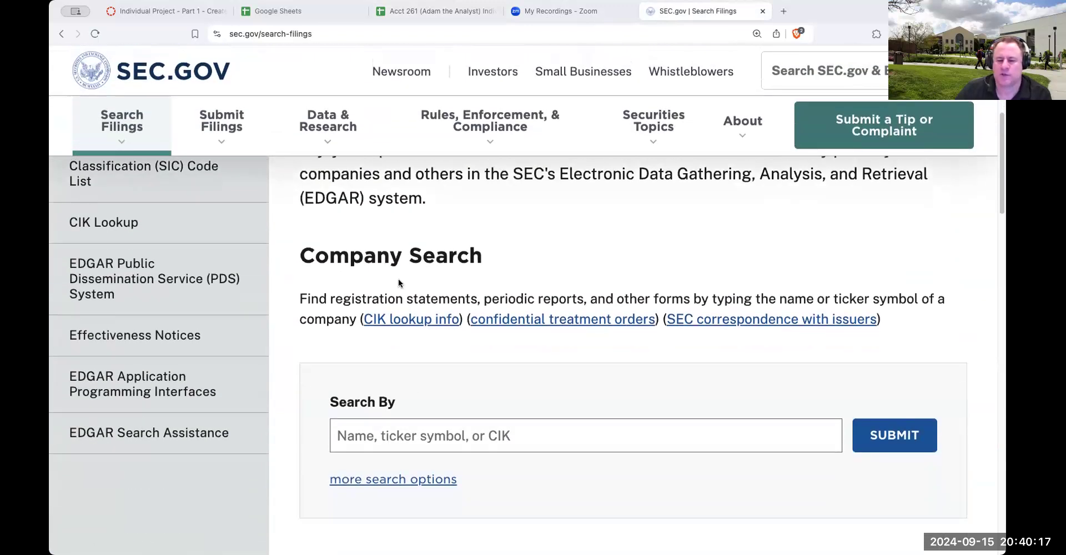
Back in the project spreadsheet, enter scroll down to "company search" in cell B6
click(392, 11)
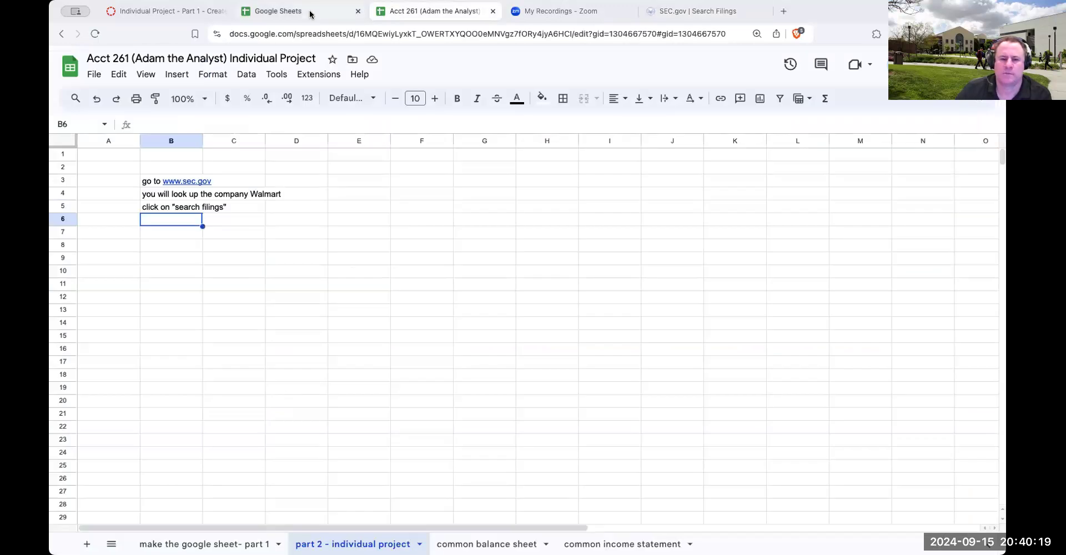
text(scorrl)
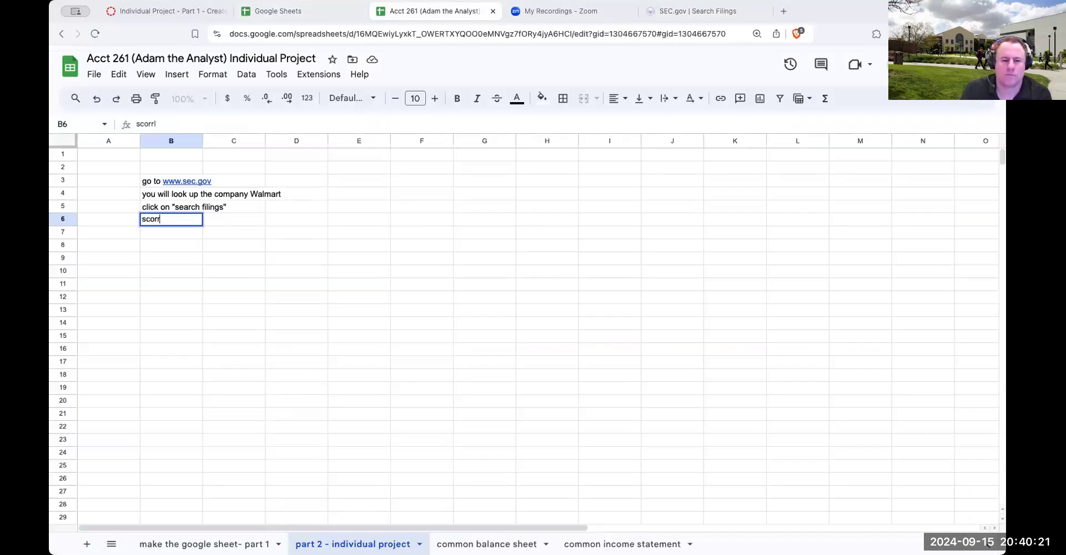
text(oll do)
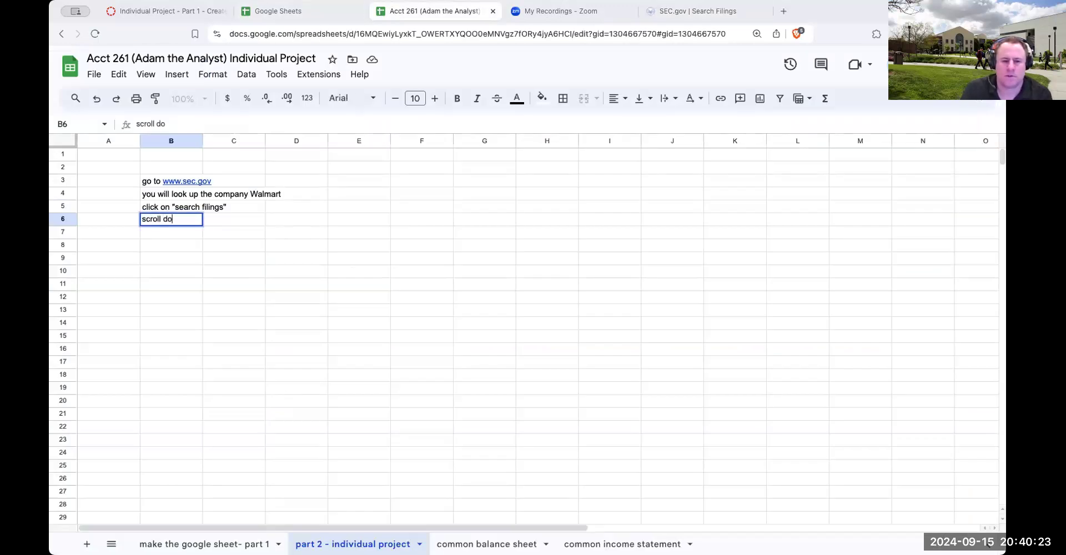
text(wn to "dompany searh)
key(BackSpace)
text(ch")
key(Return)
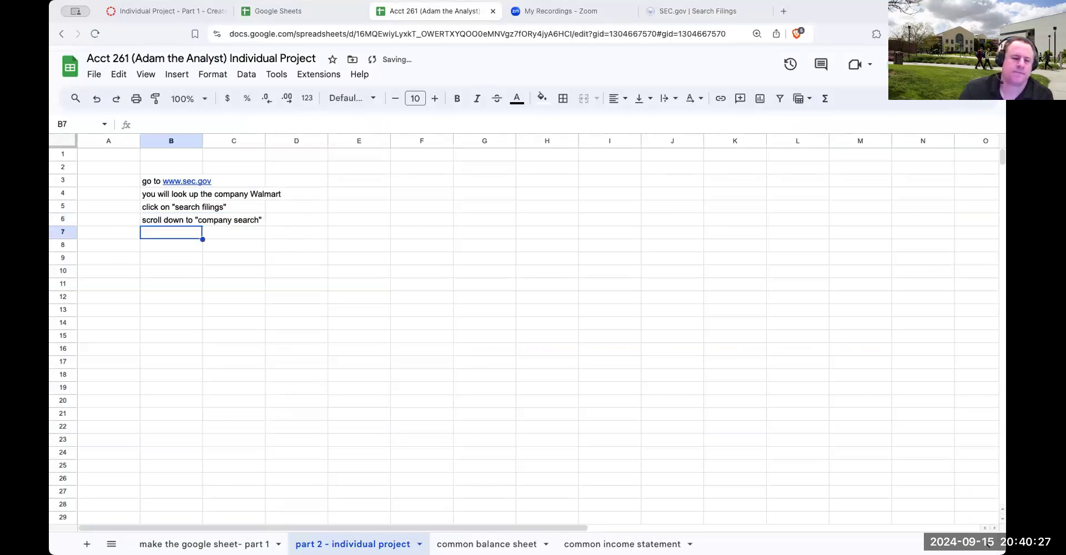
Increase the font size of range A2:G21 to 19 and select cell B7
drag(105, 160, 515, 425)
click(434, 98)
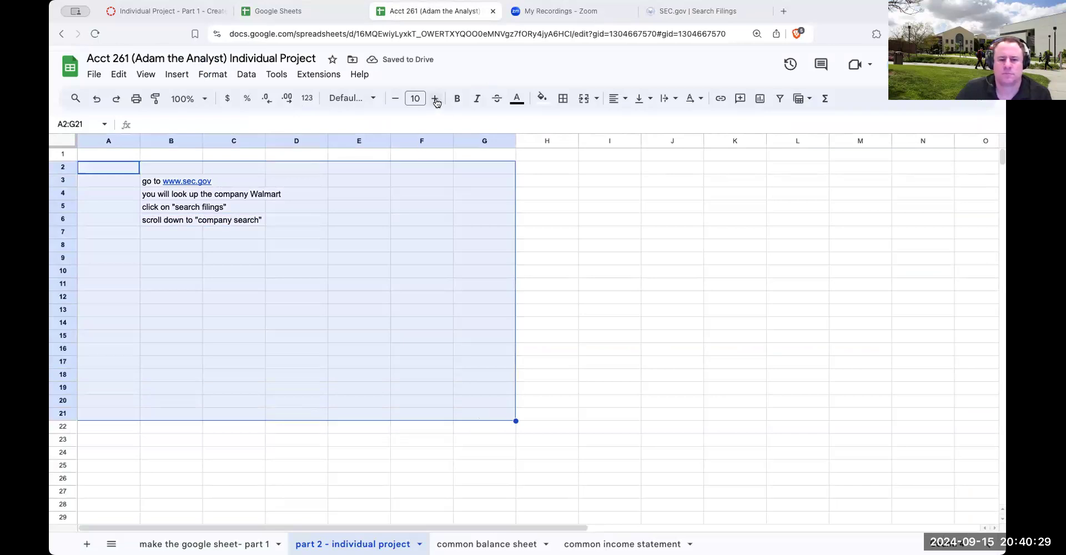
click(435, 98)
click(435, 99)
click(436, 100)
click(435, 100)
click(436, 100)
click(436, 99)
click(436, 99)
click(436, 99)
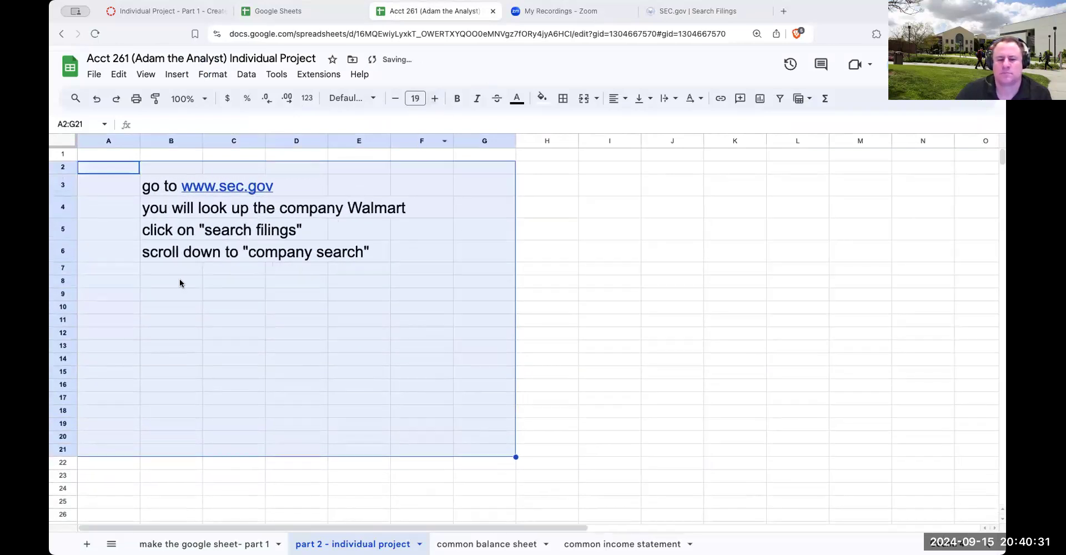
click(169, 260)
click(167, 272)
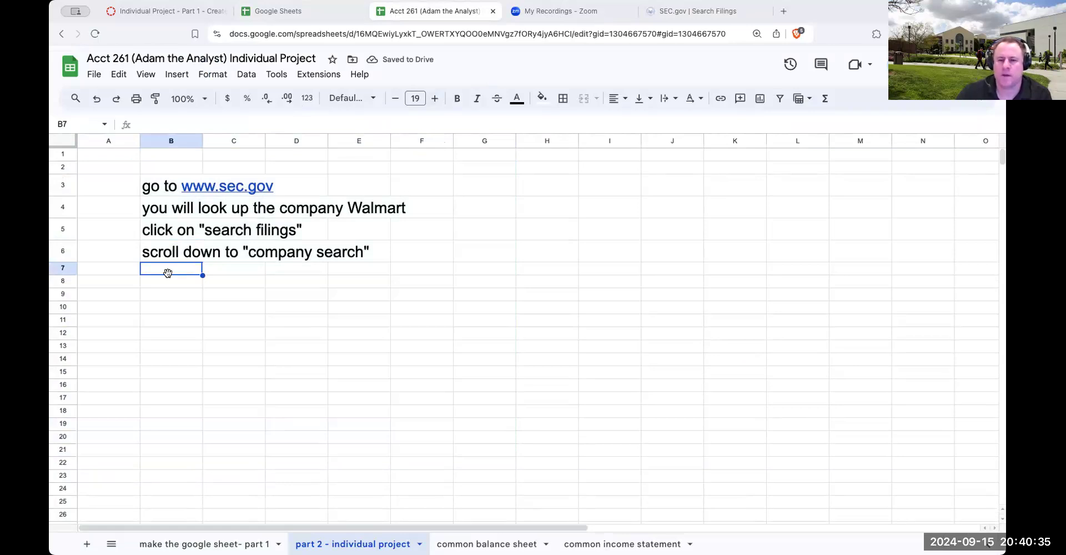
Search the web for "walmart stock price" in a new browser tab and highlight the exchange abbreviation beside Walmart Inc
click(694, 12)
click(378, 443)
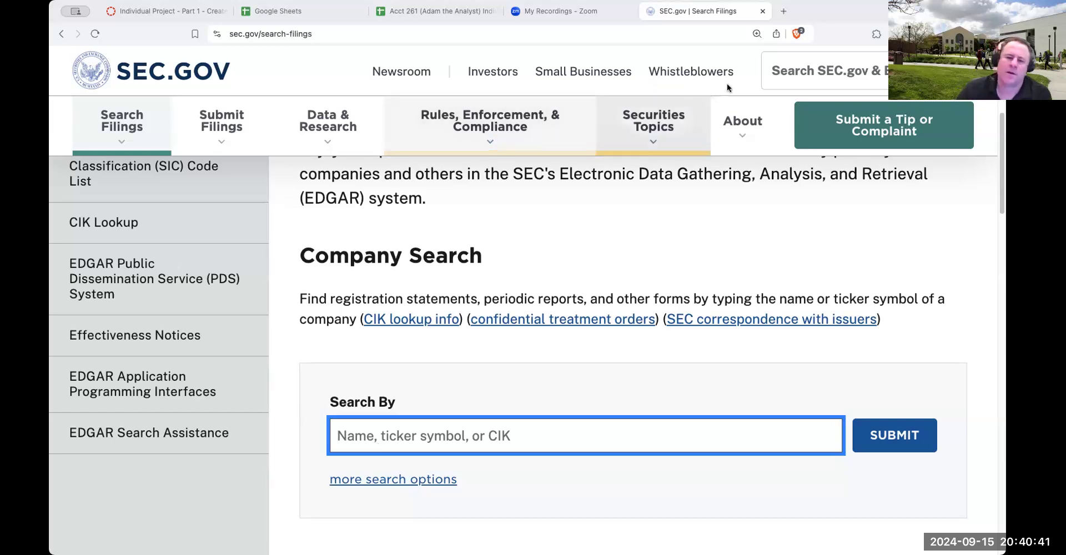
click(783, 11)
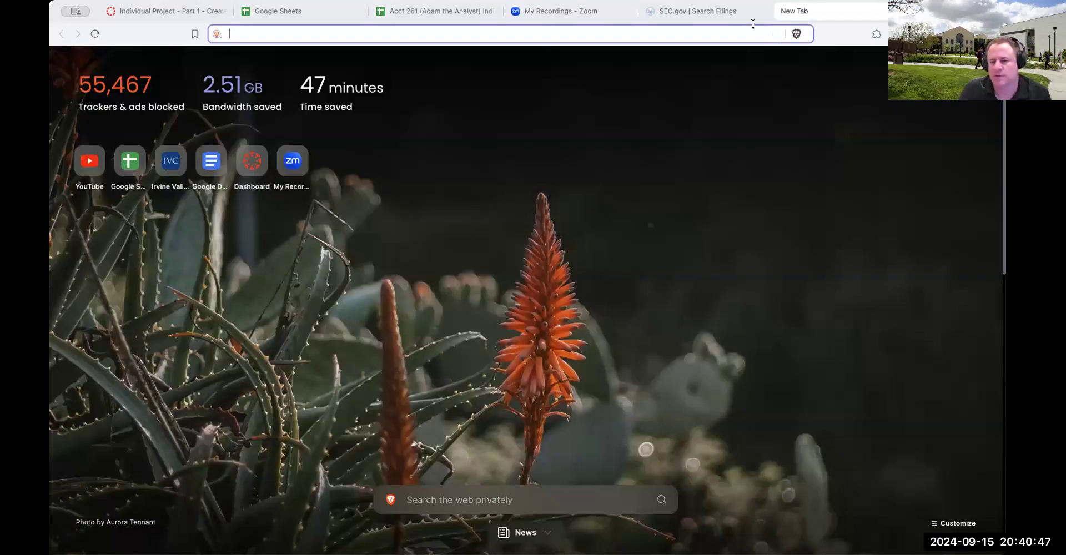
text(wal)
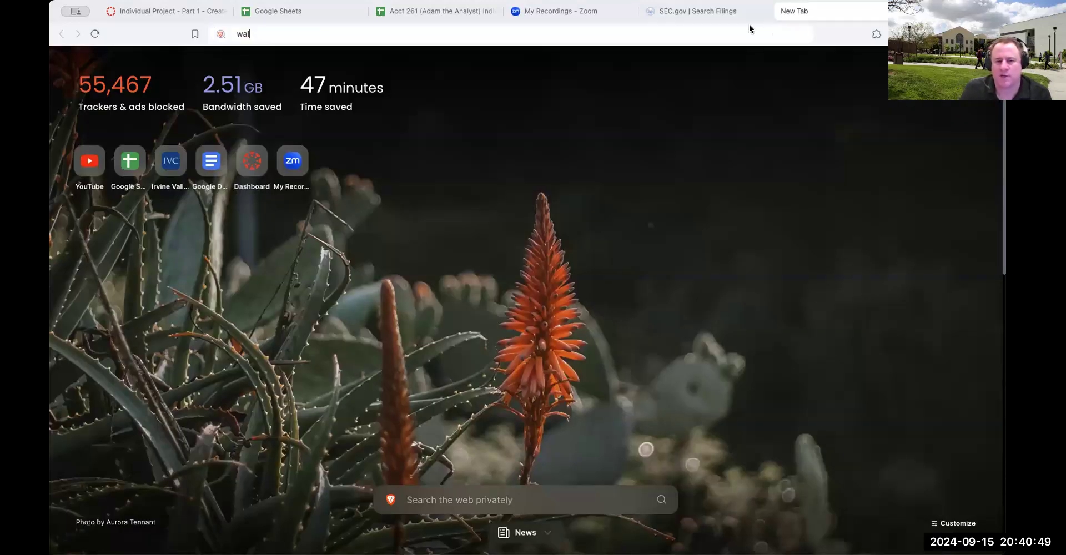
text(mart ticker)
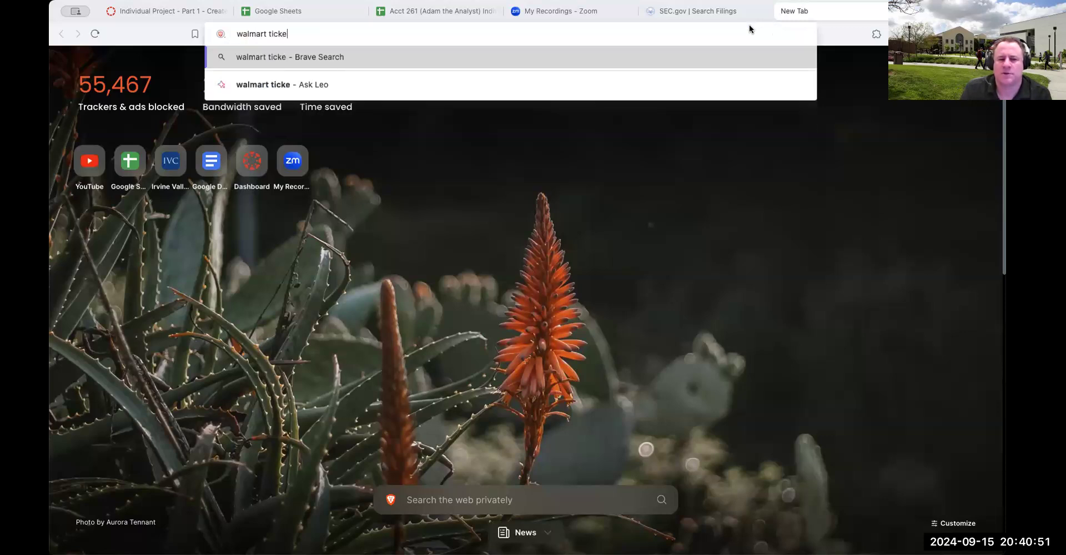
key(BackSpace)
key(BackSpace)
key(BackSpace)
key(BackSpace)
key(BackSpace)
key(BackSpace)
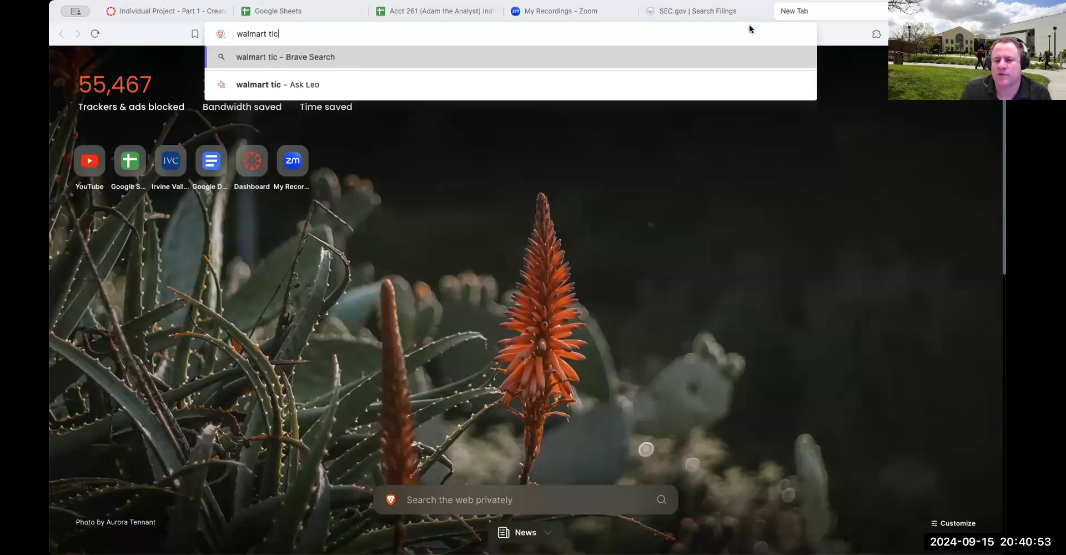
text(stock price)
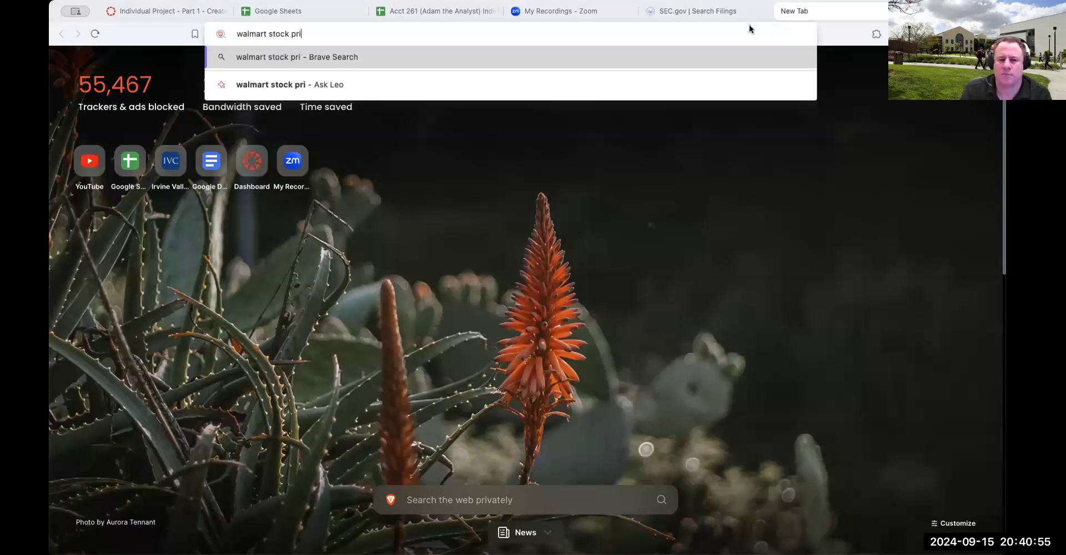
key(Return)
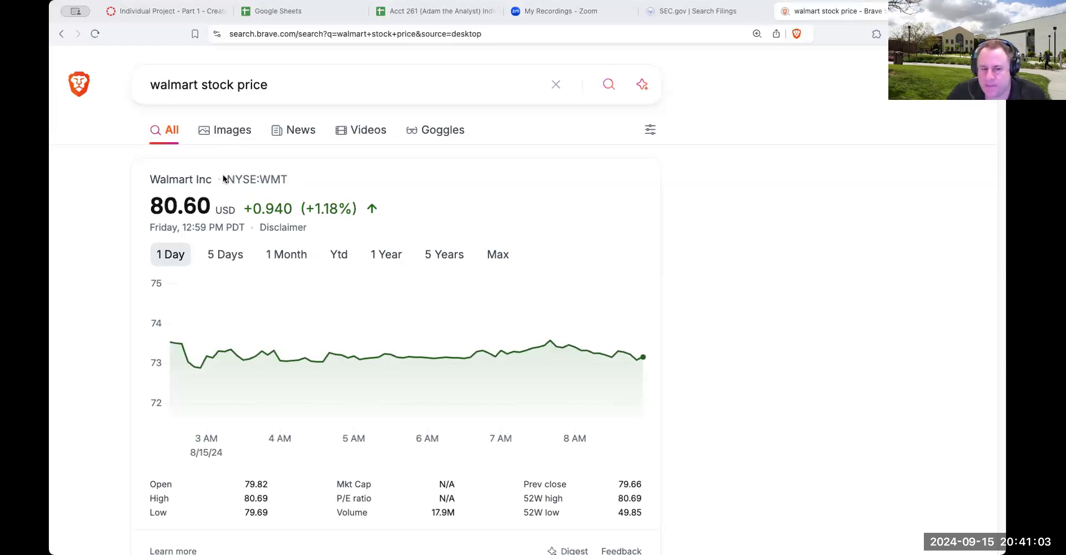
drag(226, 179, 253, 179)
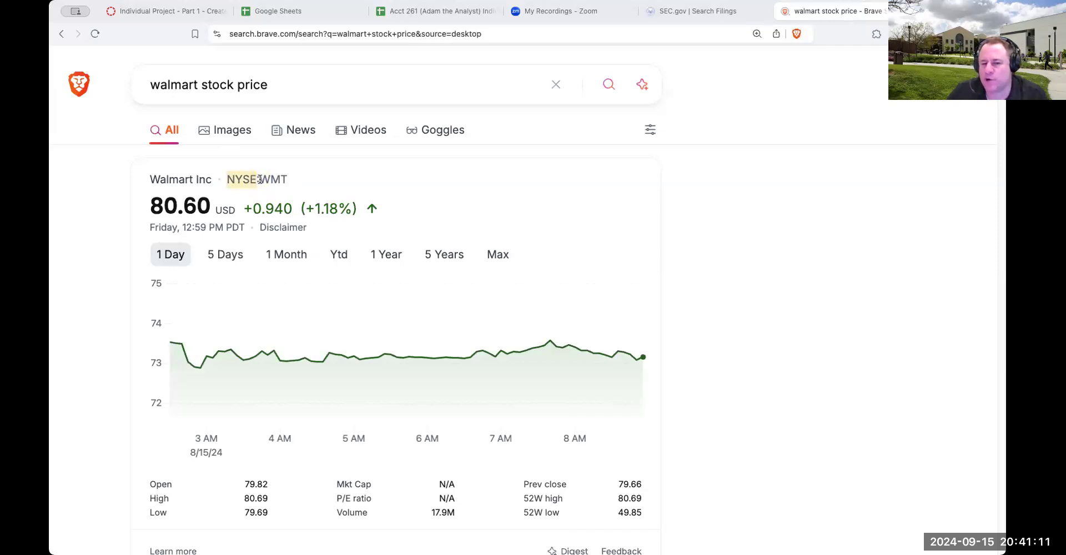
Highlight Walmart's ticker symbol in the stock price result, and enter search for Walmart in cell B7 of the project spreadsheet
drag(260, 180, 297, 183)
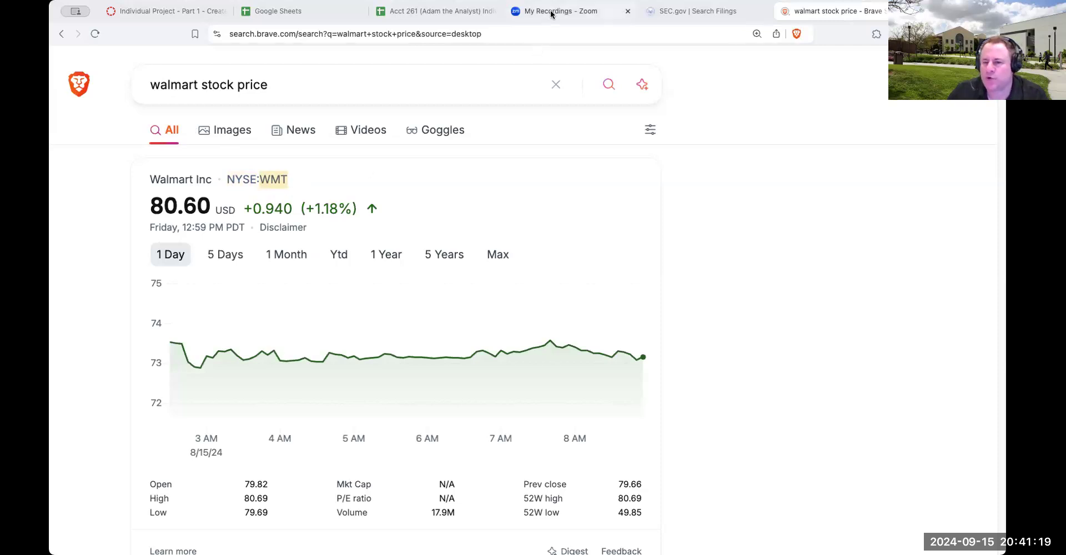
click(439, 11)
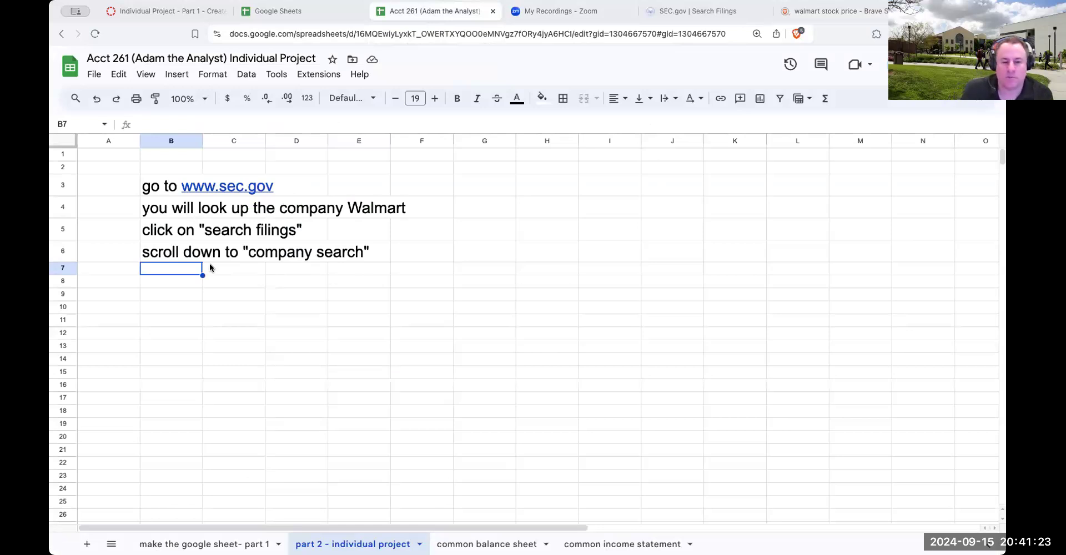
text(sel)
key(BackSpace)
key(BackSpace)
key(BackSpace)
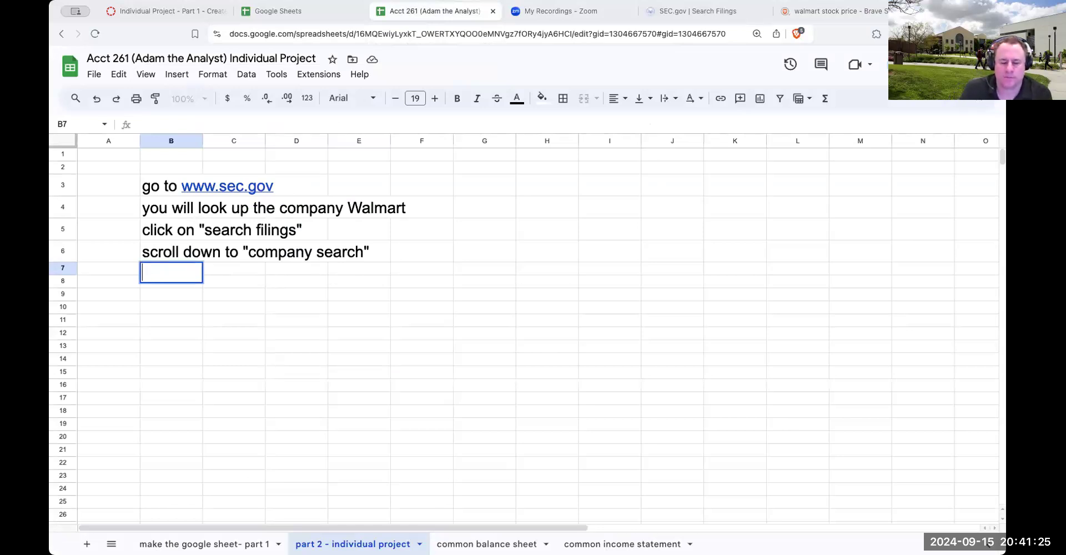
text(sear)
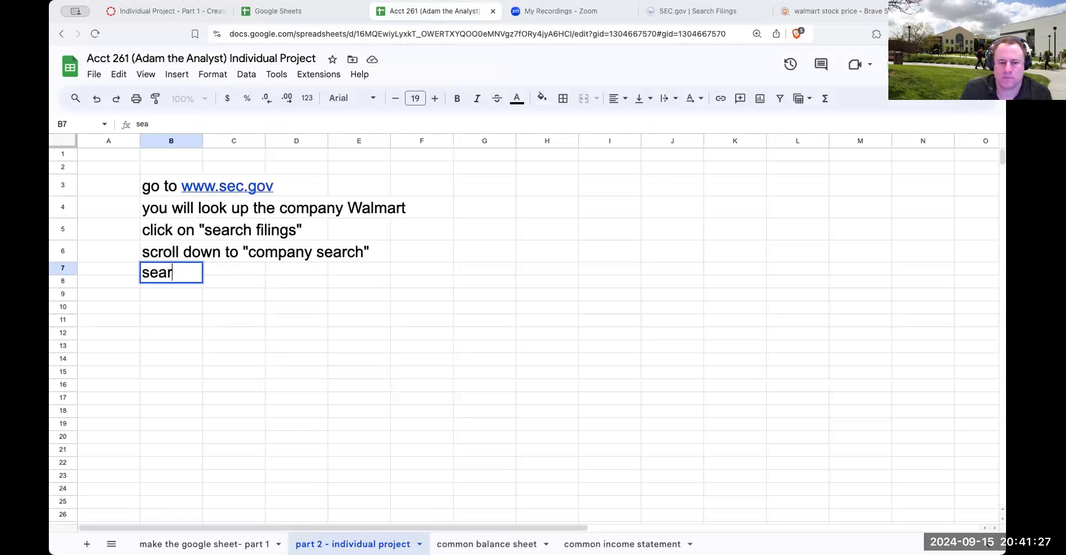
text(ch for Walmart)
key(Return)
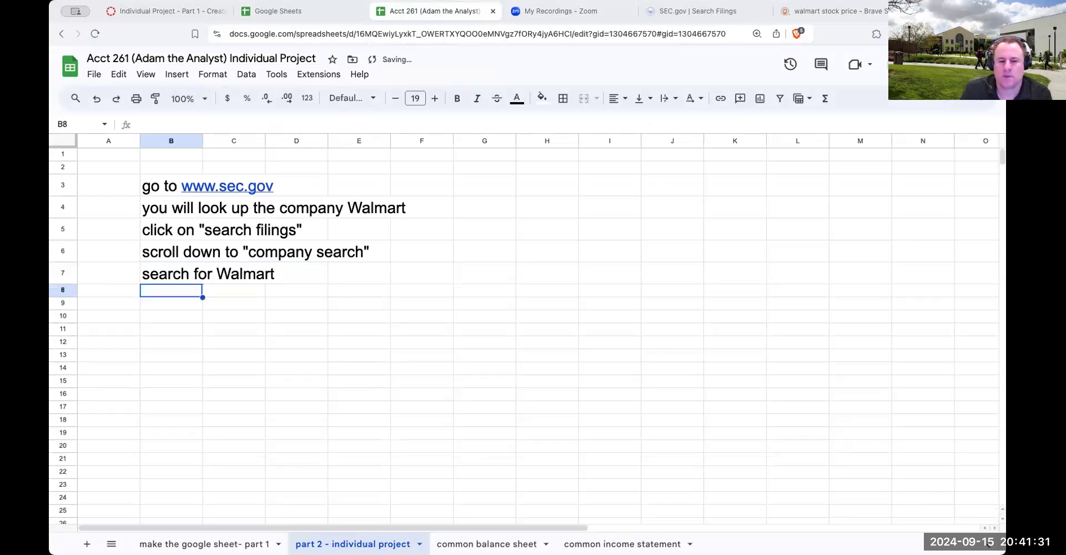
On SEC.gov, look up walmart in the Company Search section
click(693, 13)
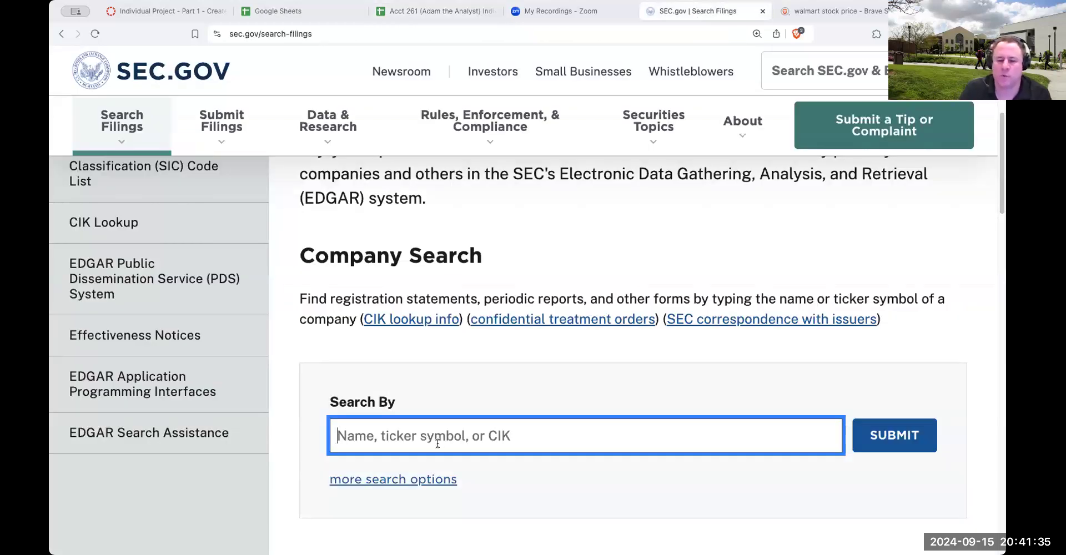
text(walmart)
key(Return)
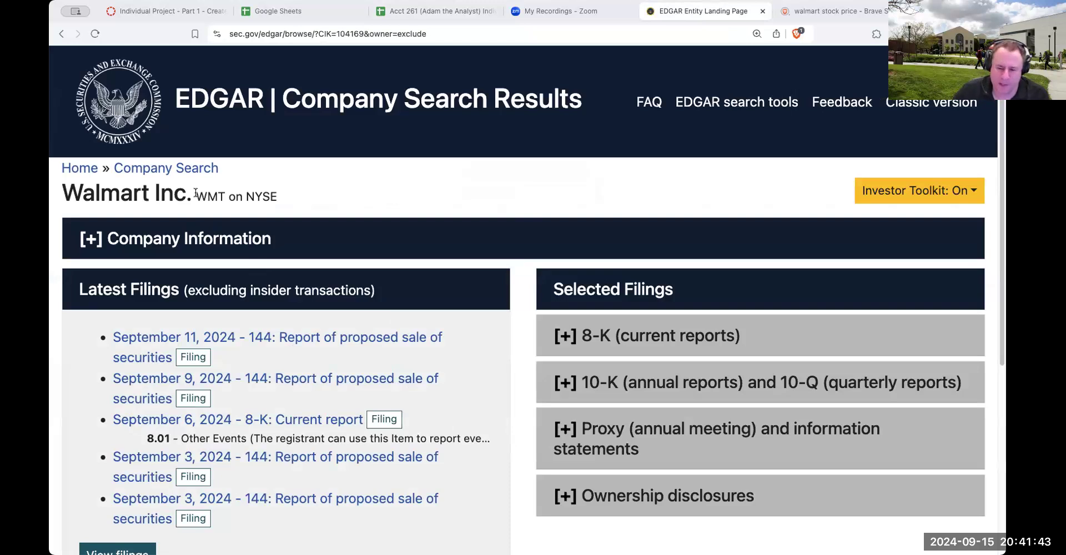
Expand Walmart's 10-K and 10-Q filings and highlight the March 15, 2024 annual report entry
click(571, 385)
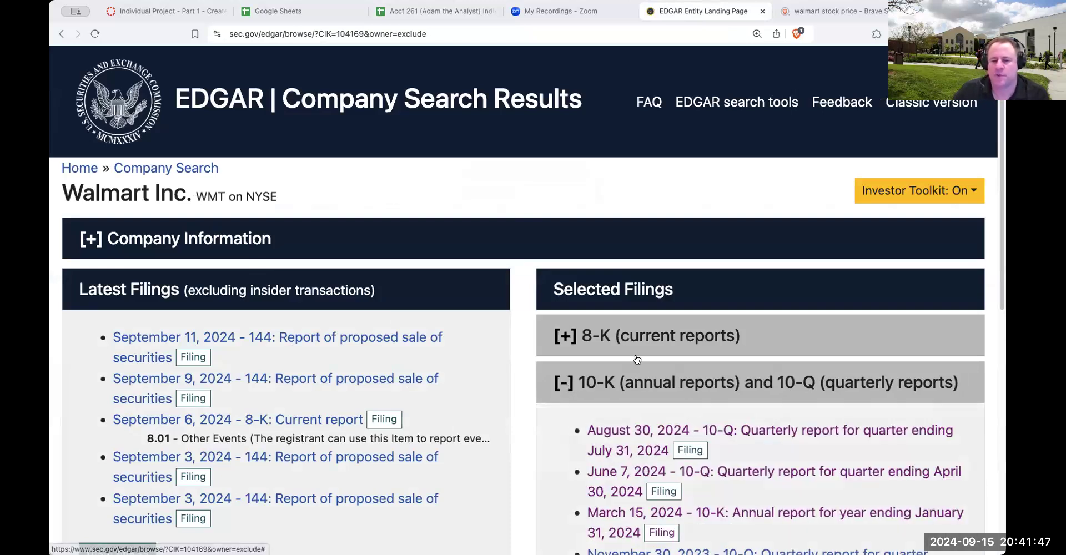
scroll(637, 360, down, 3)
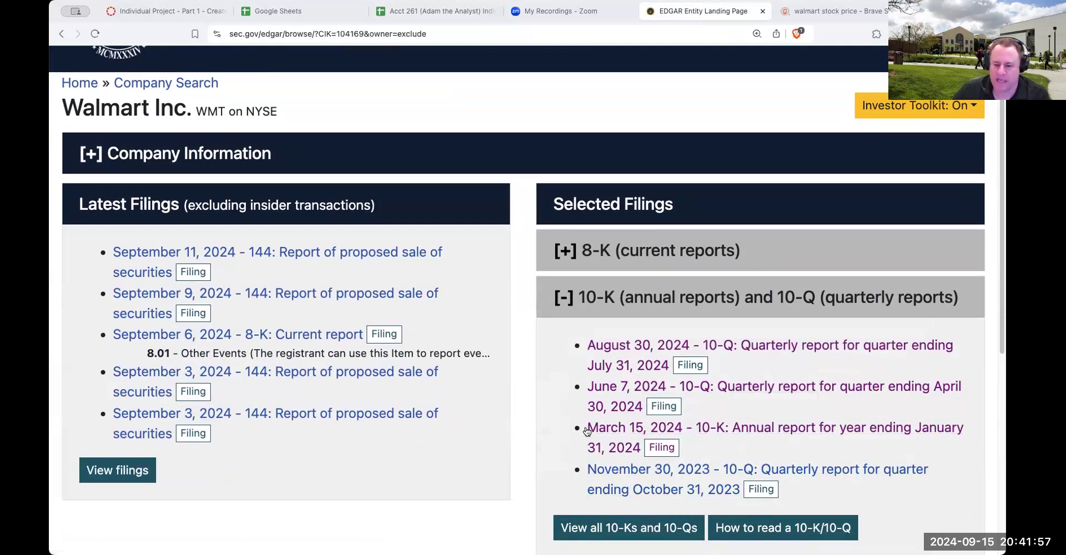
drag(583, 425, 640, 448)
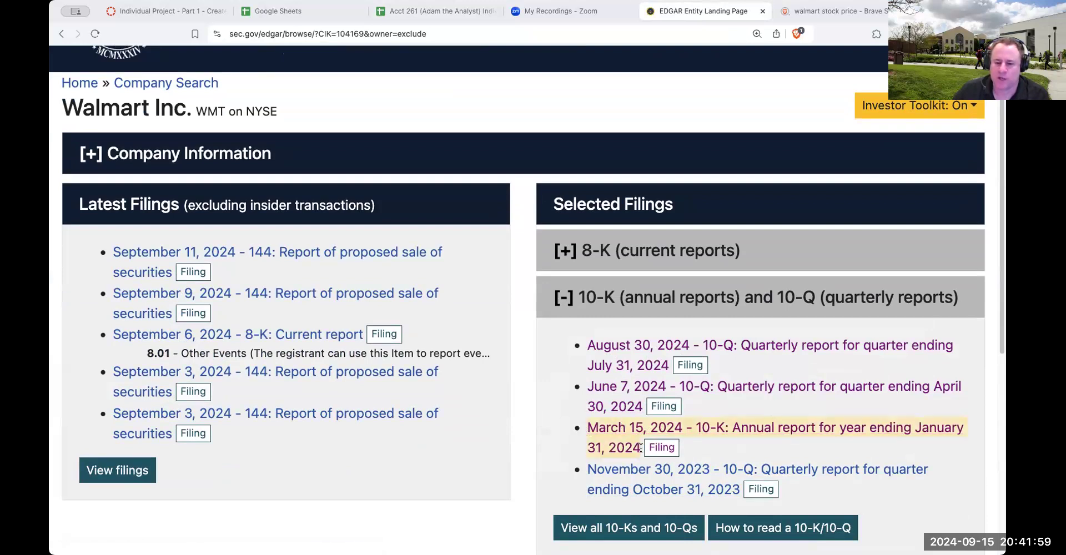
Back in the project spreadsheet, enter go to the Walmart 10-K filing 1/31/24 as filed on 3/15/24 in cell B8
click(436, 12)
text(g)
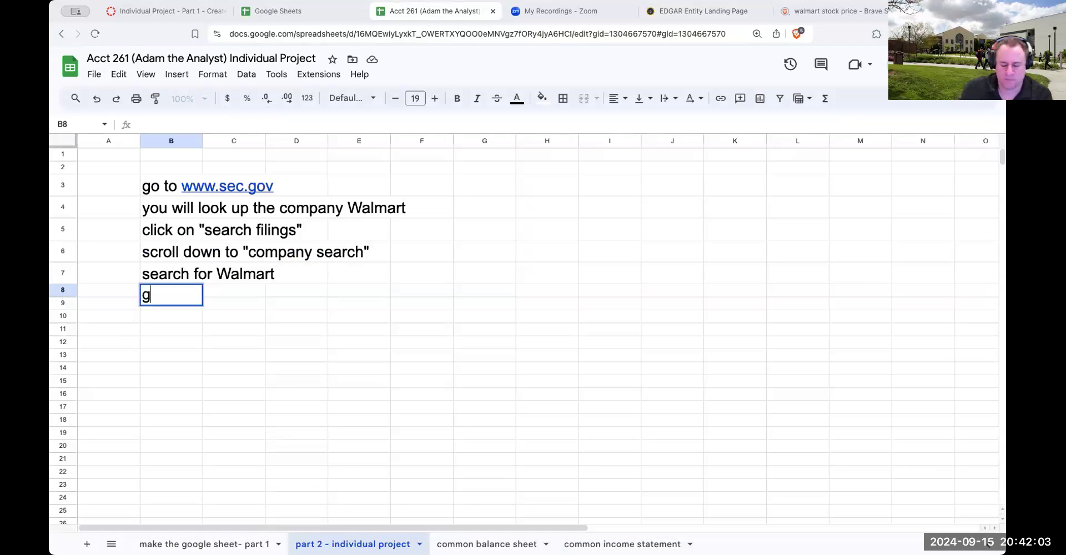
text(o to the Walmart 10K)
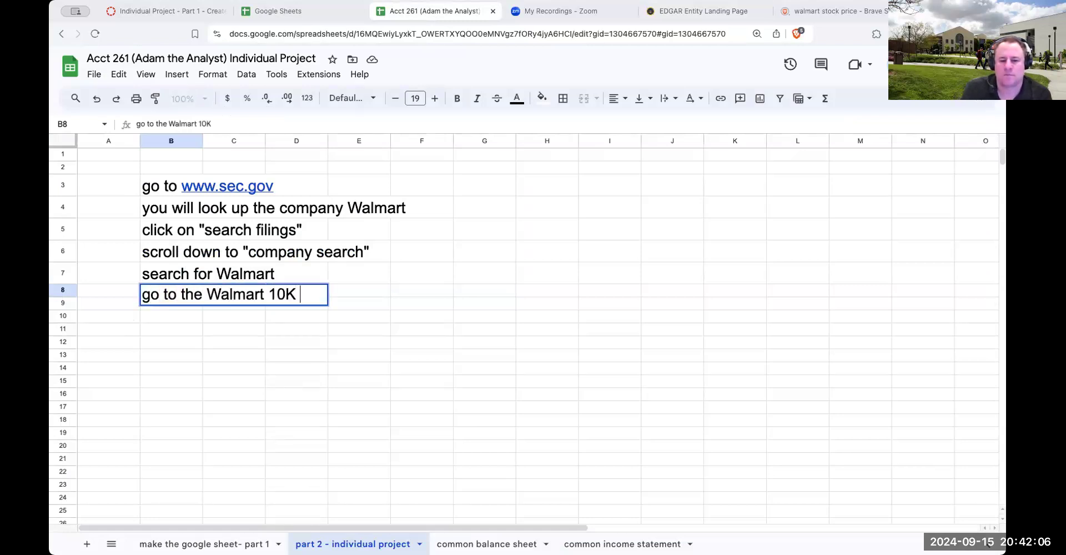
key(BackSpace)
text(-K filing on )
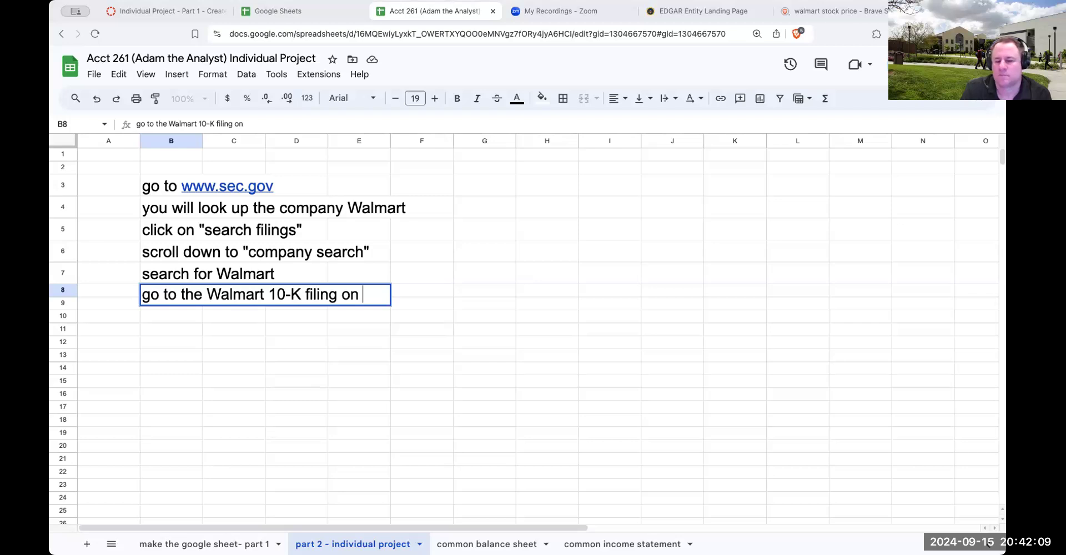
text(3-15-)
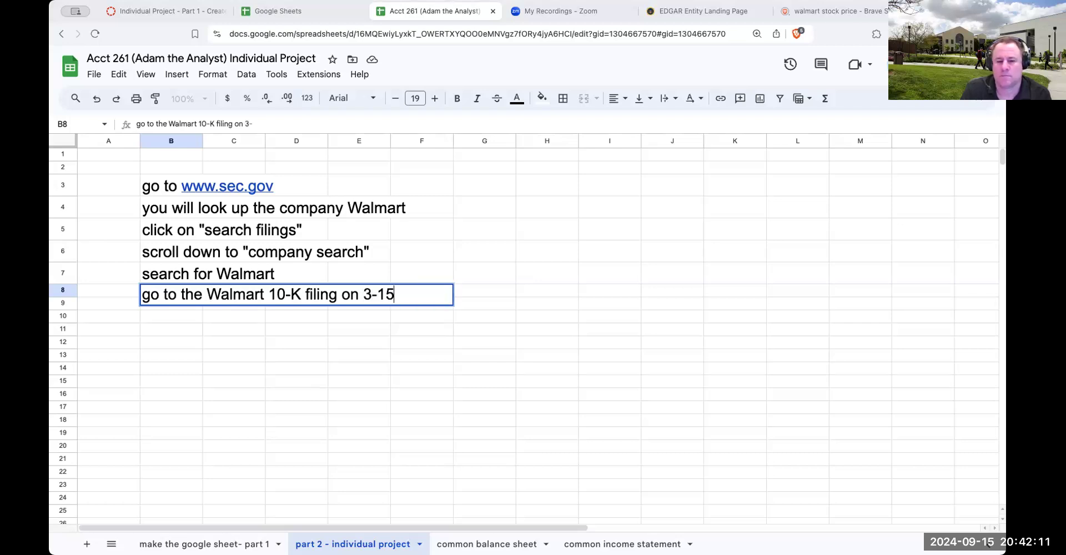
key(BackSpace)
key(BackSpace)
key(BackSpace)
key(BackSpace)
key(BackSpace)
key(BackSpace)
key(BackSpace)
key(BackSpace)
text(as)
key(BackSpace)
key(BackSpace)
text(1/31/24)
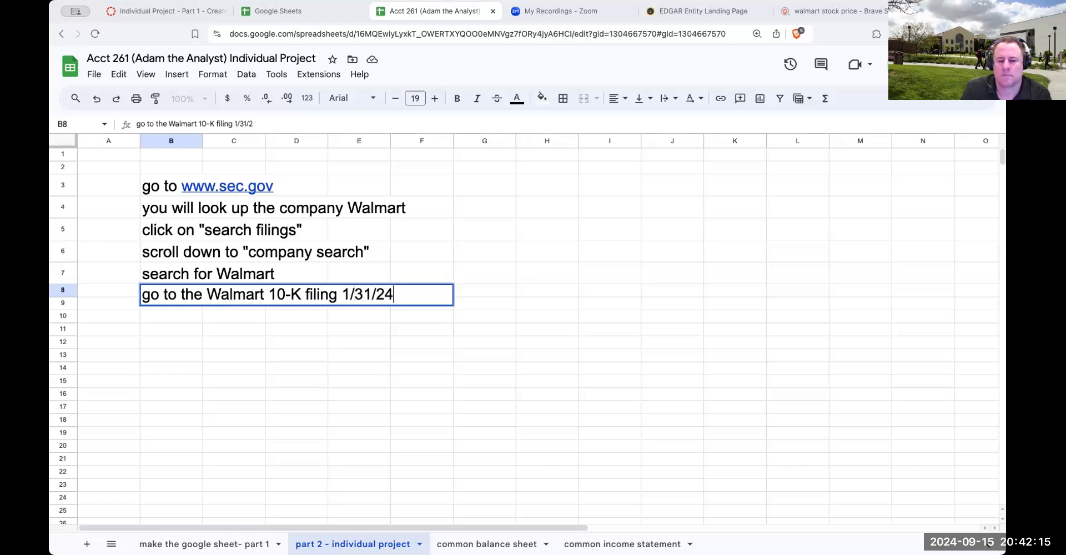
text(led on 1/1/)
key(BackSpace)
key(BackSpace)
key(BackSpace)
key(BackSpace)
text(3/15/2)
text(5)
key(BackSpace)
text(4)
key(Return)
Try pasting the copied March 15, 2024 10-K link into cell C9, and clear the cell again
key(Right)
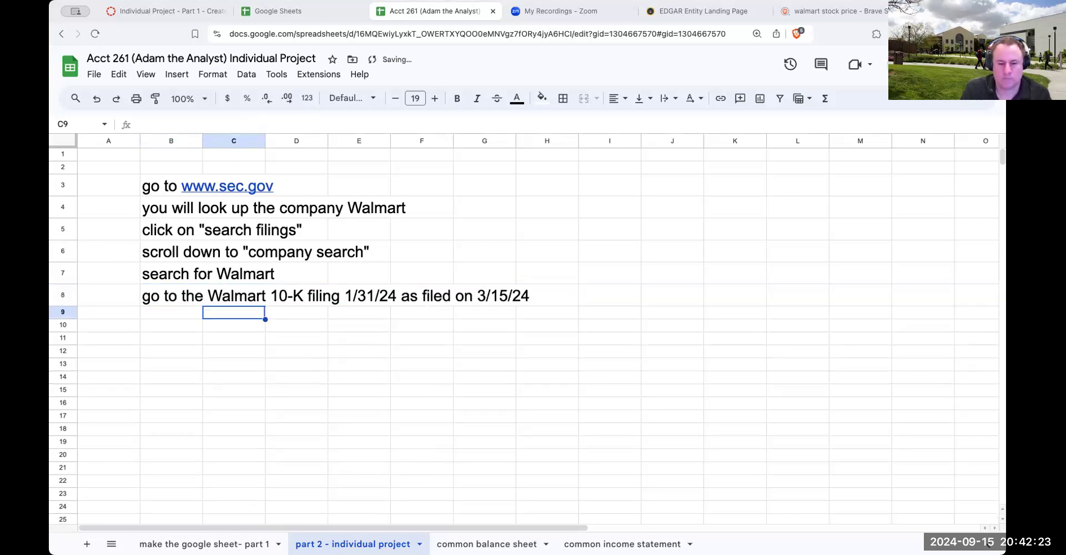
text(March 15, 2024 - 10-K: Annual report for year ending January 31, 2024Open document)
key(Return)
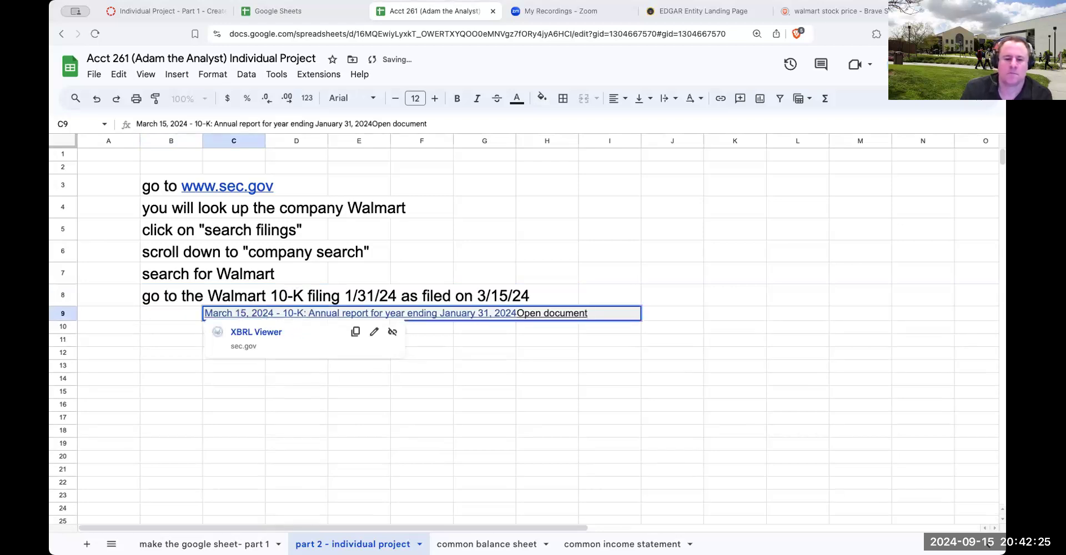
click(295, 380)
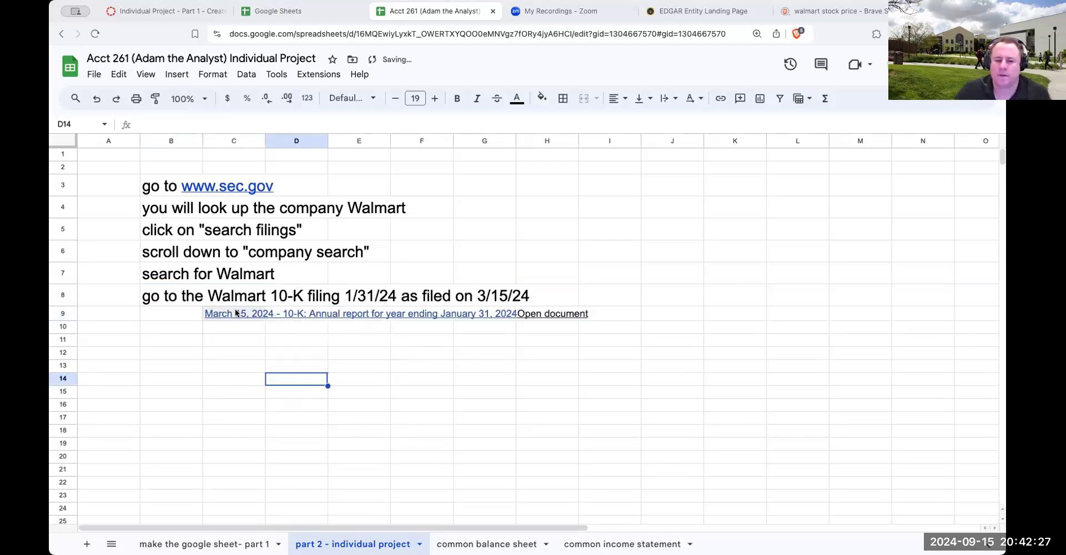
mouse_move(235, 314)
click(183, 318)
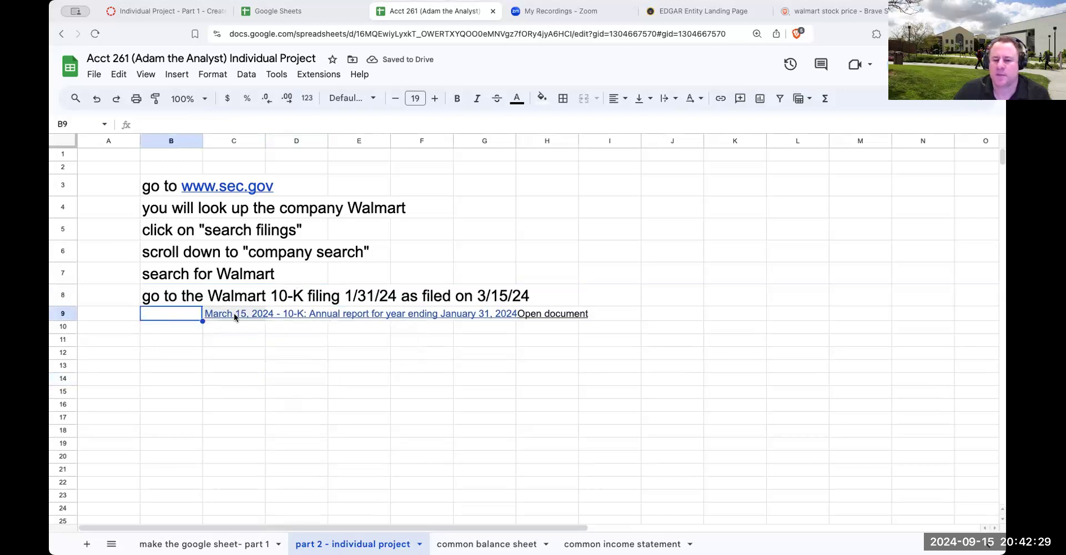
click(235, 315)
key(Return)
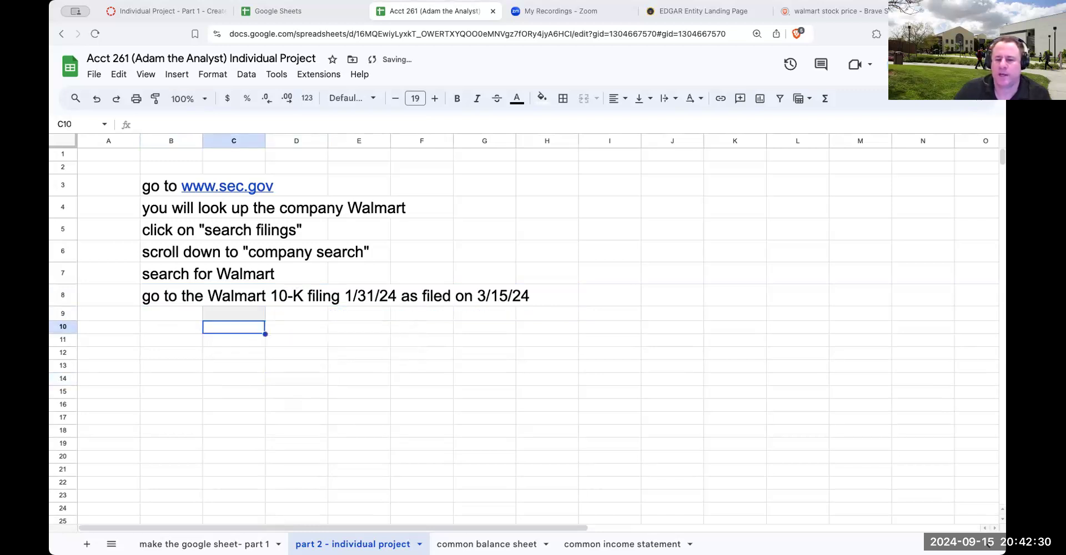
On Walmart's EDGAR page, open the filing details of the March 15, 2024 10-K annual report
click(188, 292)
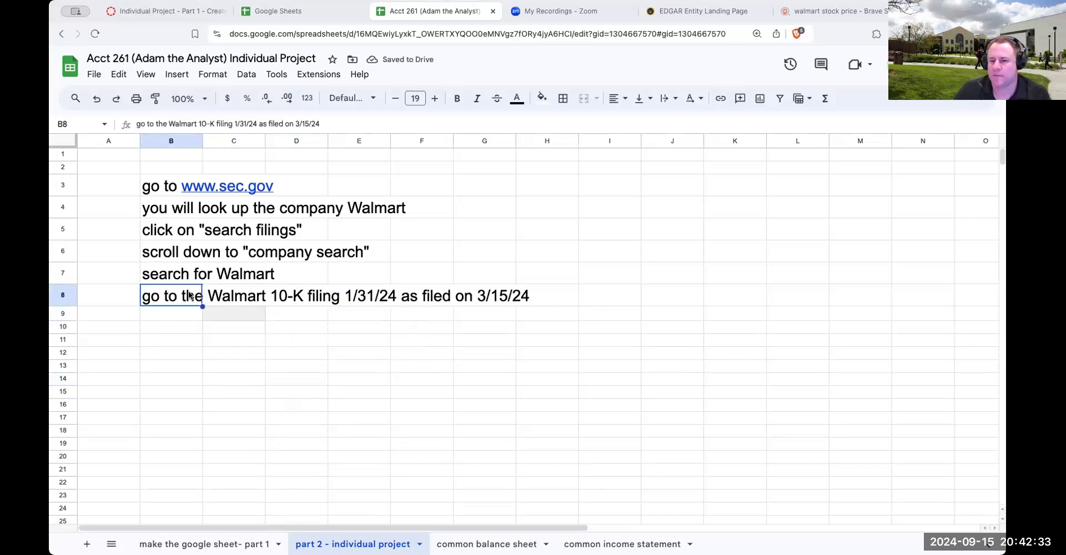
click(691, 12)
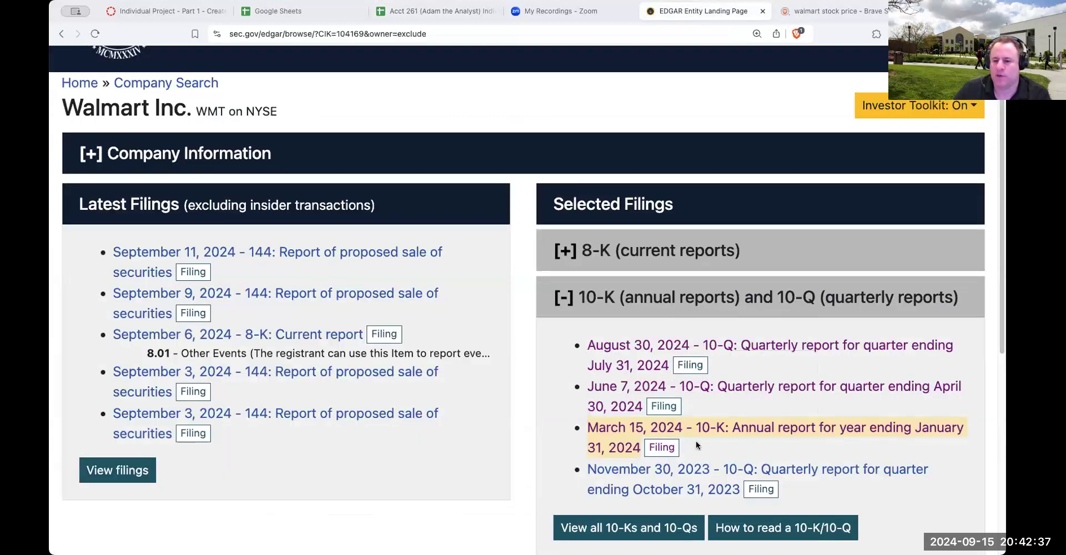
click(665, 451)
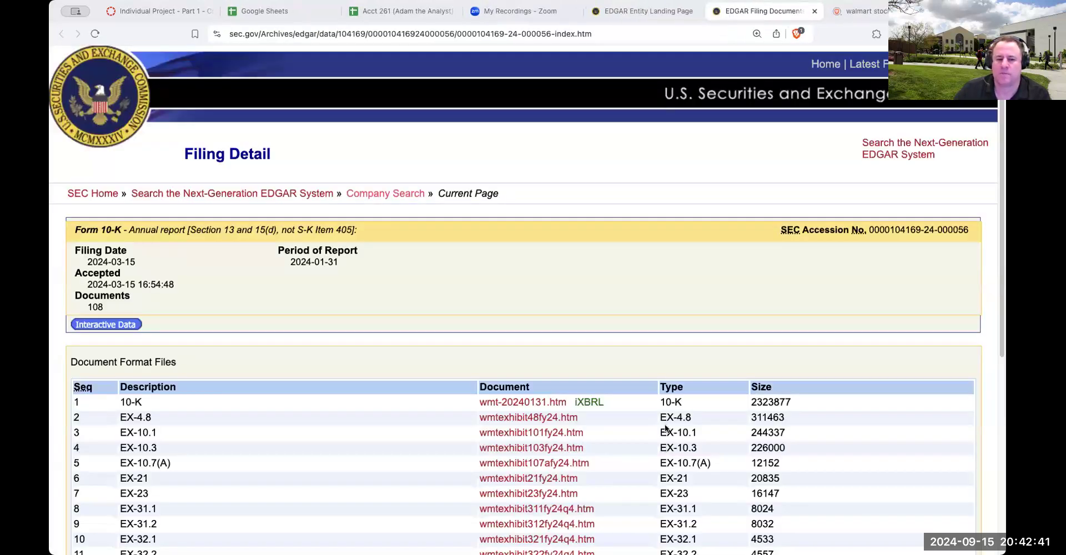
Return to the project spreadsheet and enter click on "filing" in cell B9
click(395, 12)
click(151, 315)
text(click on )
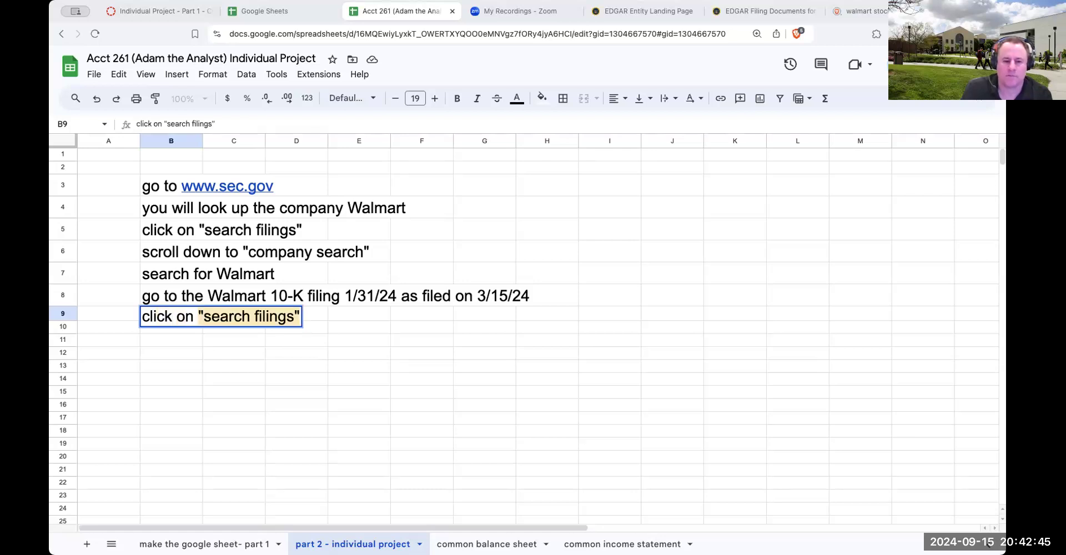
text("filings)
key(Return)
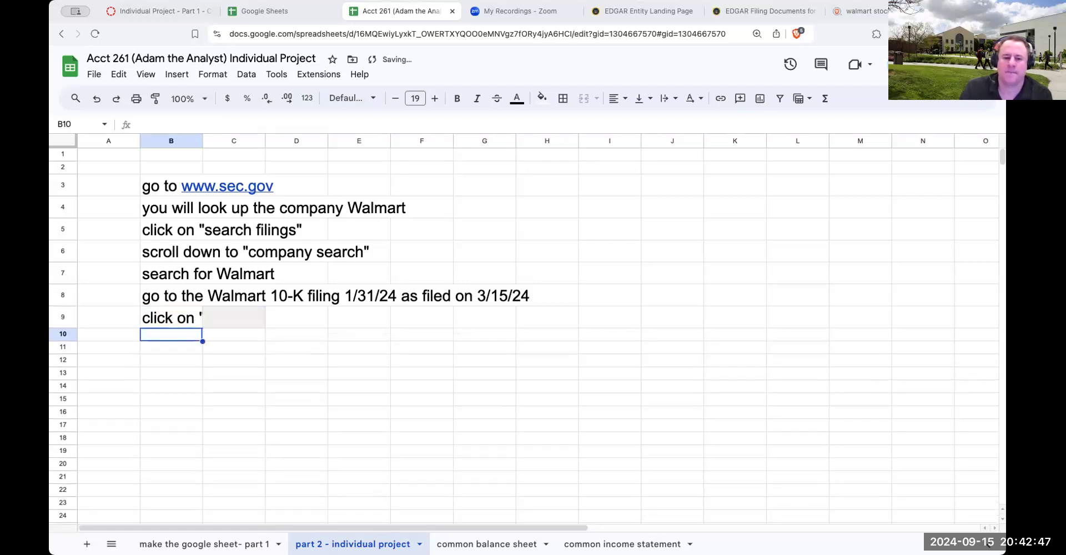
Delete the values in cell C9 so the instruction in B9 can extend across it
click(258, 321)
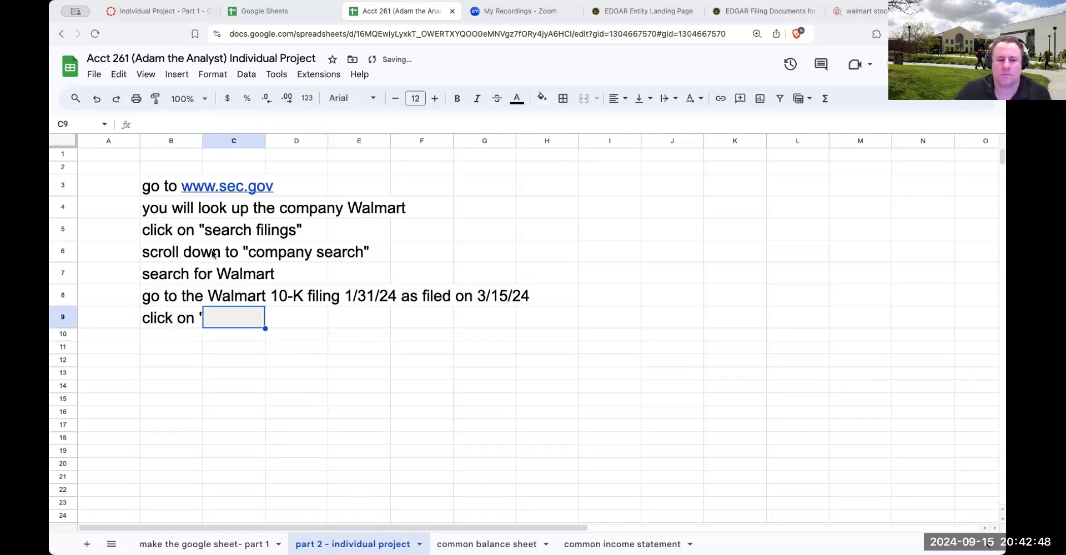
click(119, 75)
mouse_move(156, 257)
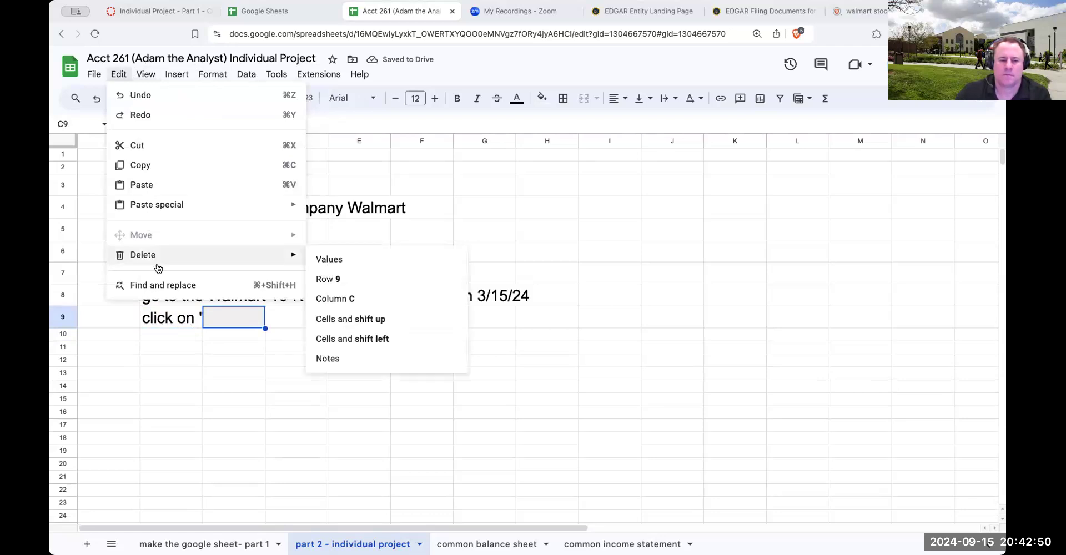
click(331, 260)
click(280, 335)
Enter click on "interactive data" in cell B10
click(158, 334)
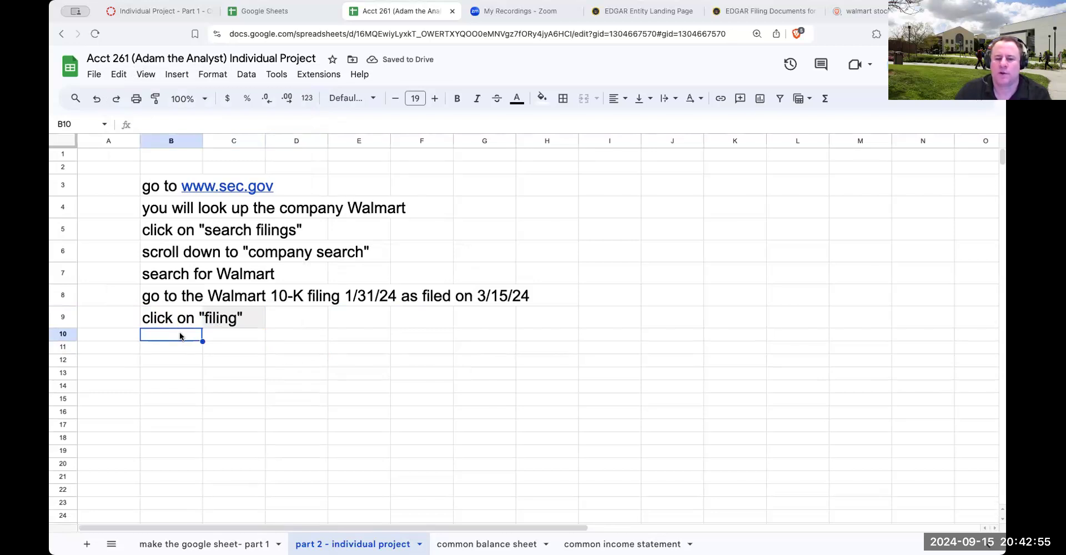
text(clic)
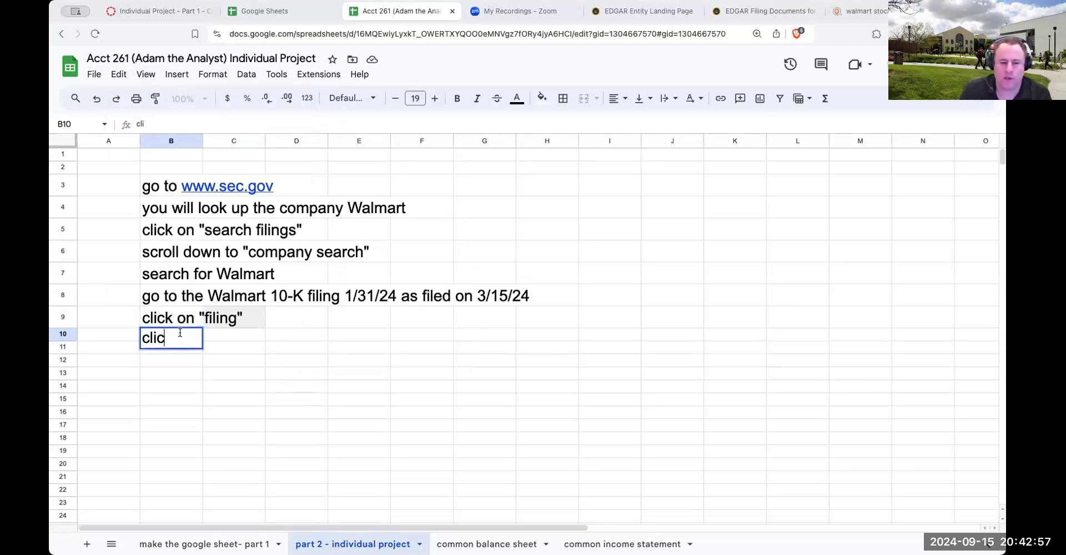
text(k on "interatv)
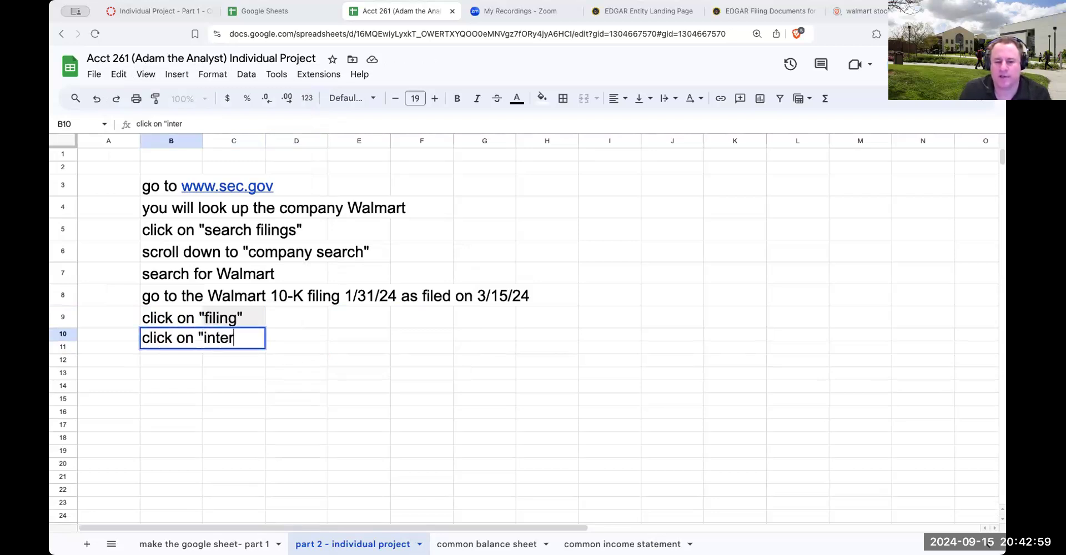
key(BackSpace)
key(BackSpace)
text(ctiv)
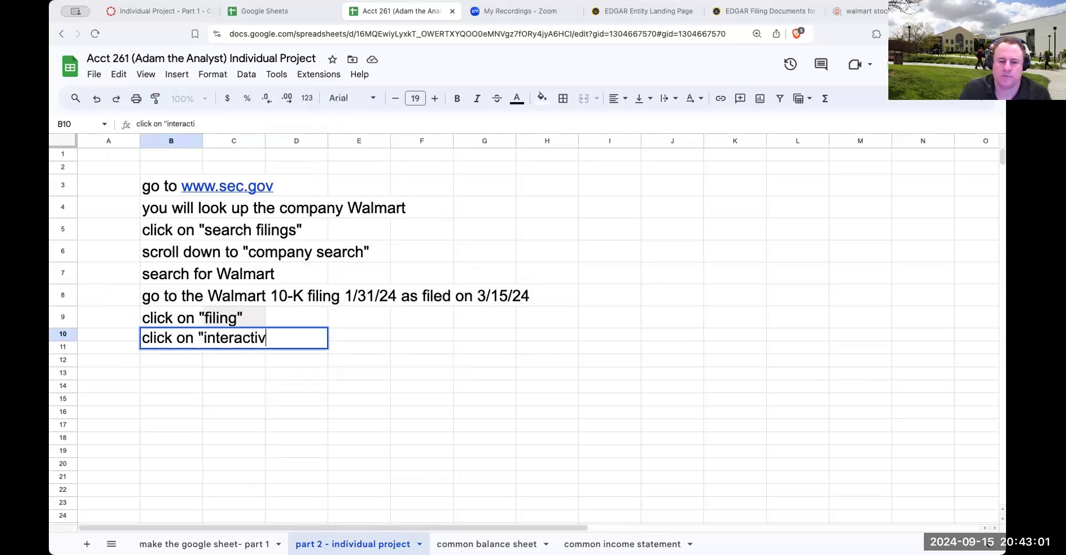
text(e data")
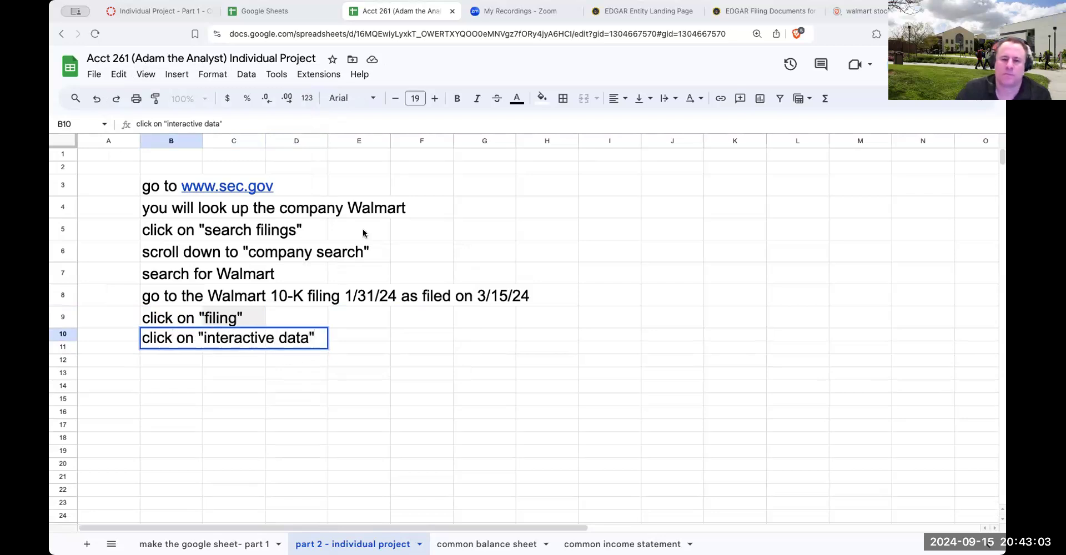
Switch back to the EDGAR Filing Detail page of Walmart's 10-K, checking the company's filings list on the way
click(641, 17)
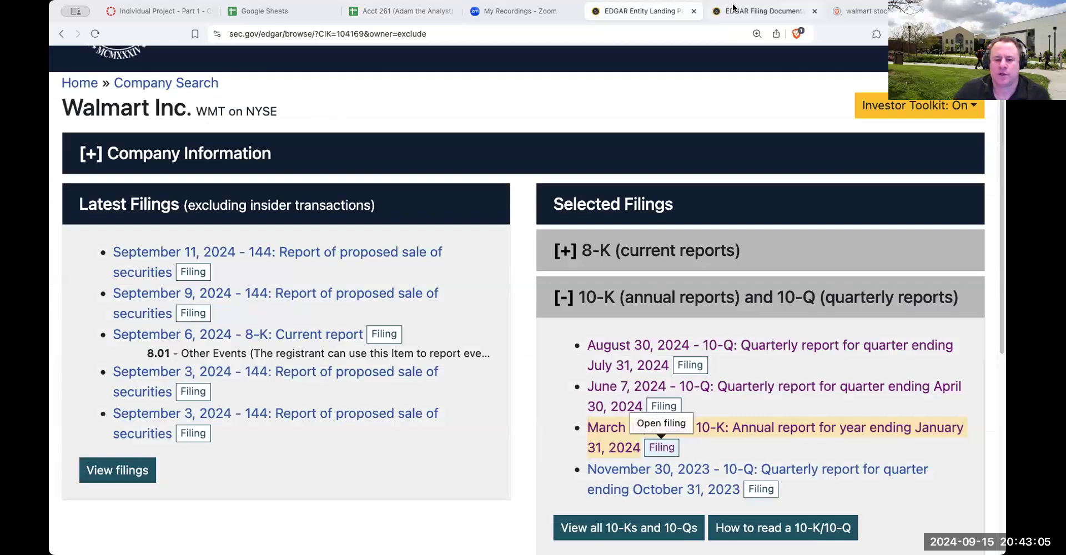
click(733, 8)
click(639, 12)
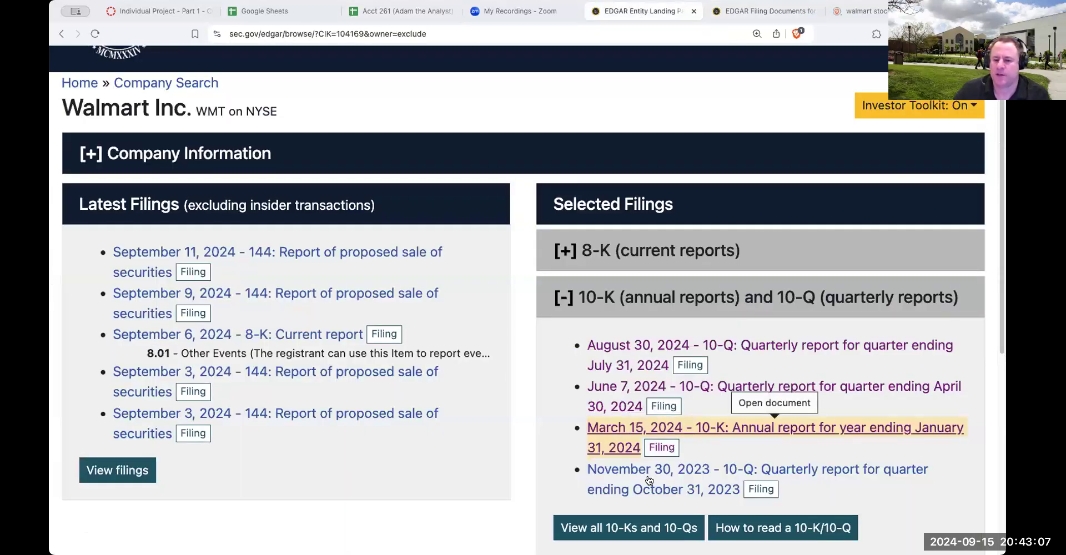
click(751, 11)
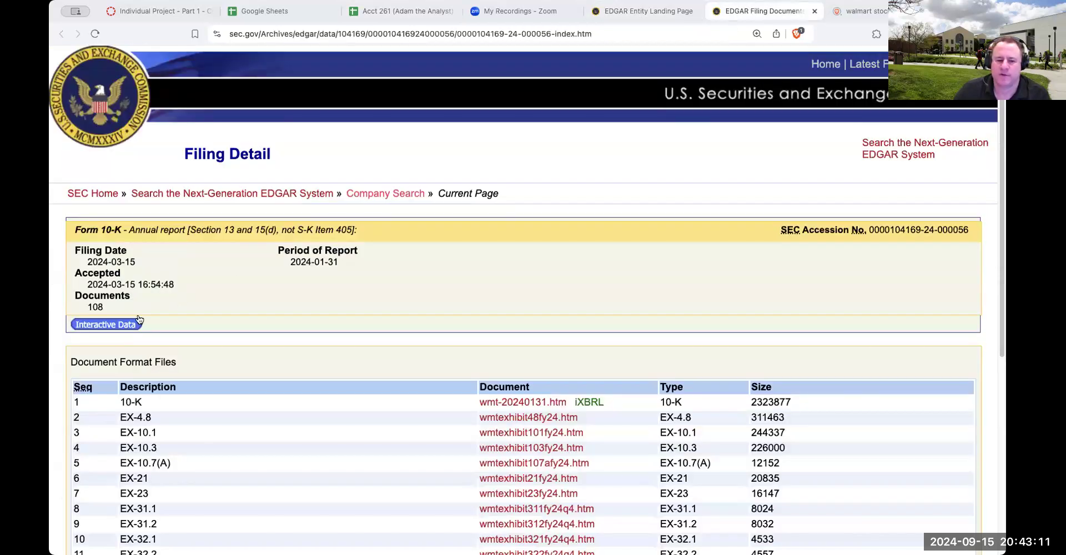
Open the interactive data of Walmart's 10-K, and enter click on "view excel document" in cell B11 of the project sheet
scroll(351, 361, down, 3)
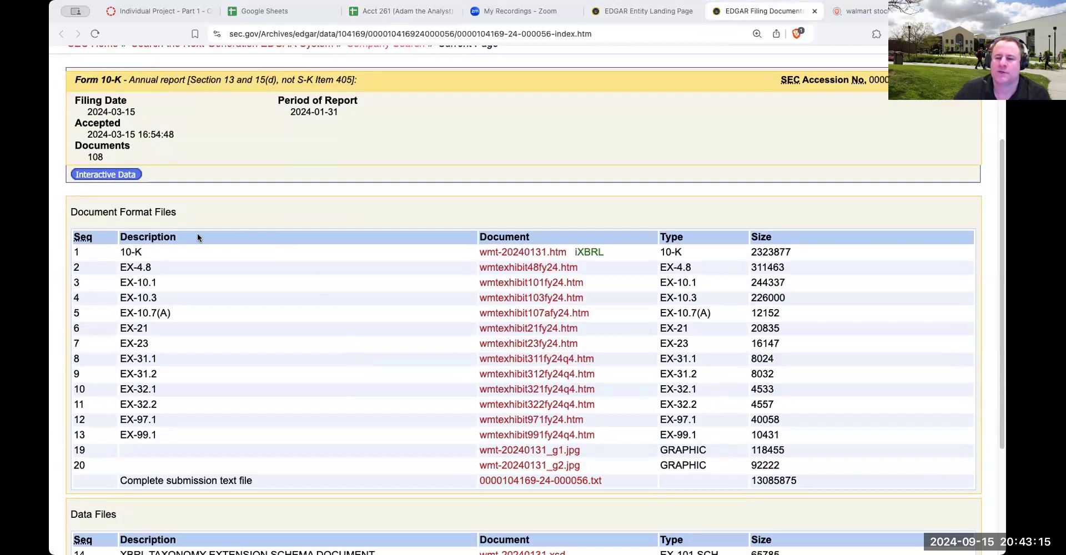
click(106, 175)
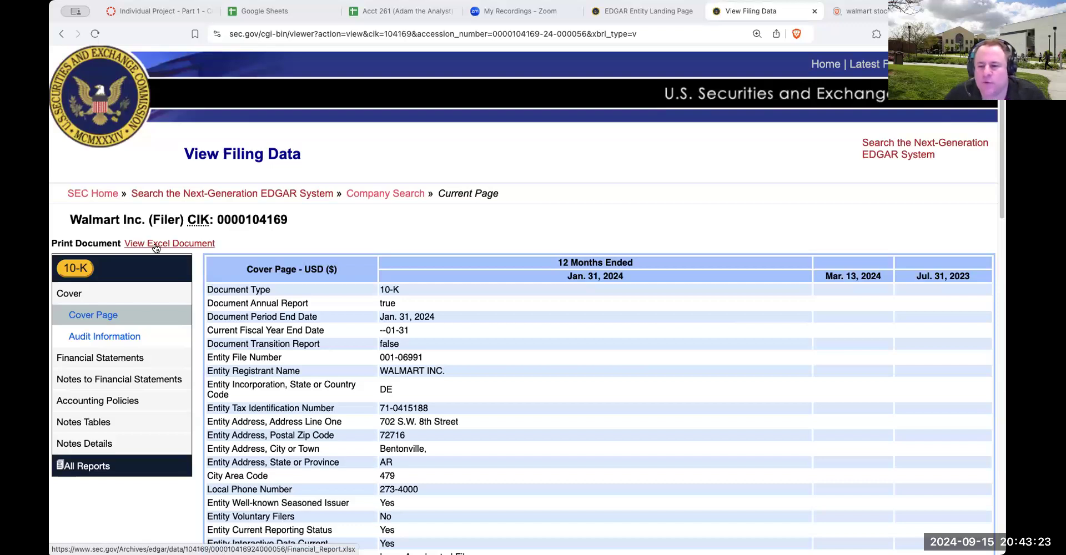
click(398, 13)
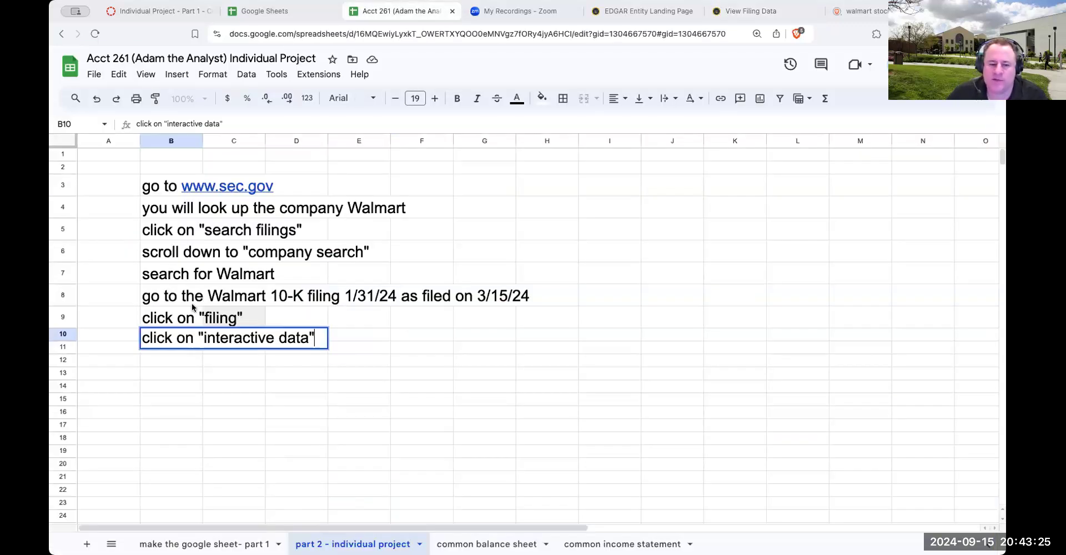
click(186, 349)
text(click on "view )
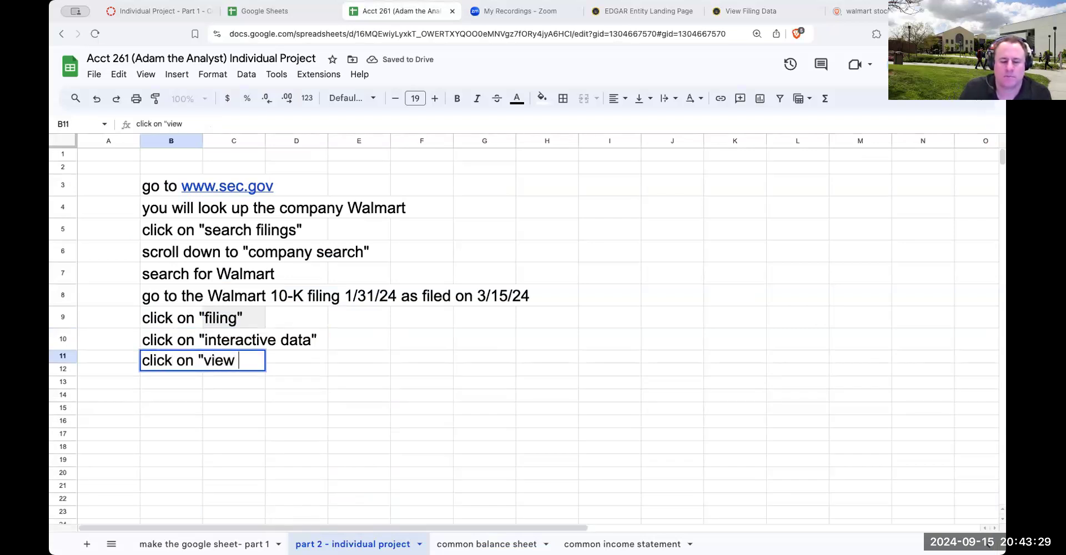
text(excel doc)
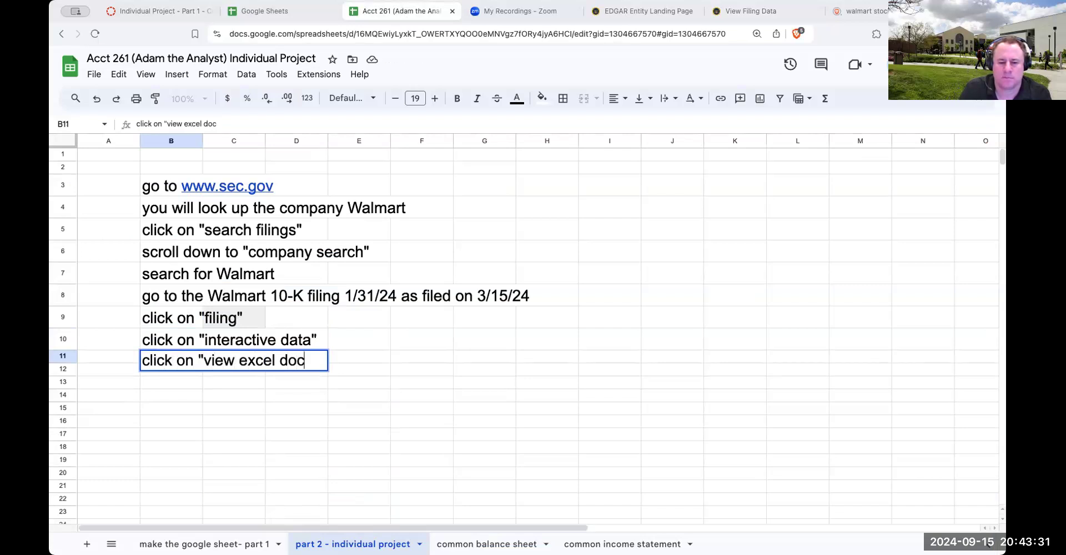
text(ument")
key(Return)
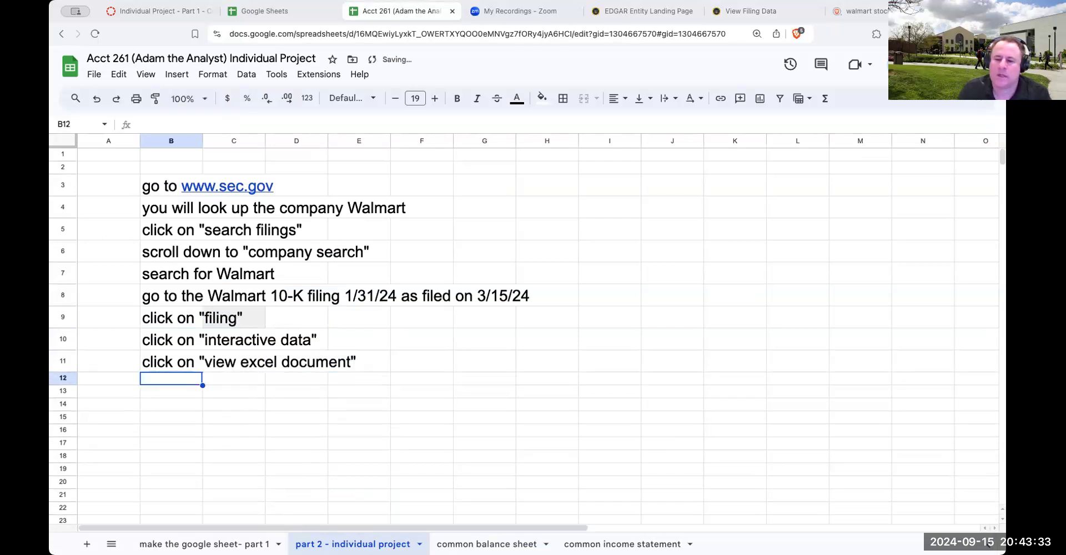
Enter download the excel document onto our computer in cell B12
text(dowlo)
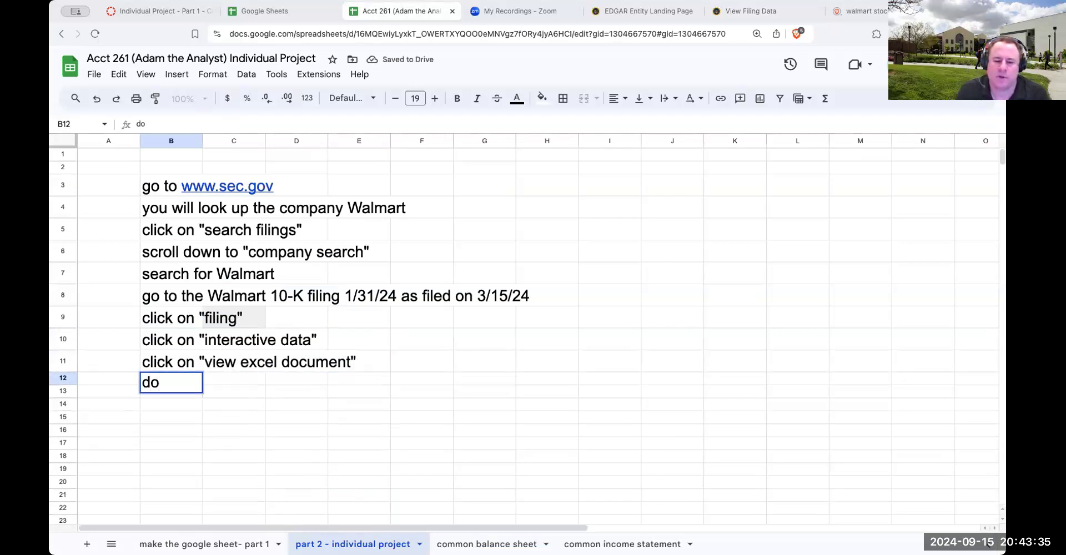
key(BackSpace)
key(BackSpace)
text(nload )
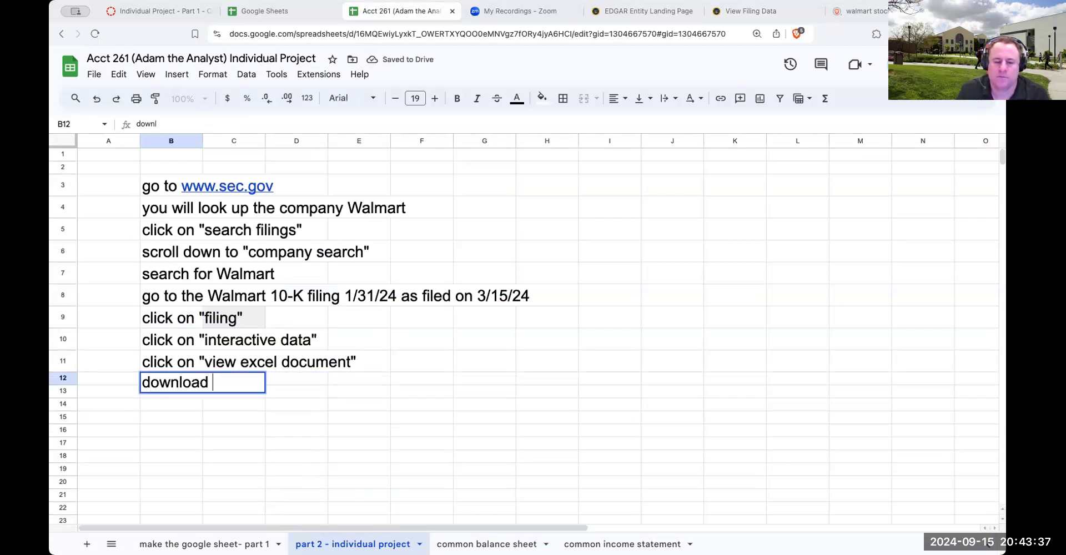
text(the excel docu)
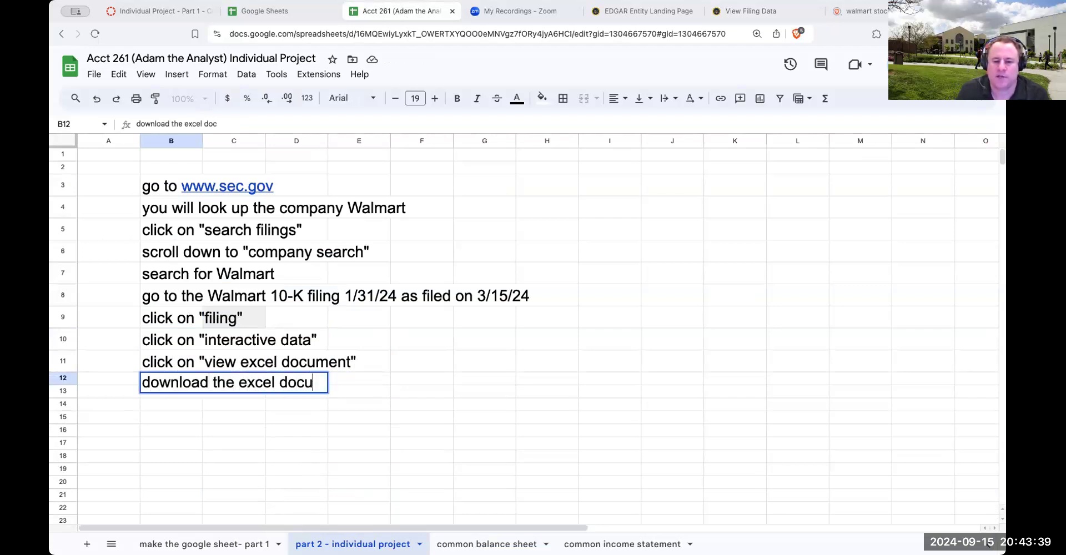
text(ment onto our computer)
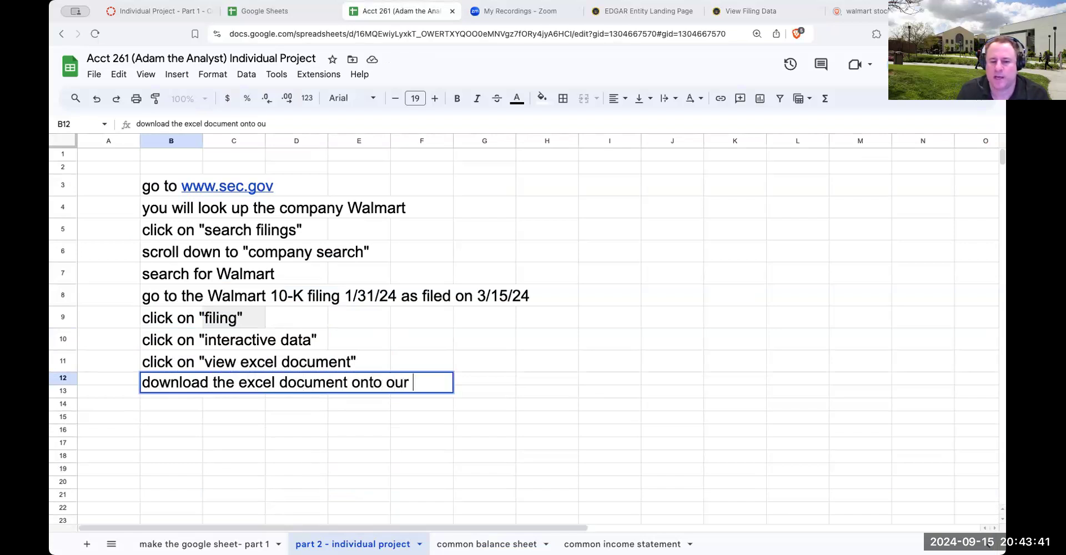
key(Return)
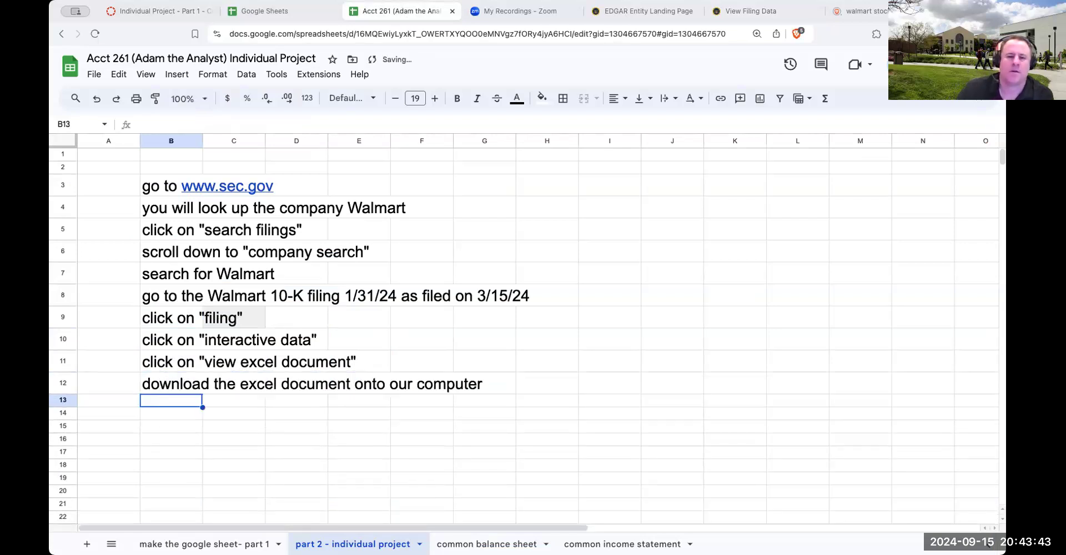
Go back from Walmart's EDGAR page to the SEC.gov company search, search for tgt and open Target Corp's filings page
click(642, 12)
click(751, 11)
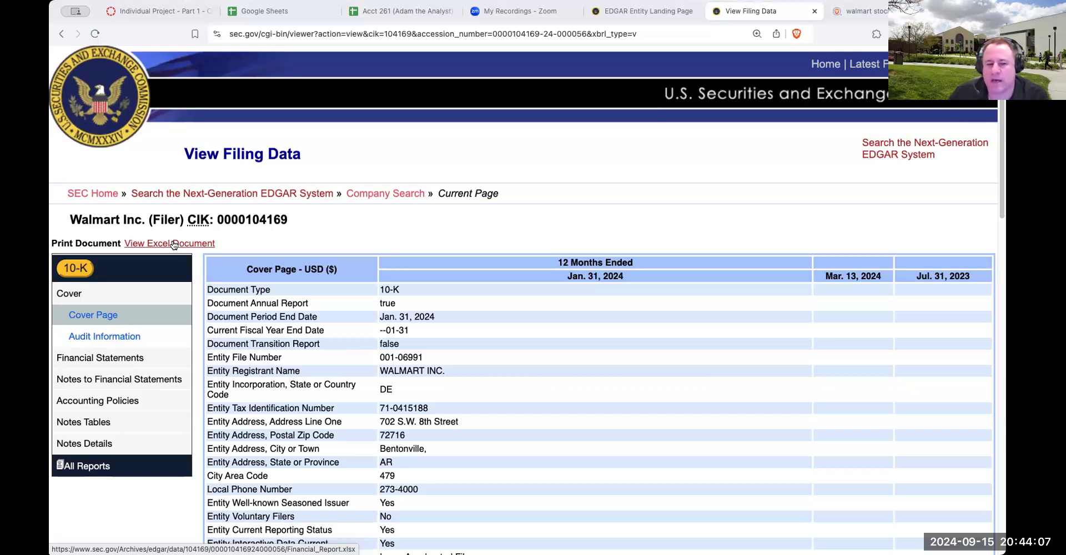
click(641, 15)
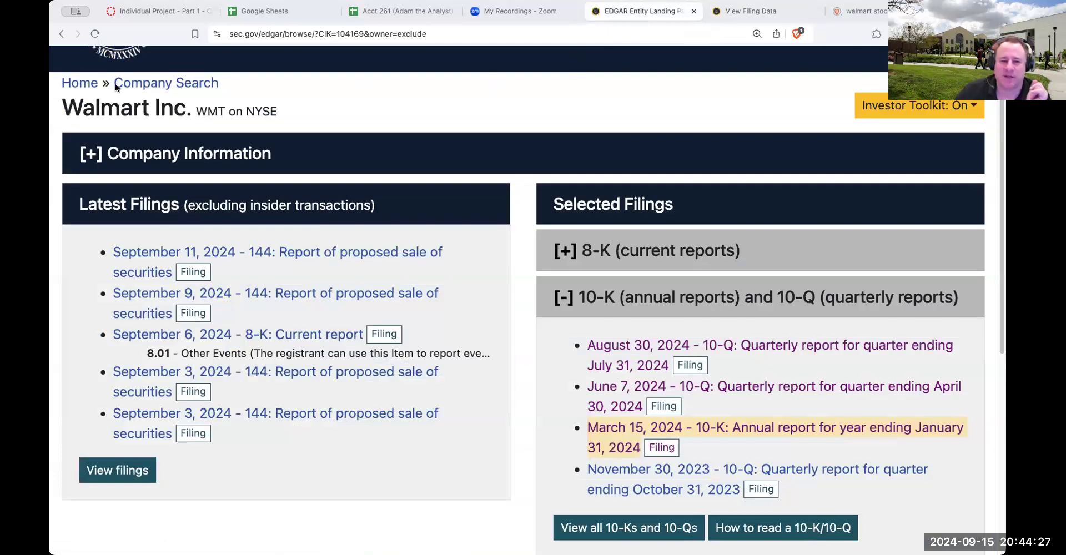
click(64, 34)
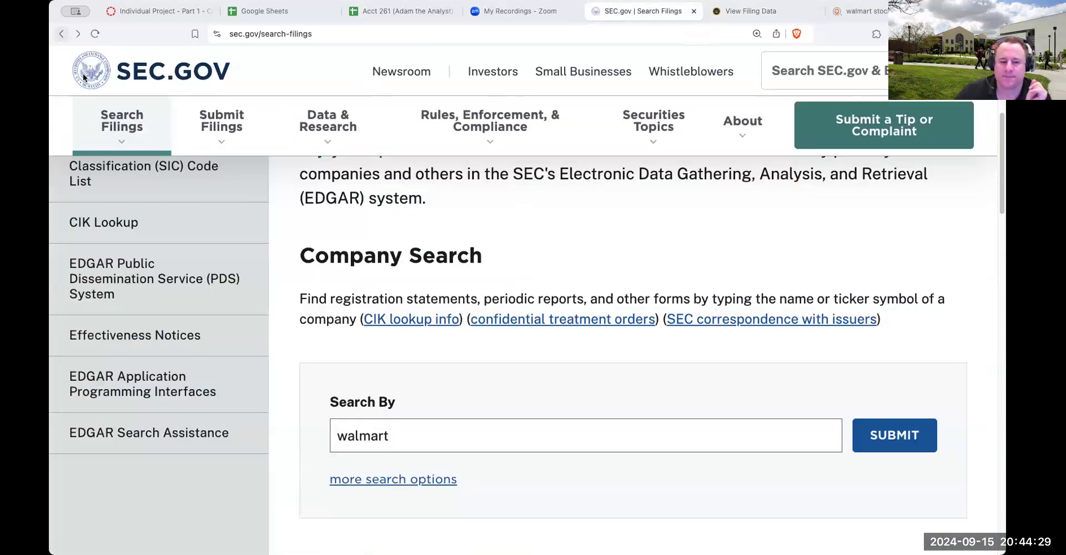
drag(406, 429, 324, 428)
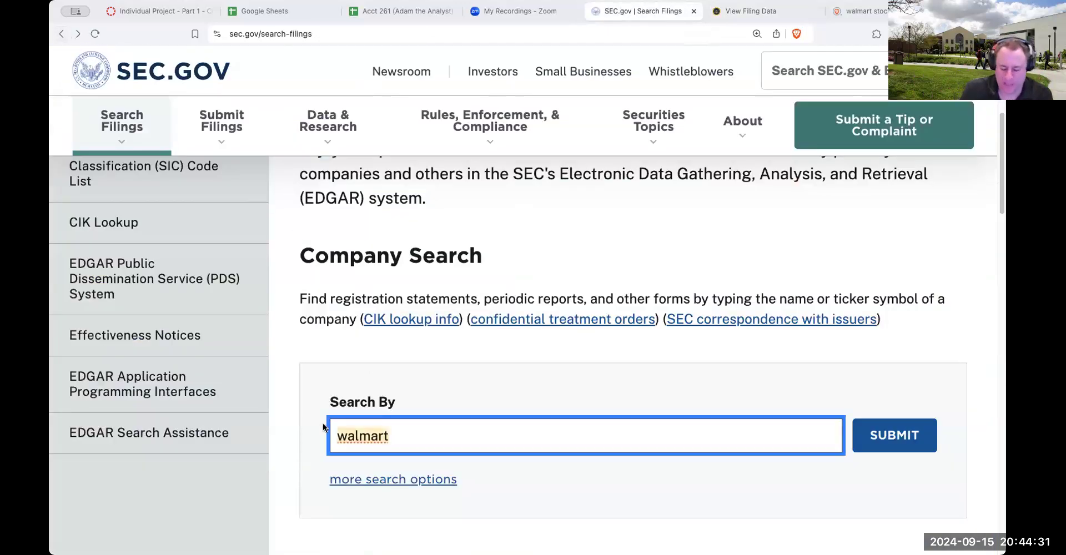
text(tgt)
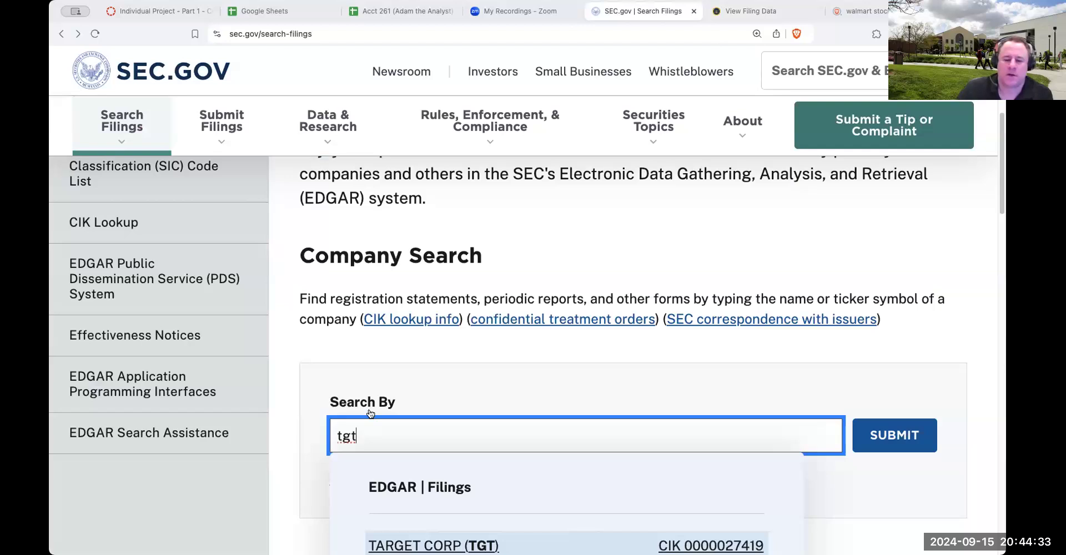
scroll(369, 416, down, 2)
click(422, 422)
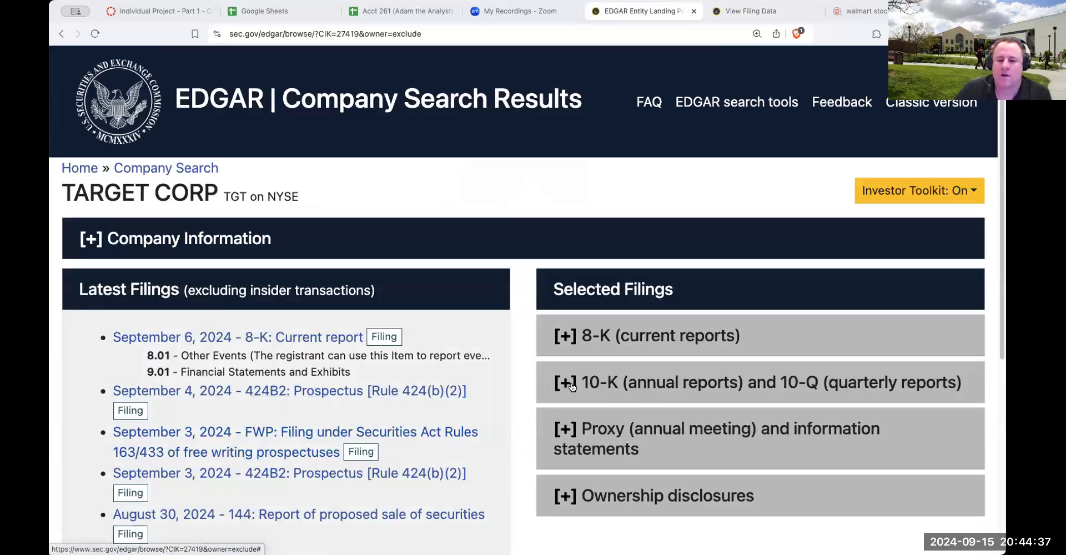
Expand Target's 10-K and 10-Q filings, view the annual report for the year ending February 3, 2024, and return to the filings list
click(582, 392)
scroll(644, 402, down, 4)
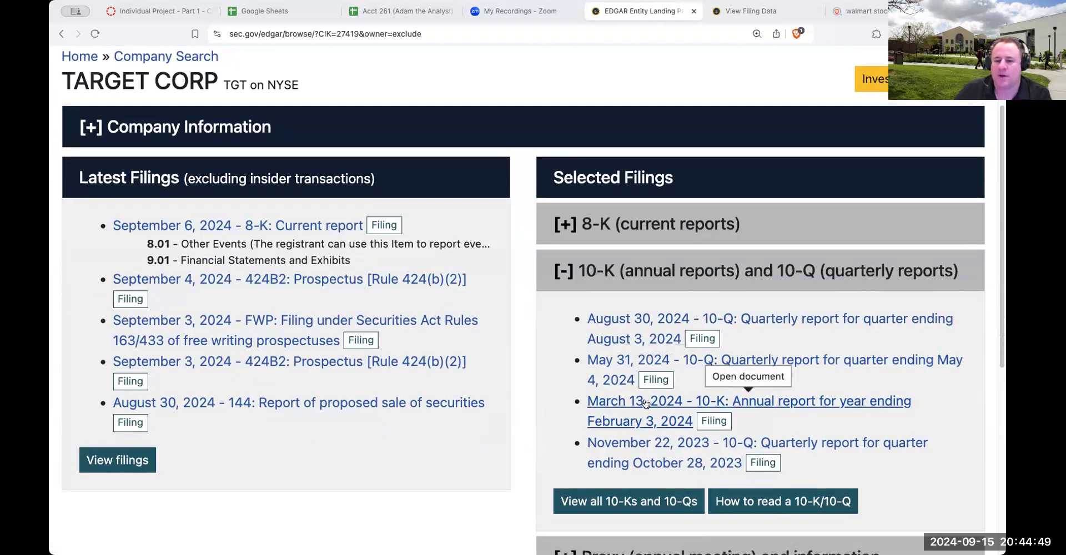
click(645, 404)
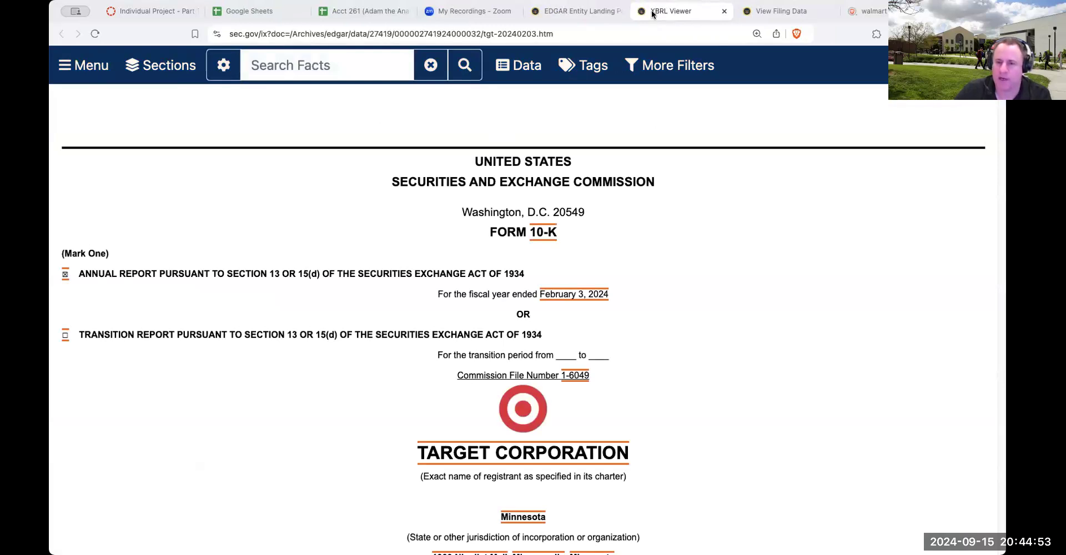
click(587, 12)
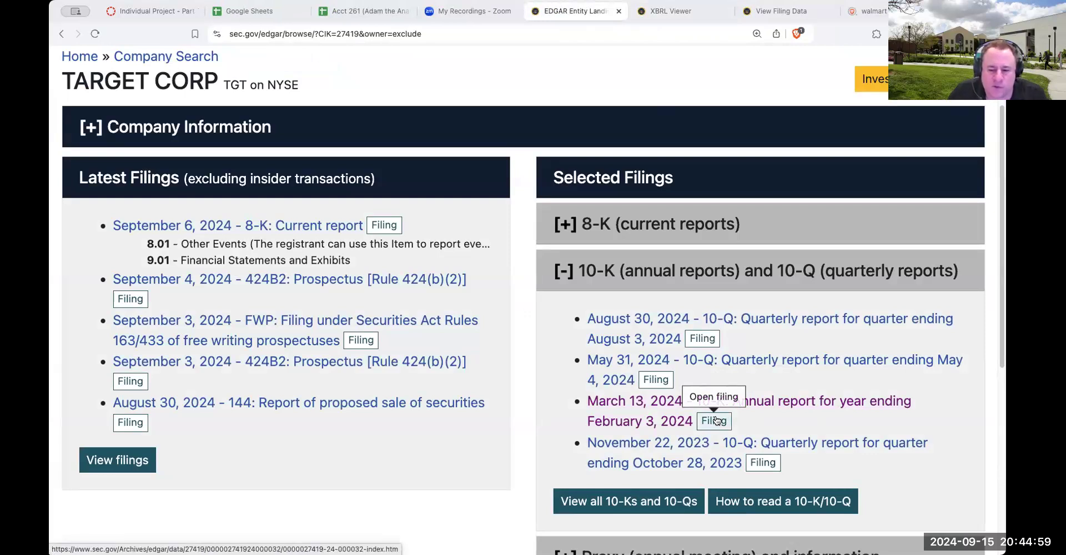
Open the filing detail of Target's March 13, 2024 10-K and get its interactive data as an Excel document
click(717, 420)
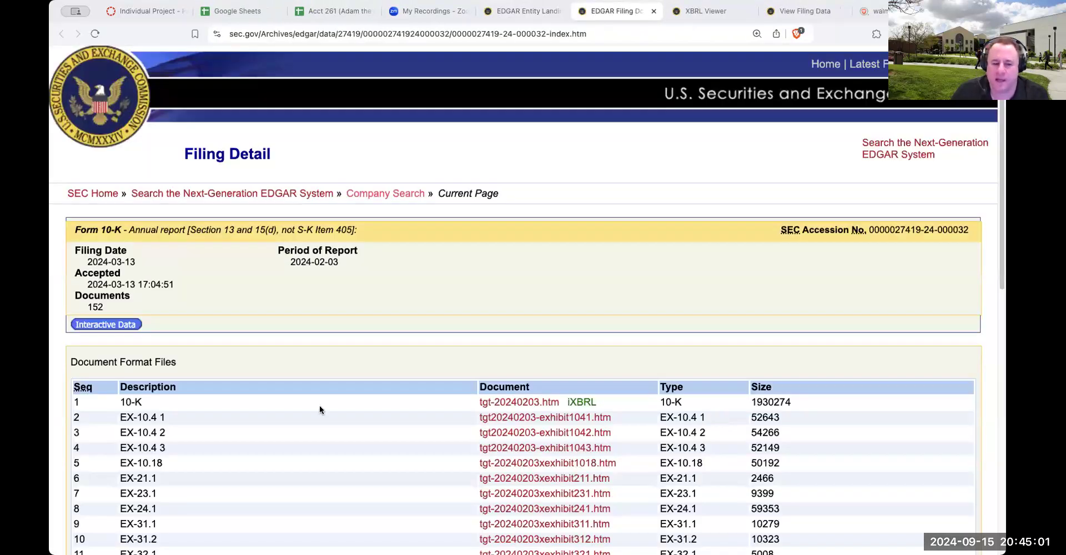
click(126, 325)
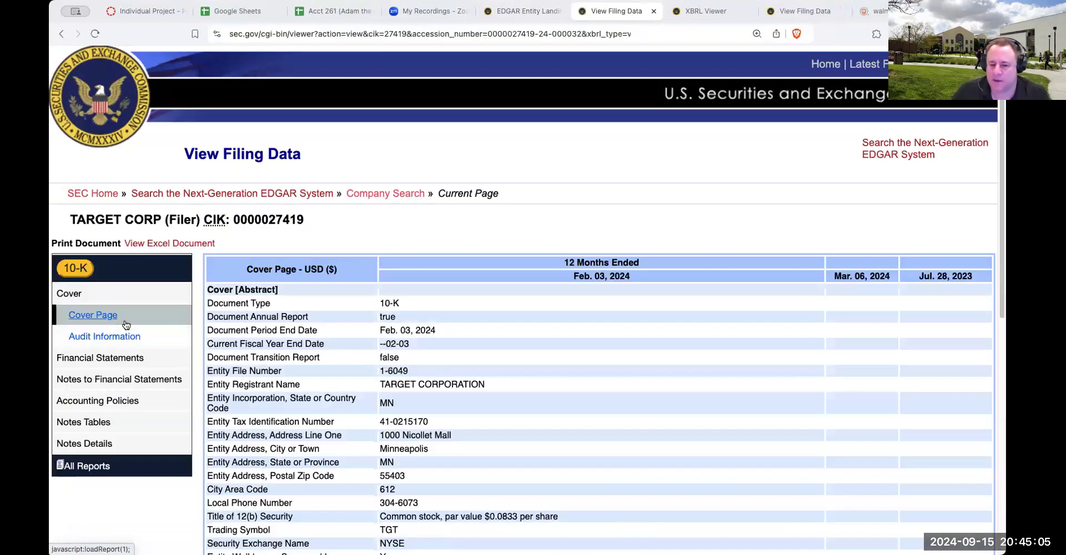
click(166, 245)
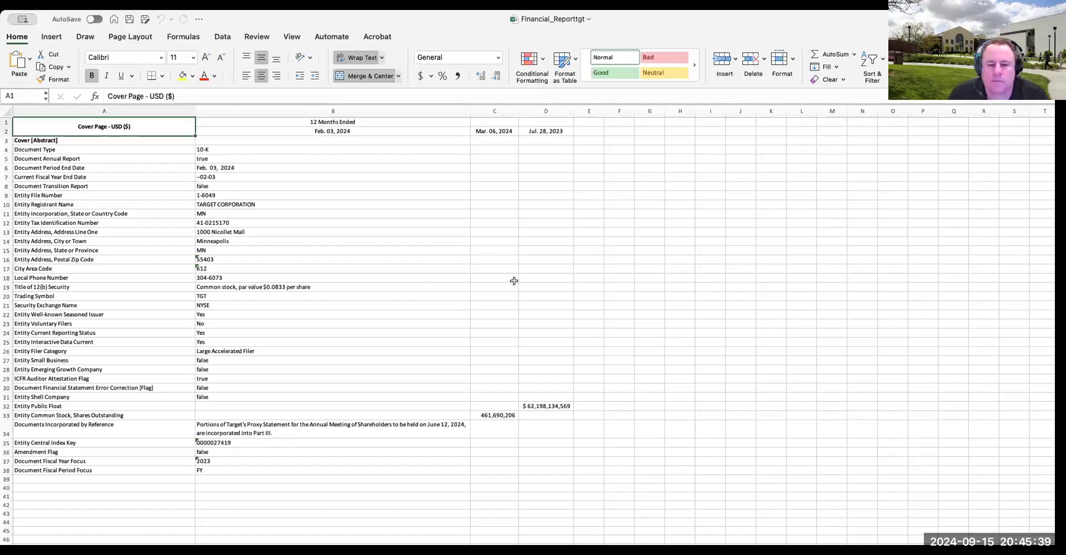
Enlarge the Financial_Reporttgt workbook in Excel to examine Target's cover page data
click(514, 281)
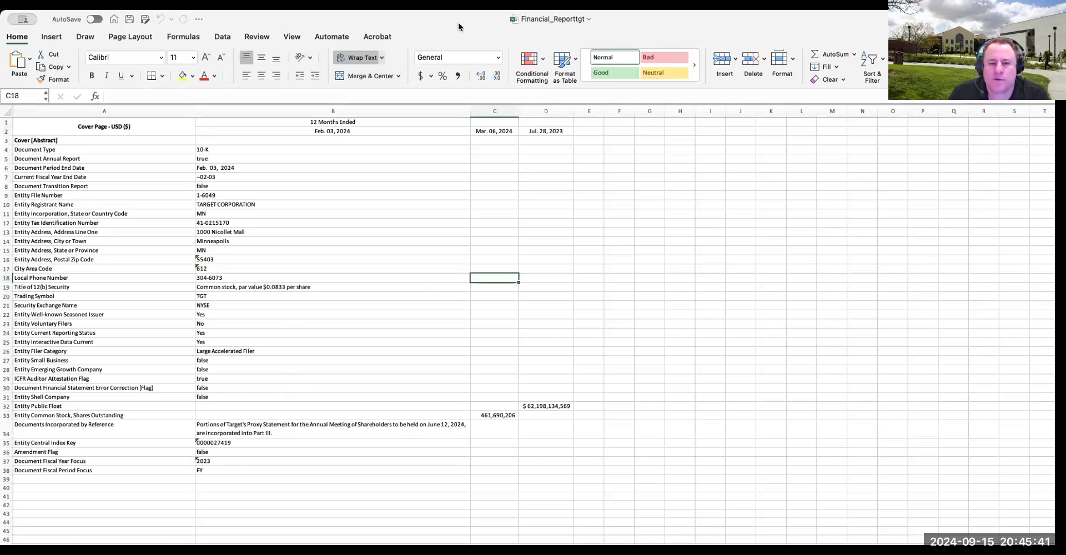
drag(459, 23, 455, 0)
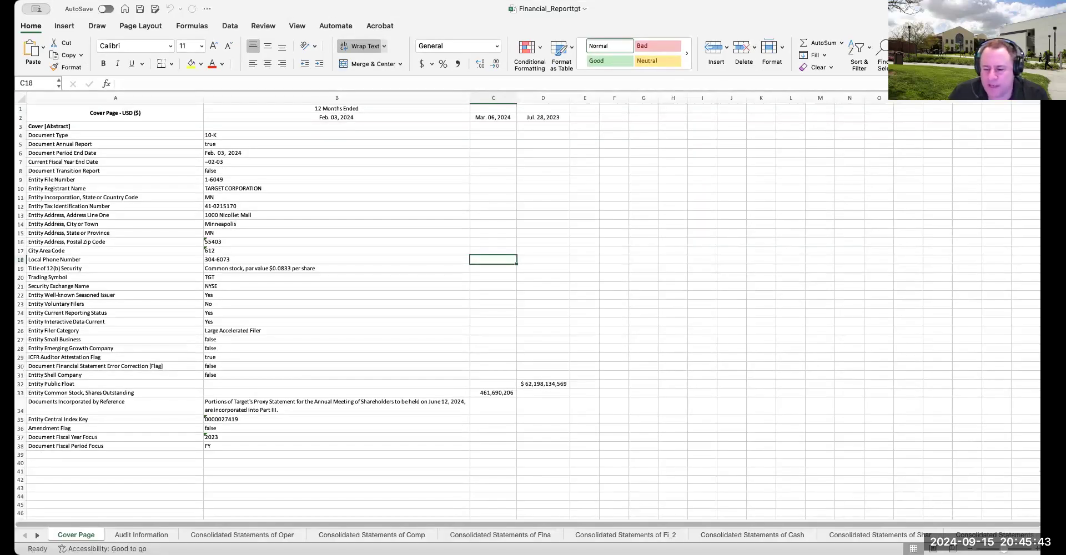
click(1037, 549)
click(1038, 549)
click(1038, 549)
click(1038, 549)
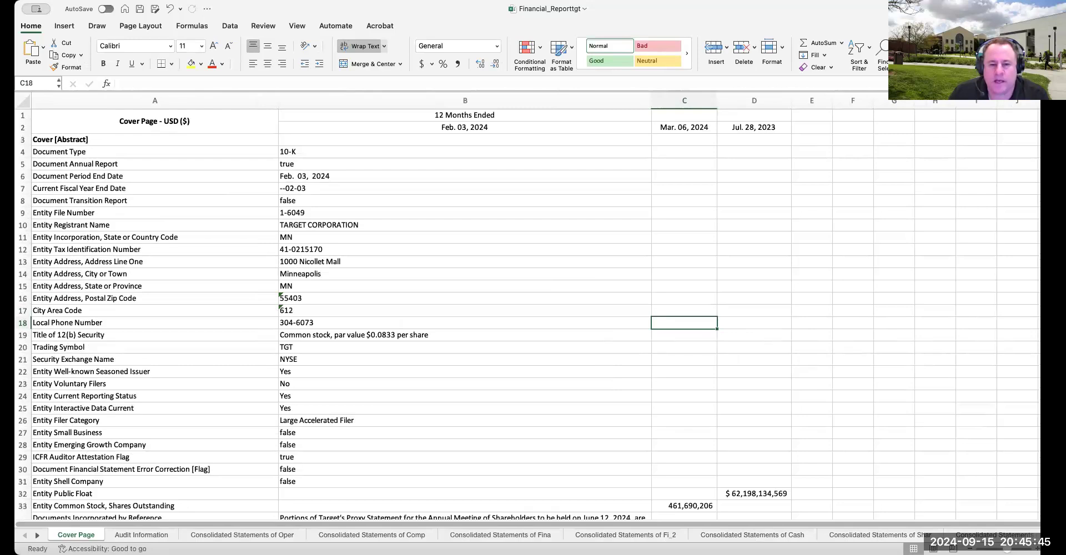
click(1038, 549)
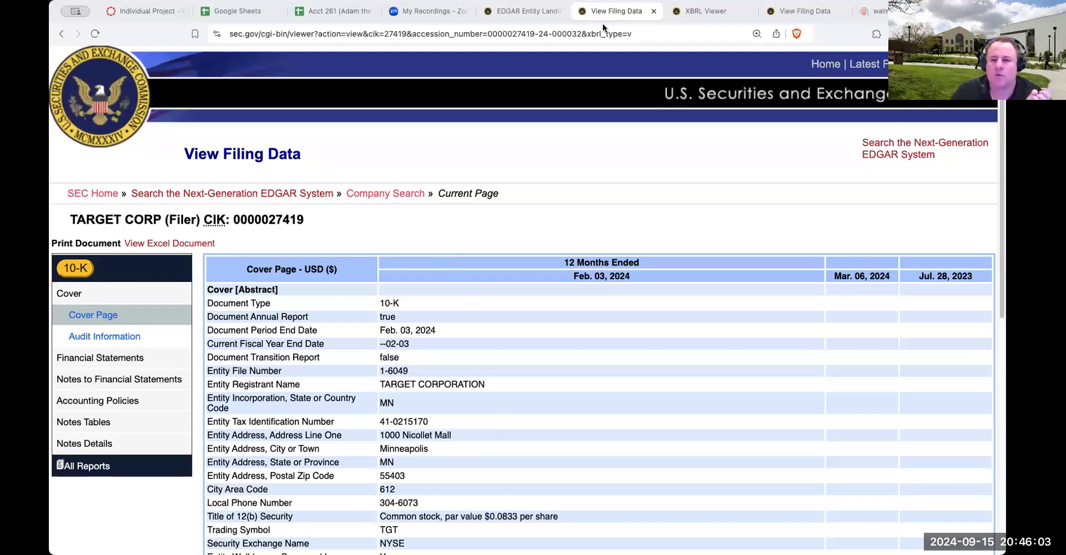
Return to Target's EDGAR filings in the browser, open the February 3, 2024 10-K document and go to Item 8, Financial Statements and Supplementary Data
click(537, 11)
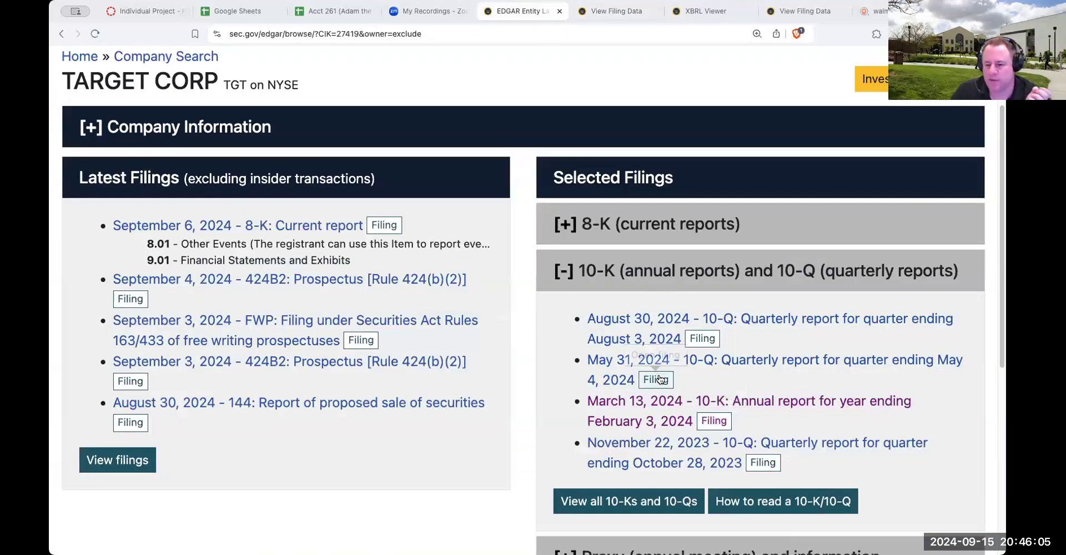
click(653, 404)
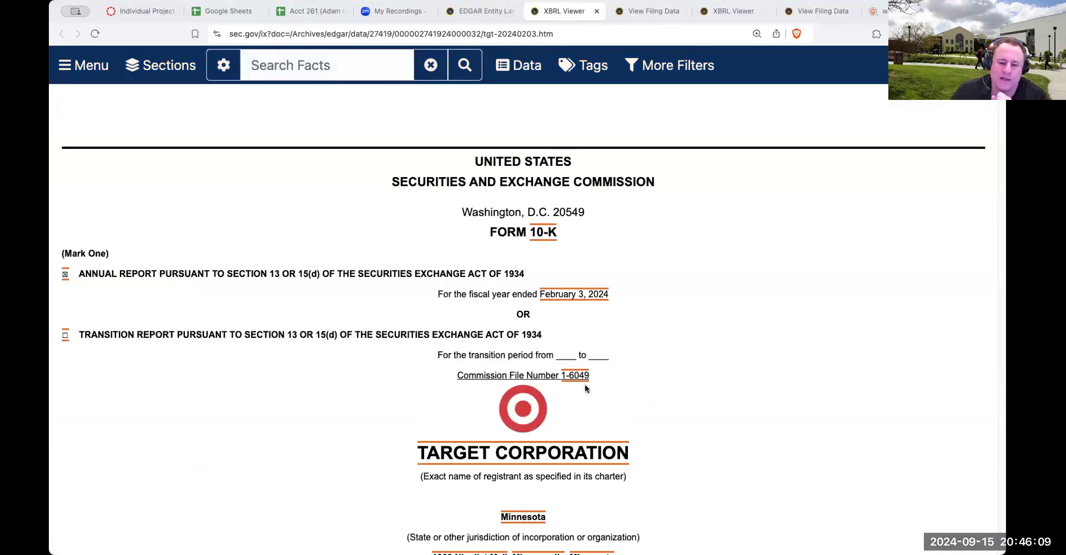
scroll(584, 389, down, 20)
scroll(571, 359, down, 6)
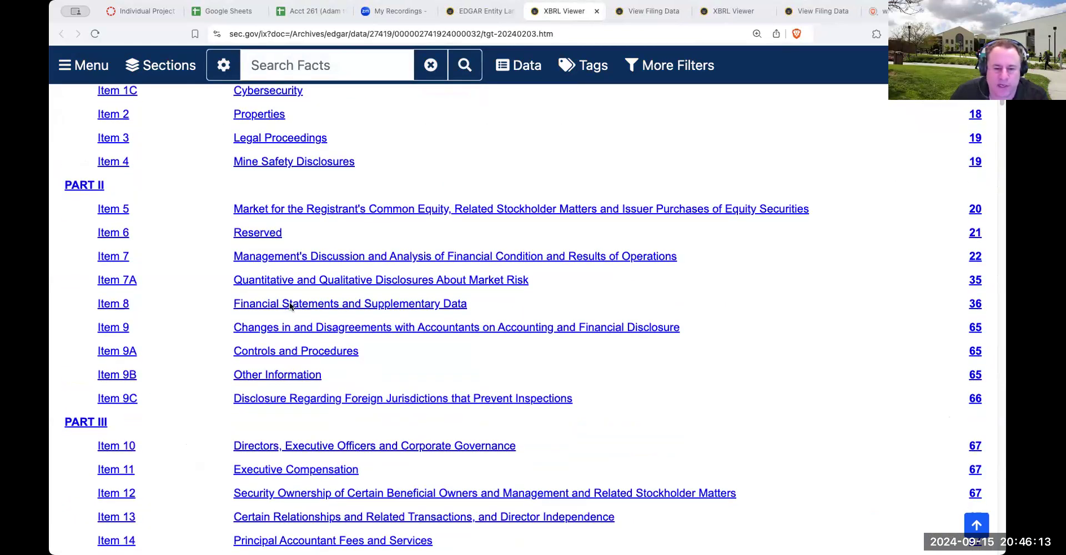
click(290, 304)
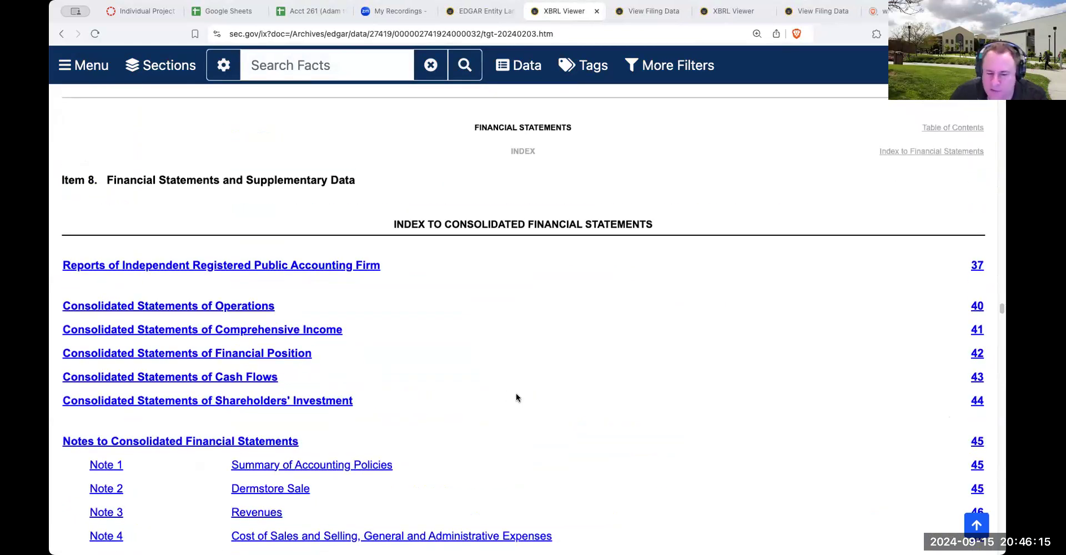
Find the Consolidated Statements of Operations in Target's 10-K and examine the sales, expenses and net earnings
scroll(516, 395, down, 15)
scroll(515, 398, down, 20)
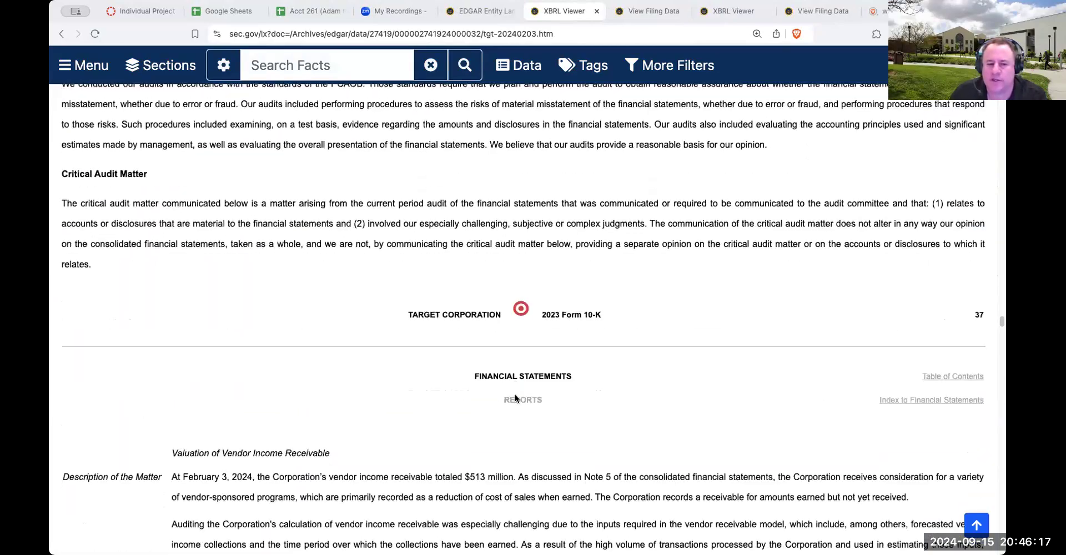
scroll(515, 396, down, 20)
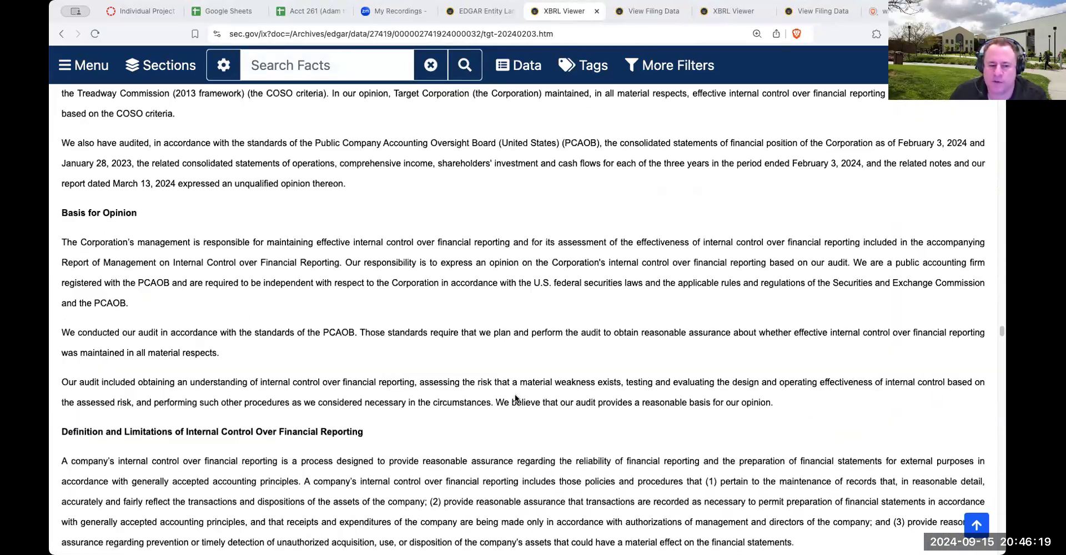
scroll(505, 281, up, 2)
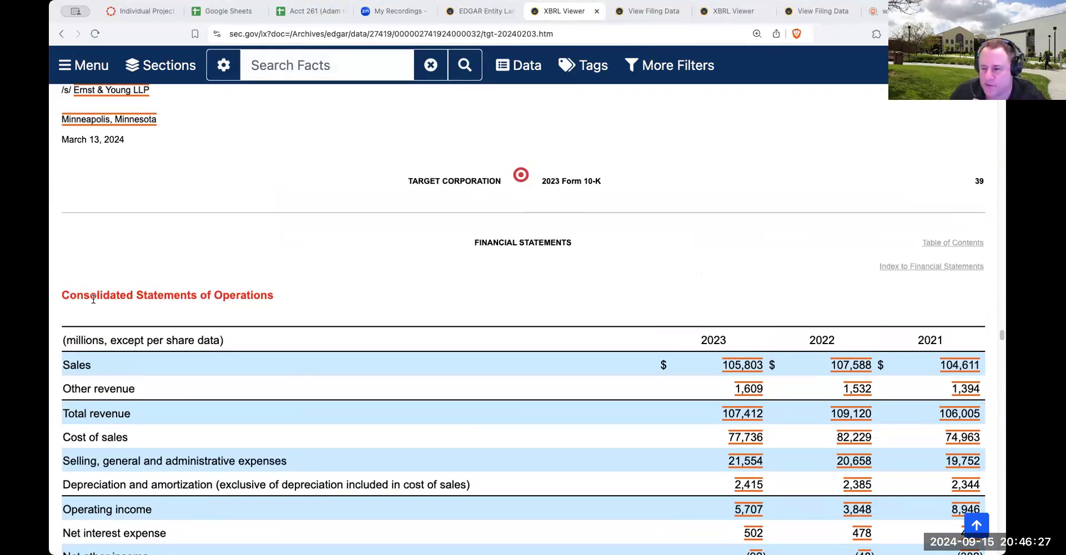
scroll(373, 336, down, 3)
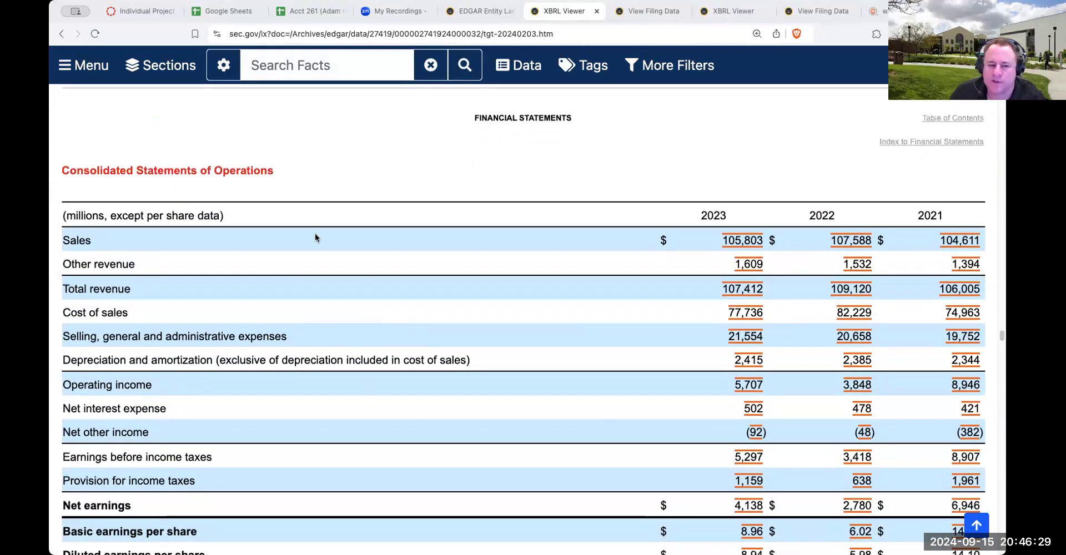
Examine the rest of Target's Consolidated Statements of Operations and the Consolidated Statements of Financial Position in the 10-K
scroll(409, 300, down, 3)
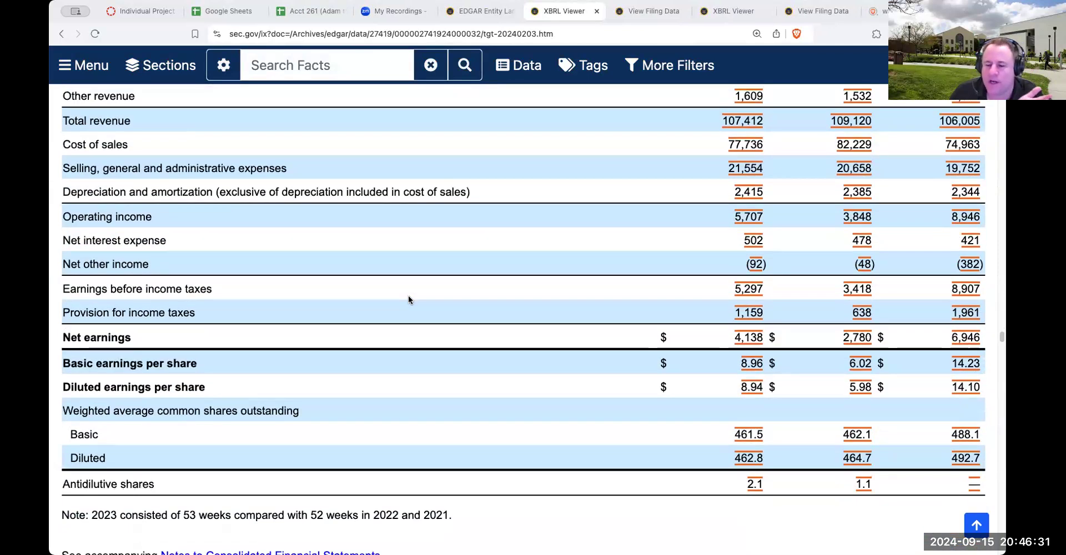
scroll(408, 296, up, 3)
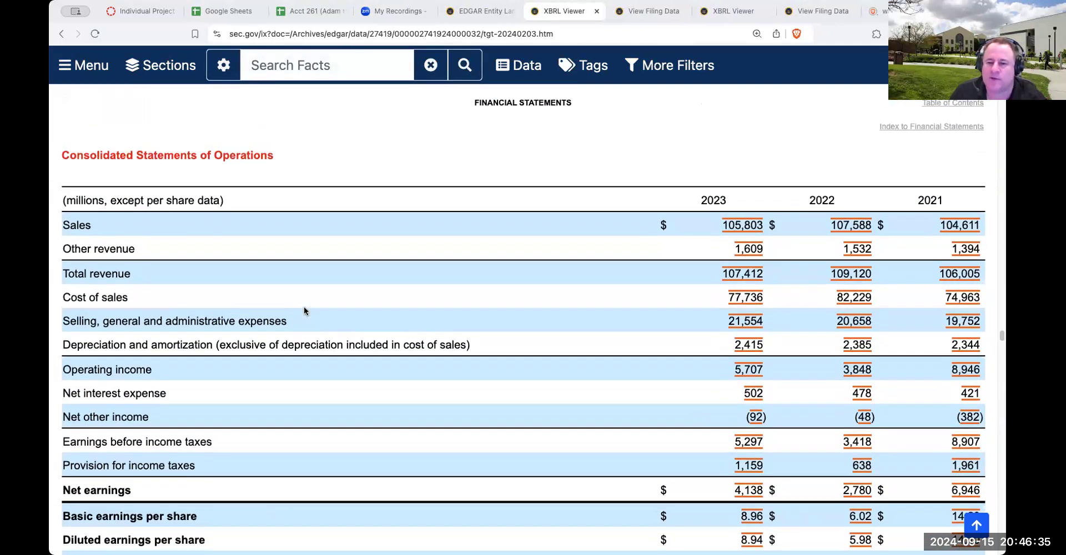
scroll(304, 307, down, 10)
scroll(304, 311, down, 12)
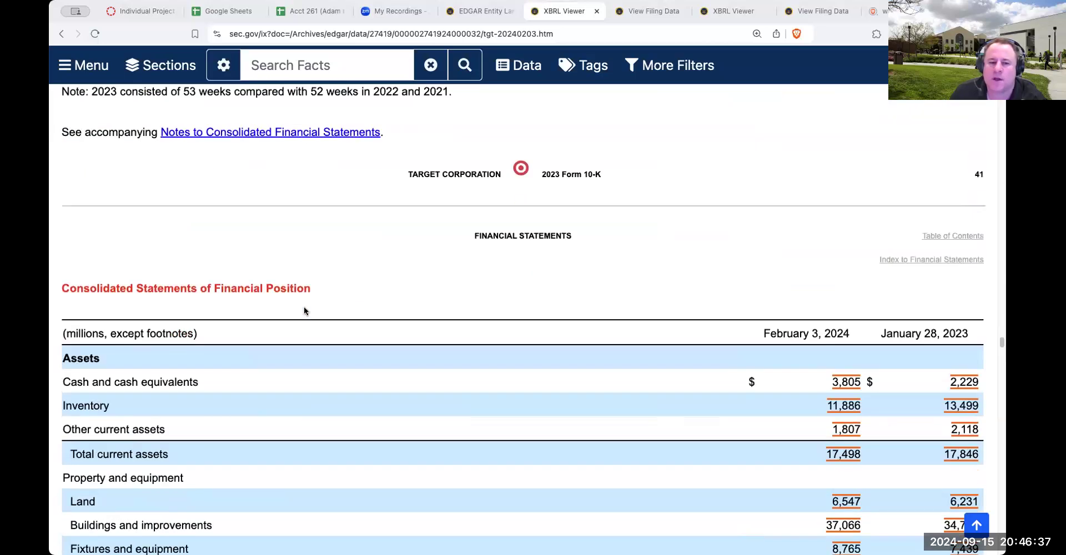
scroll(304, 311, down, 15)
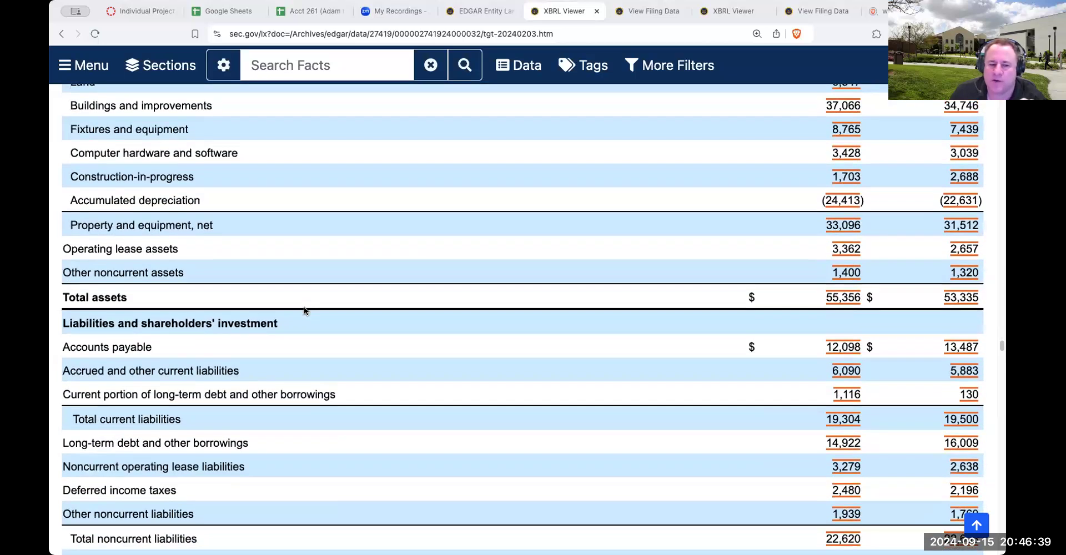
scroll(304, 311, up, 15)
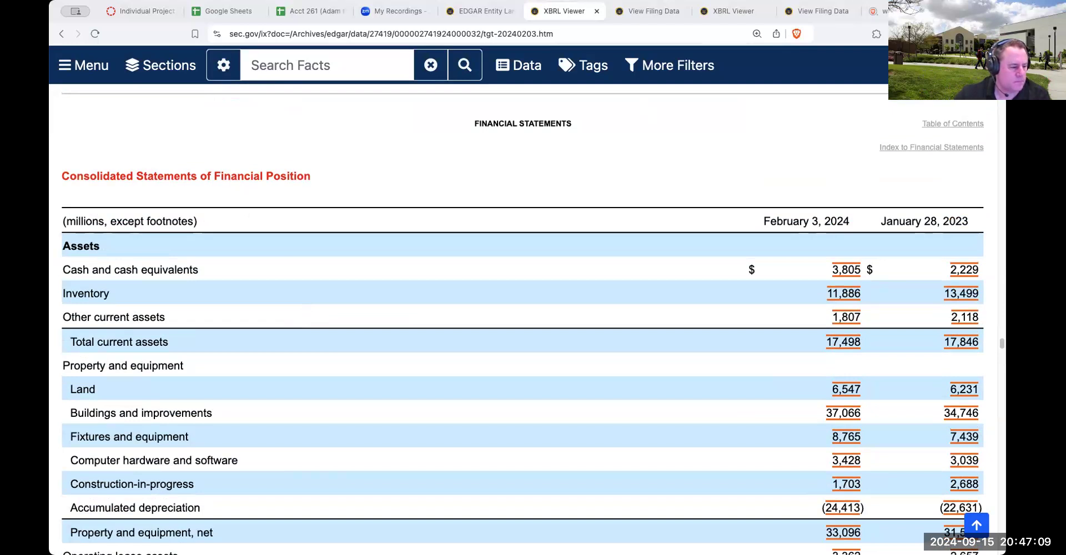
Switch to the Financial_Reporttgt workbook in Excel and copy the whole Consolidated Statements of Operations, cells A1 to D22
key(super+Tab)
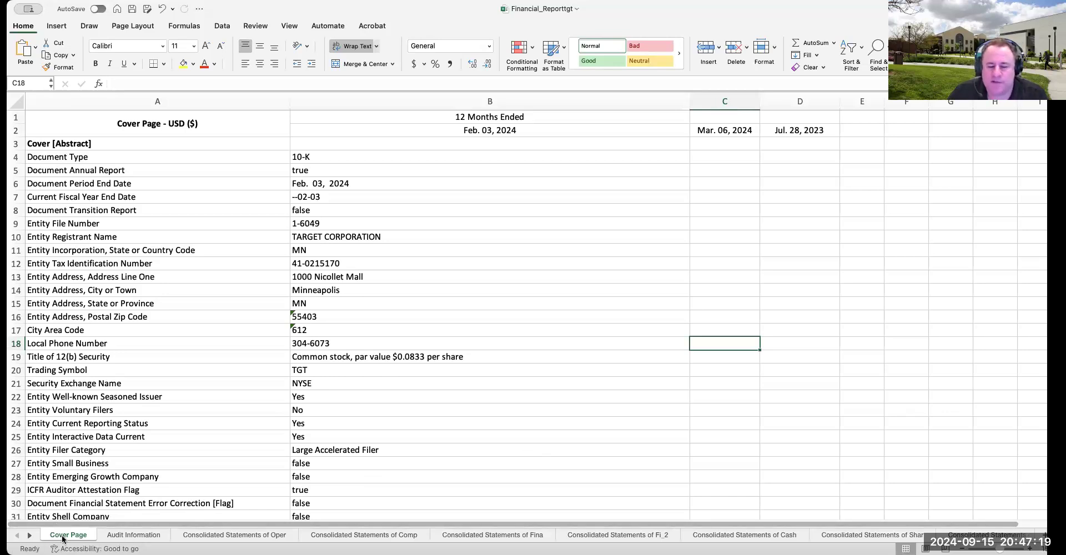
click(124, 537)
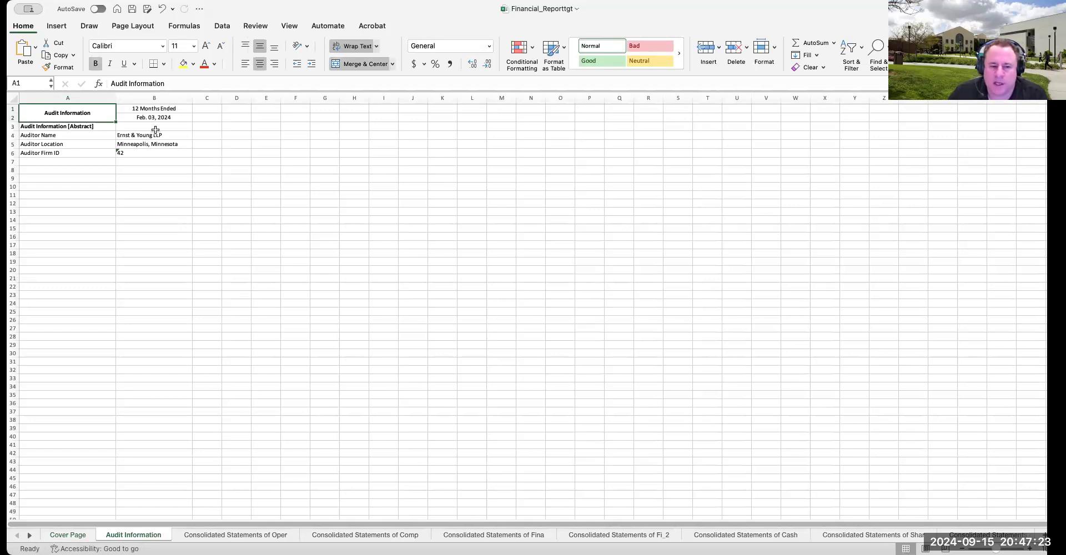
click(258, 537)
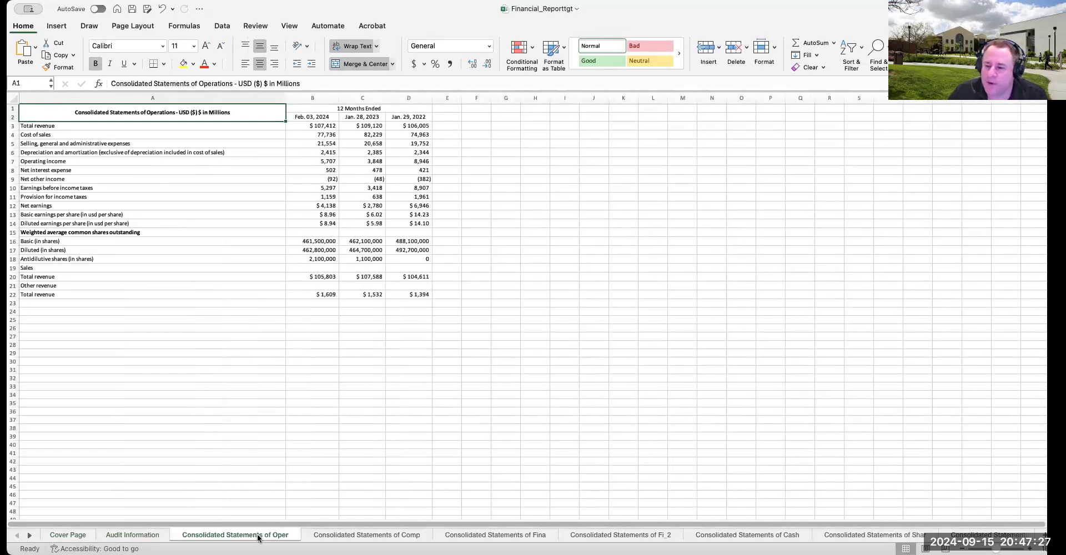
click(152, 345)
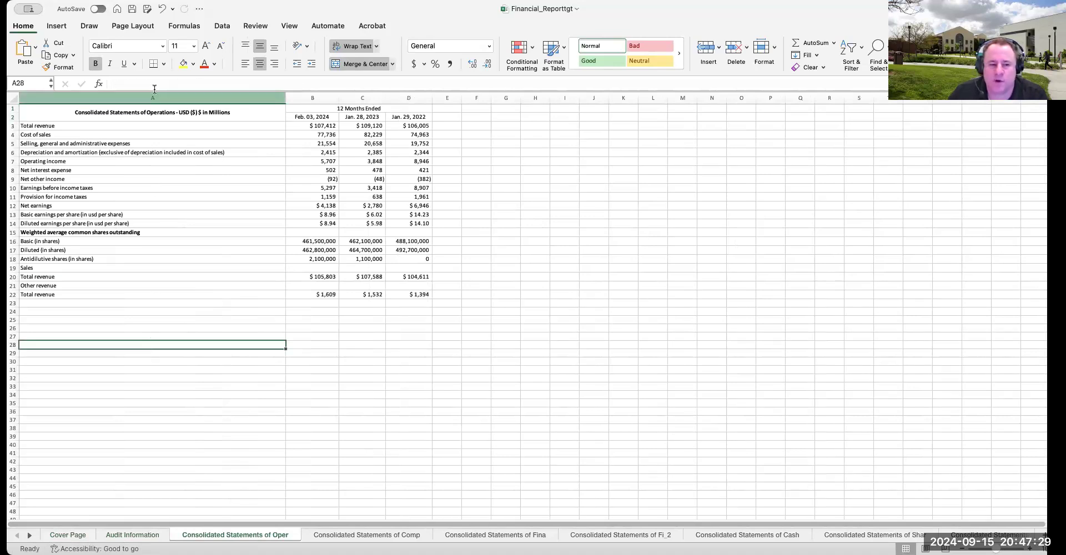
click(154, 112)
click(155, 214)
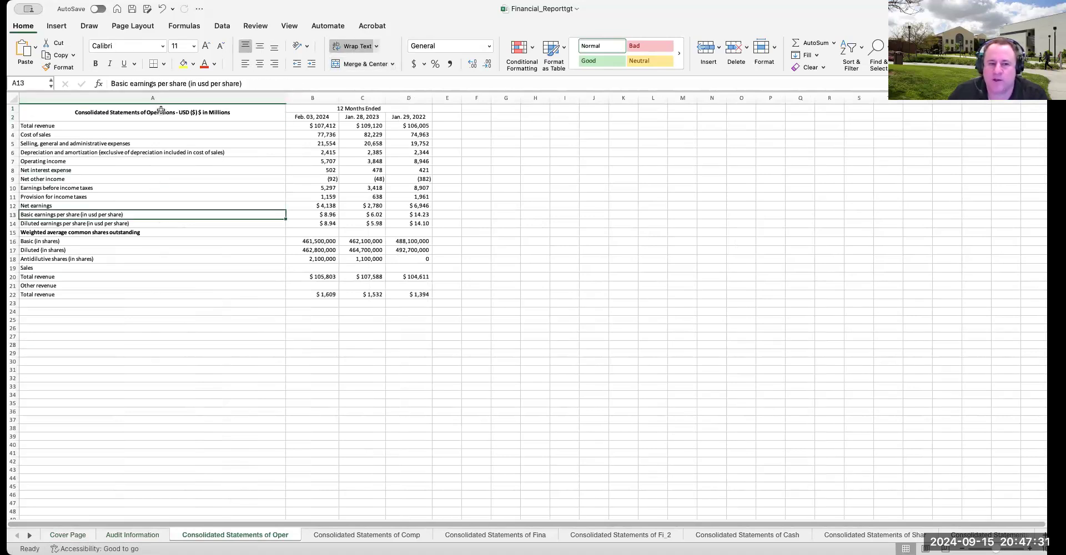
drag(161, 110, 383, 297)
key(super+c)
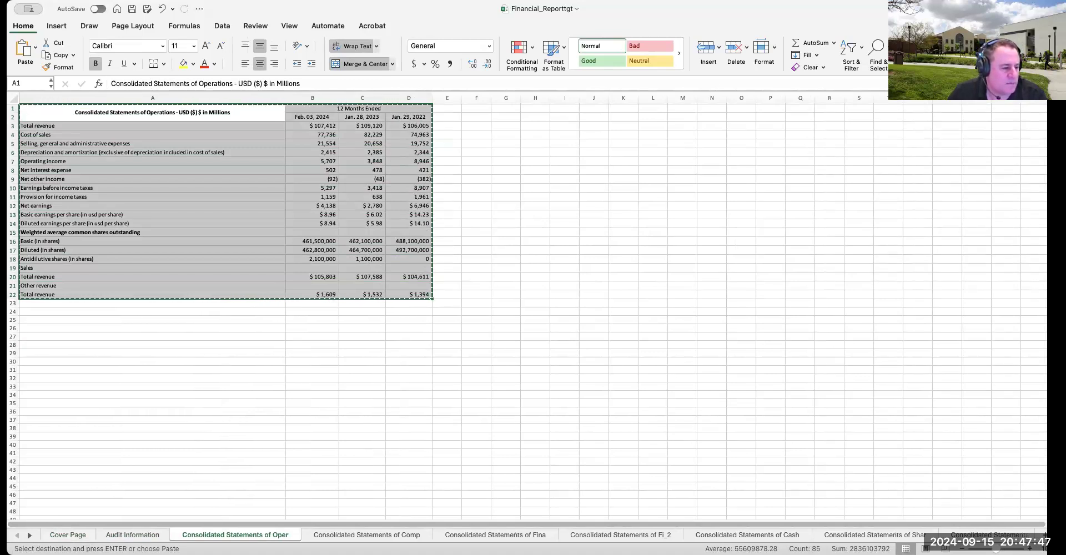
Switch to the Acct 261 Google Sheet and paste the copied statement into the common income statement sheet at cell B3
key(super+Tab)
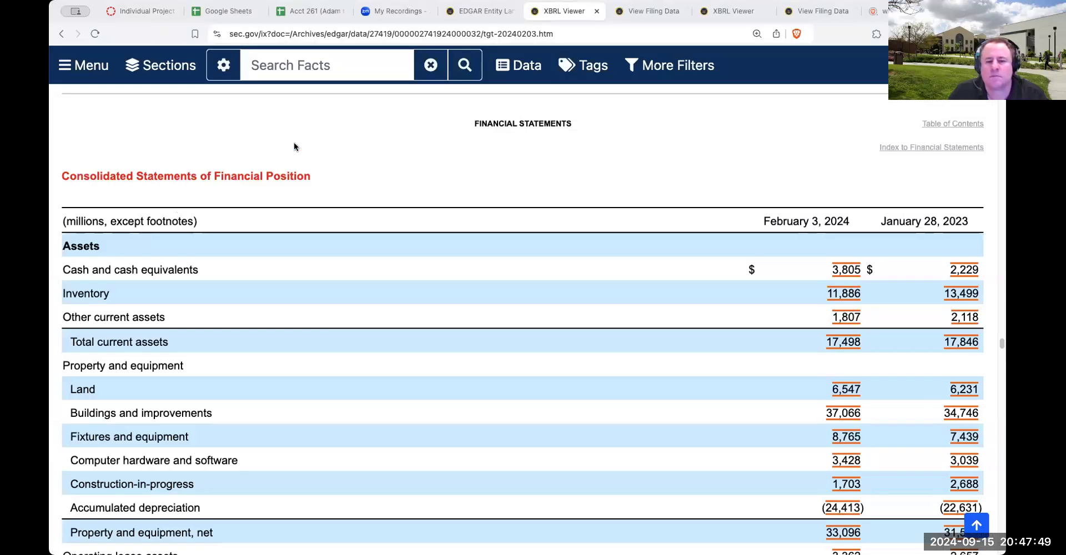
click(303, 11)
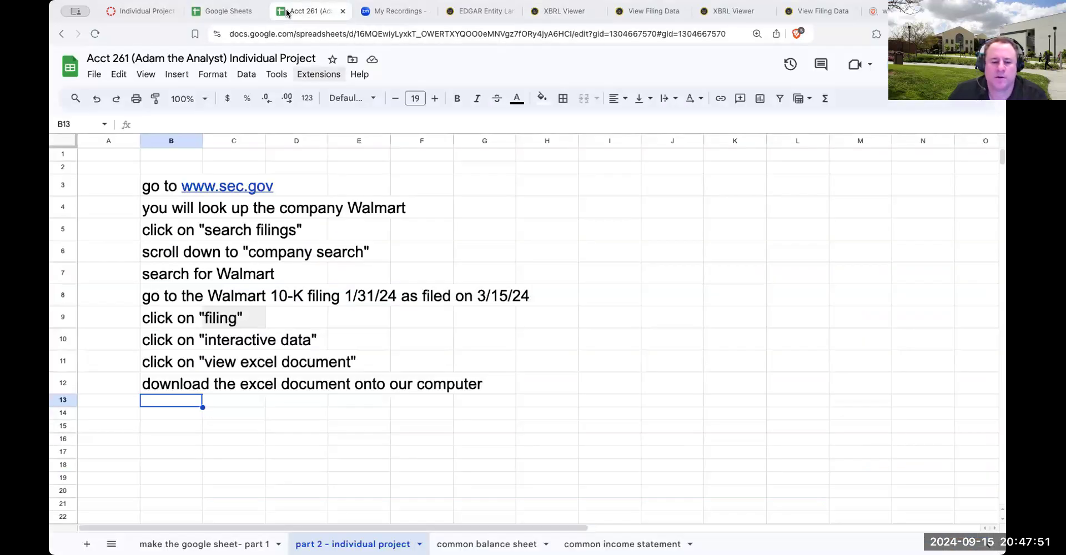
click(595, 543)
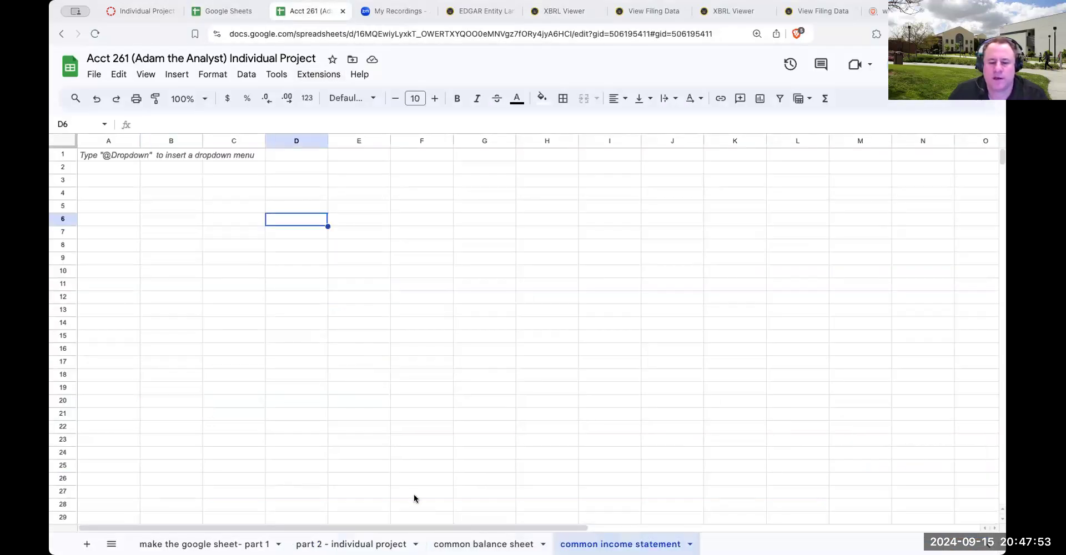
click(189, 185)
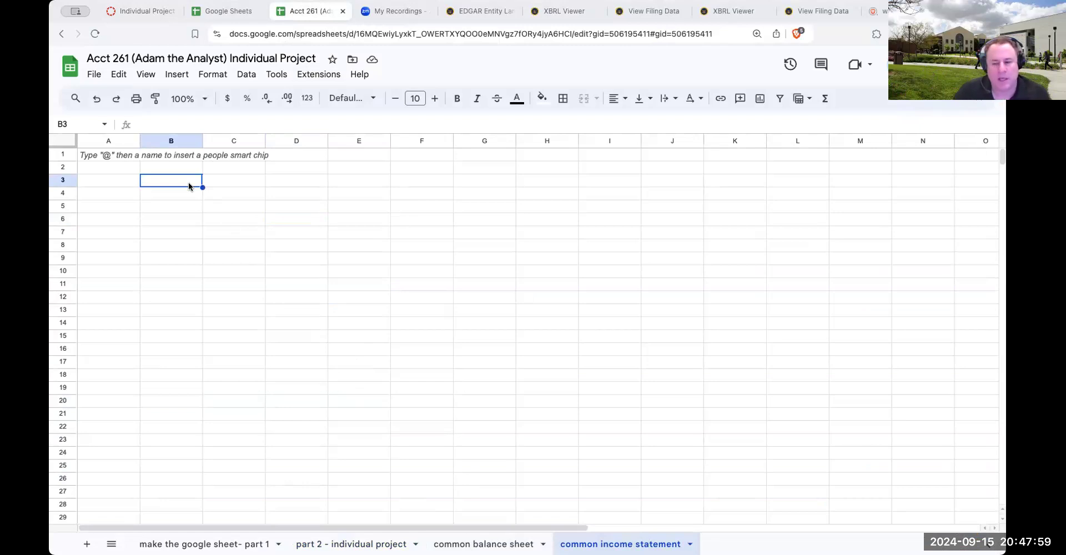
key(super+v)
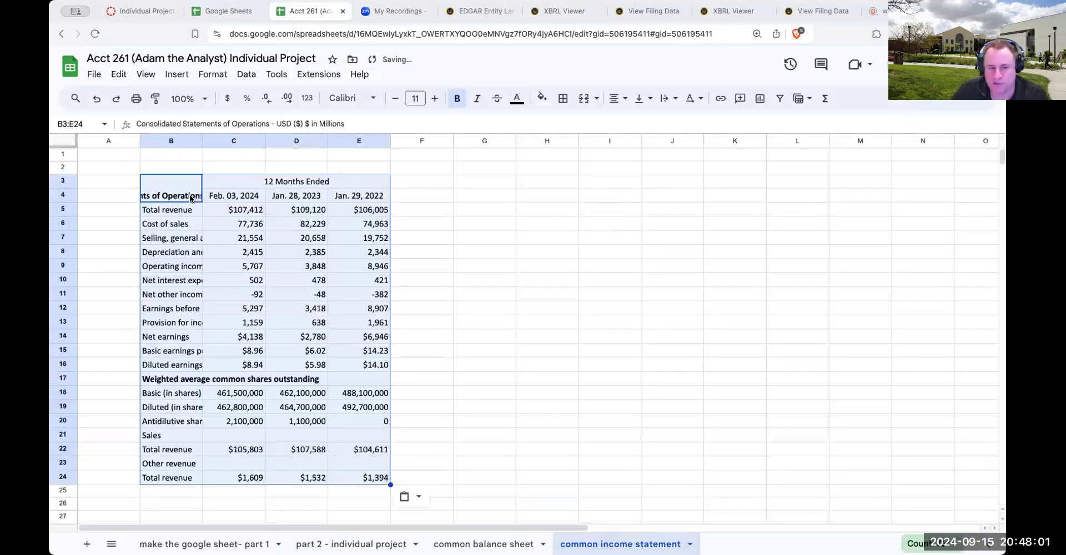
Widen columns B to E of the pasted income statement, making column B wide enough for the full statement title
drag(202, 136, 250, 136)
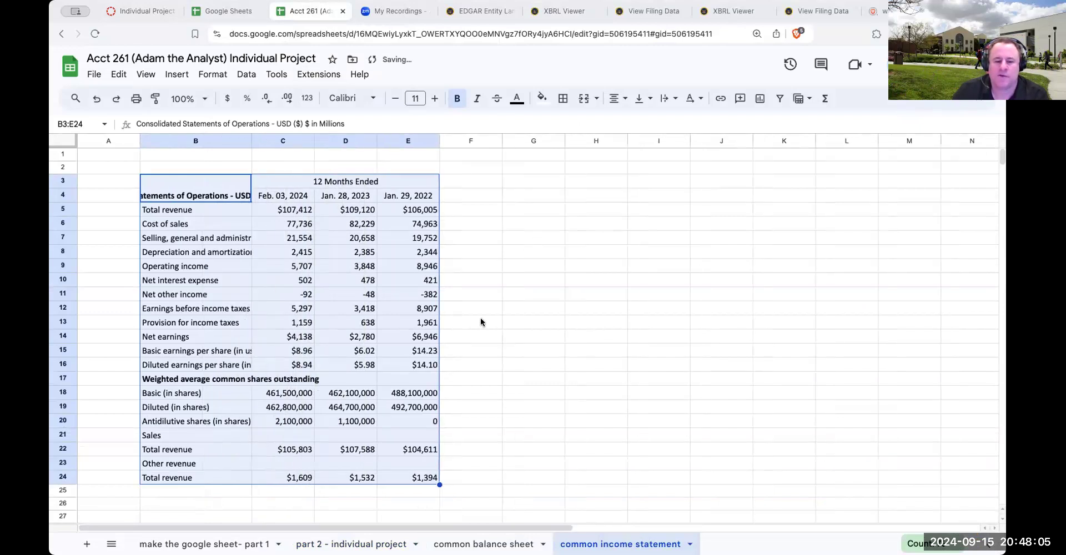
drag(314, 139, 368, 139)
drag(431, 135, 552, 136)
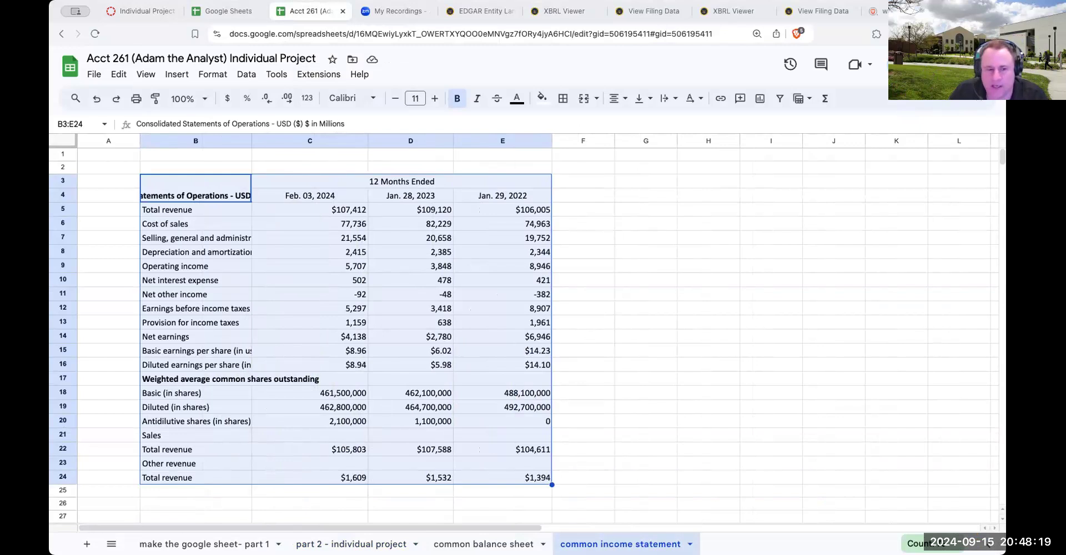
drag(251, 141, 402, 140)
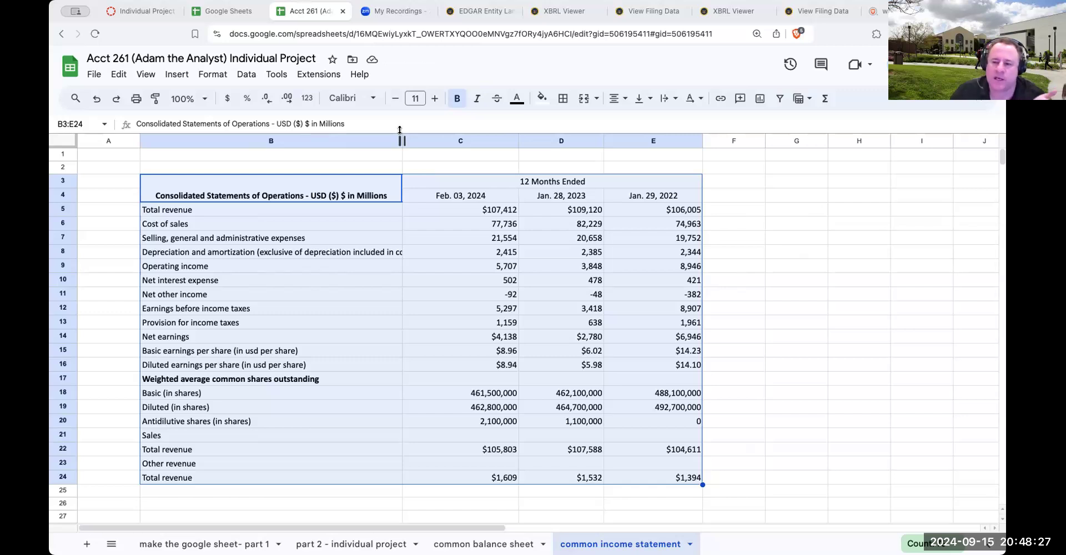
Look over the open SEC pages: Walmart's filing data, Target's 10-K cover and Target's filing data
click(817, 11)
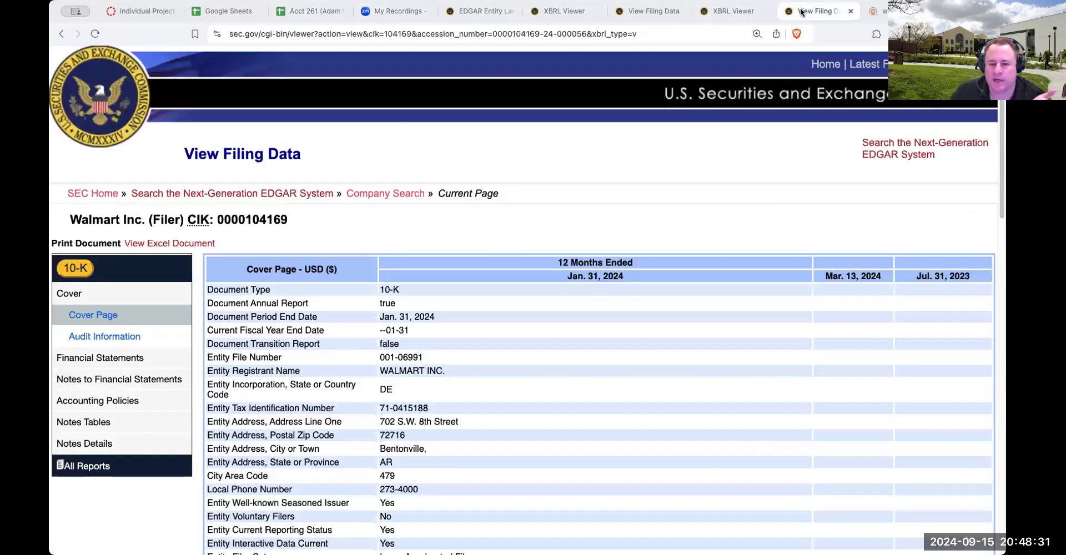
click(741, 11)
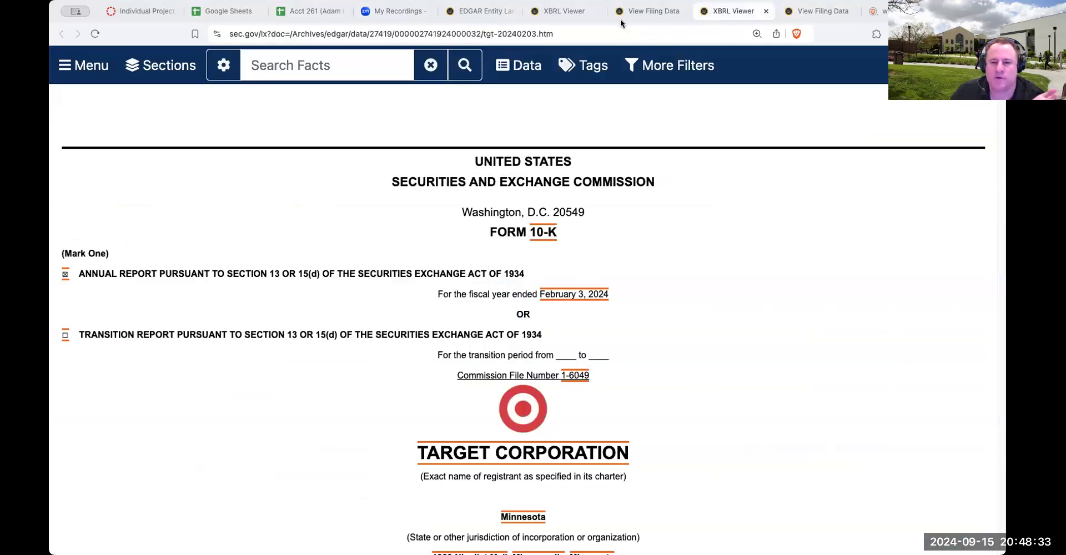
click(647, 12)
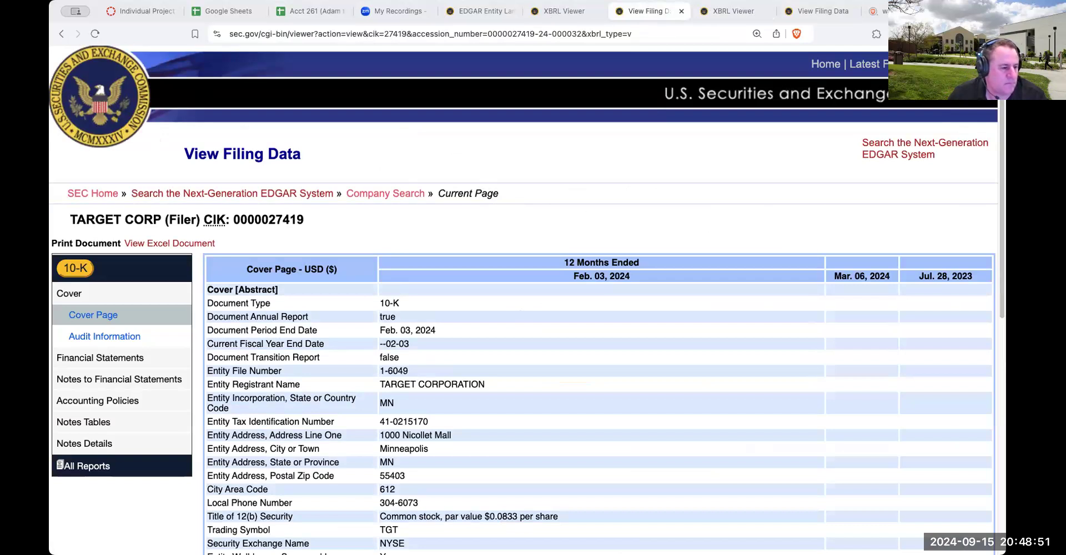
Return to the Excel workbook and enlarge the Consolidated Statements of Comprehensive Income to examine it
key(super+Tab)
click(371, 535)
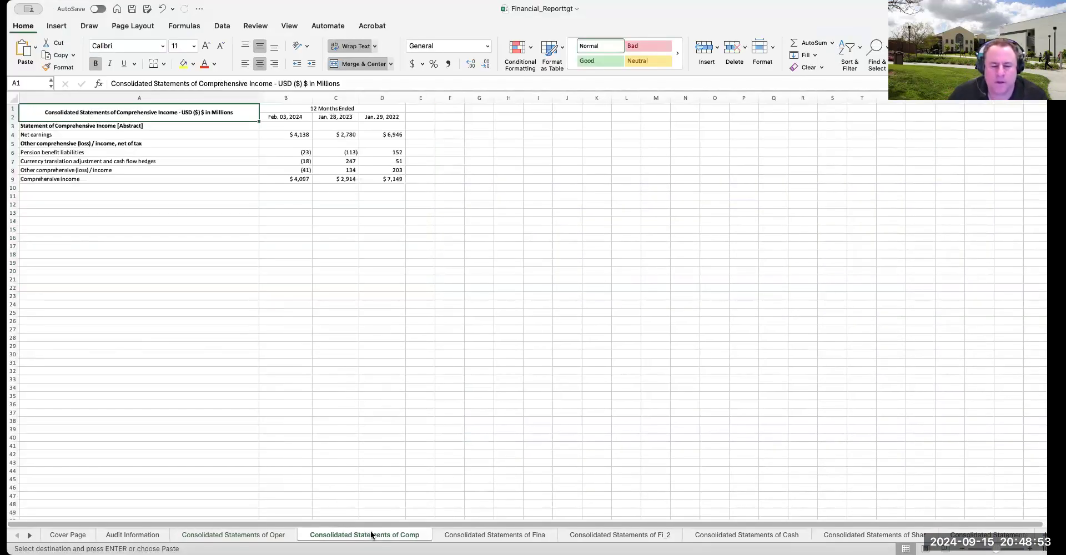
drag(997, 549, 1006, 549)
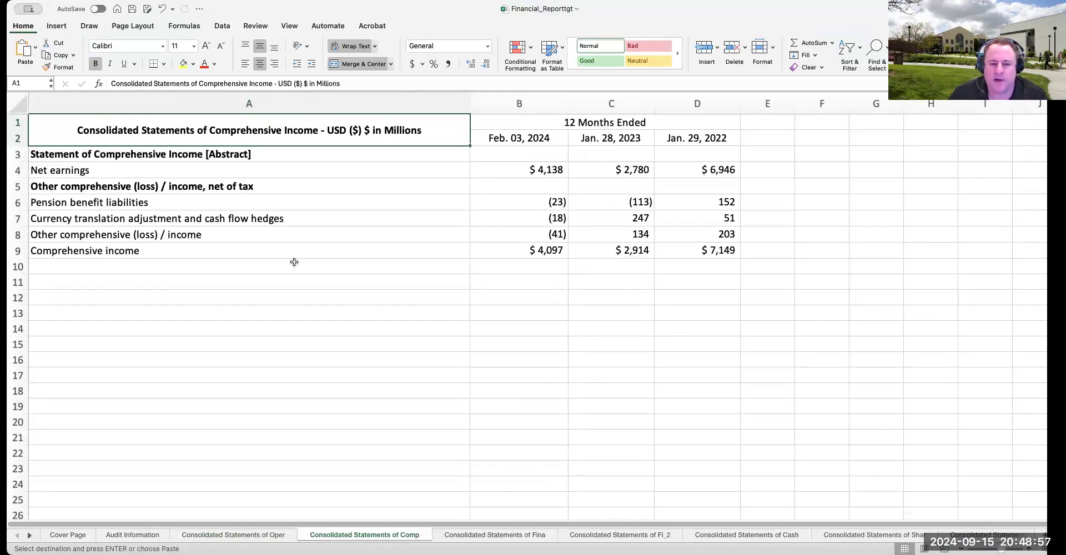
Copy cells A1 to E36 of the Consolidated Statements of Financial Position, checking the parenthetical sheet along the way
click(486, 535)
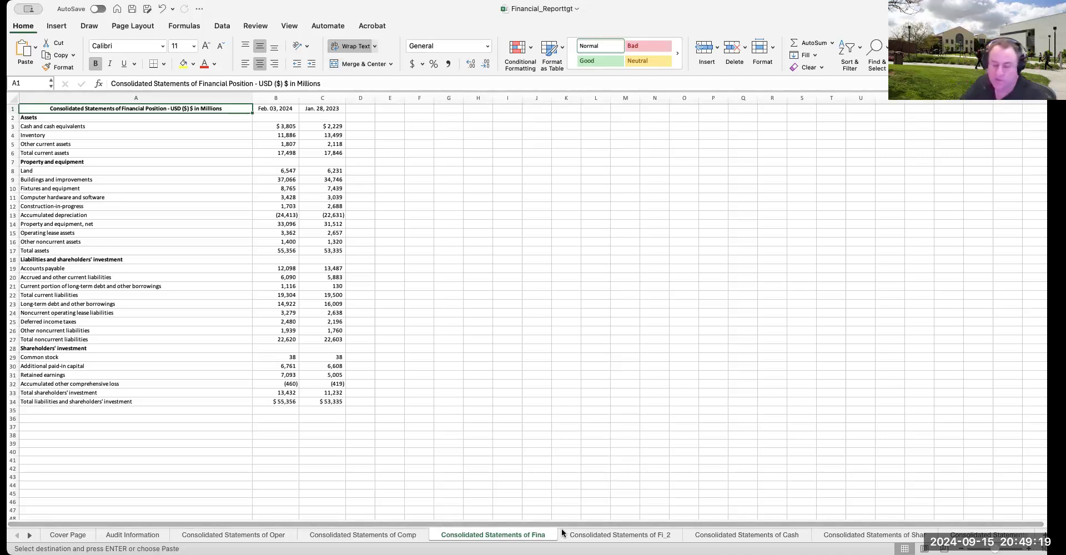
click(479, 375)
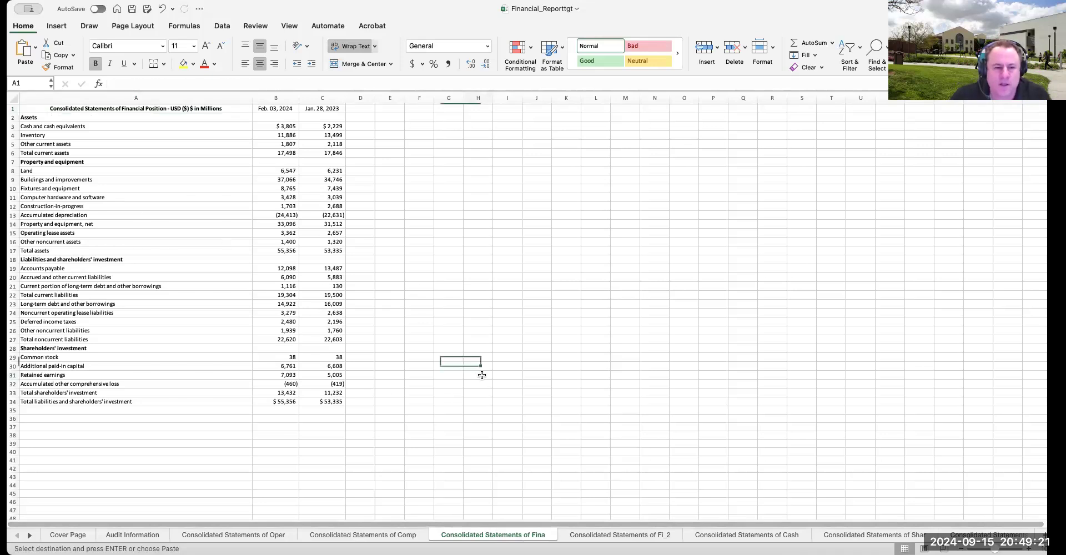
drag(103, 110, 392, 419)
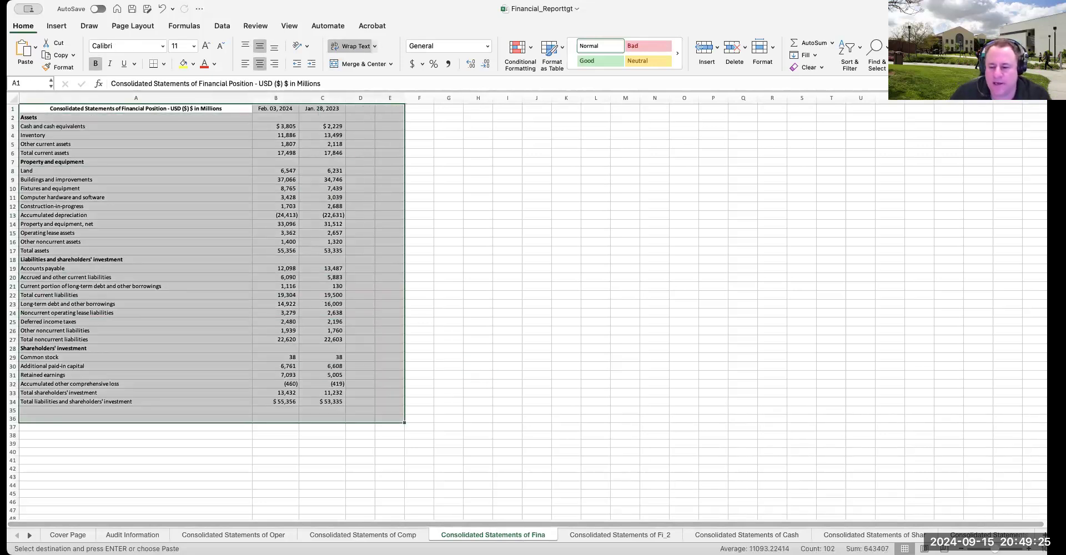
scroll(301, 286, up, 3)
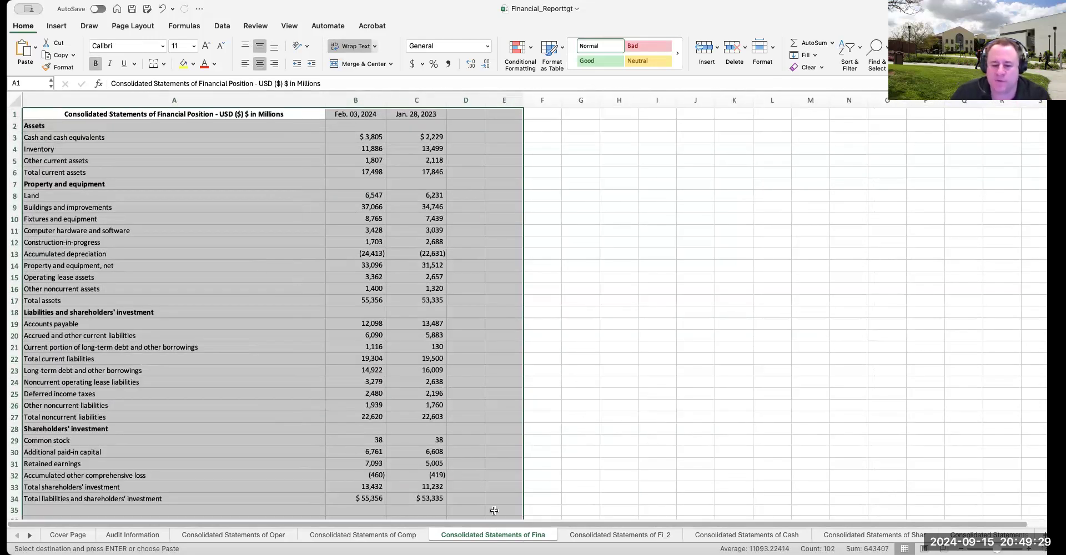
click(608, 535)
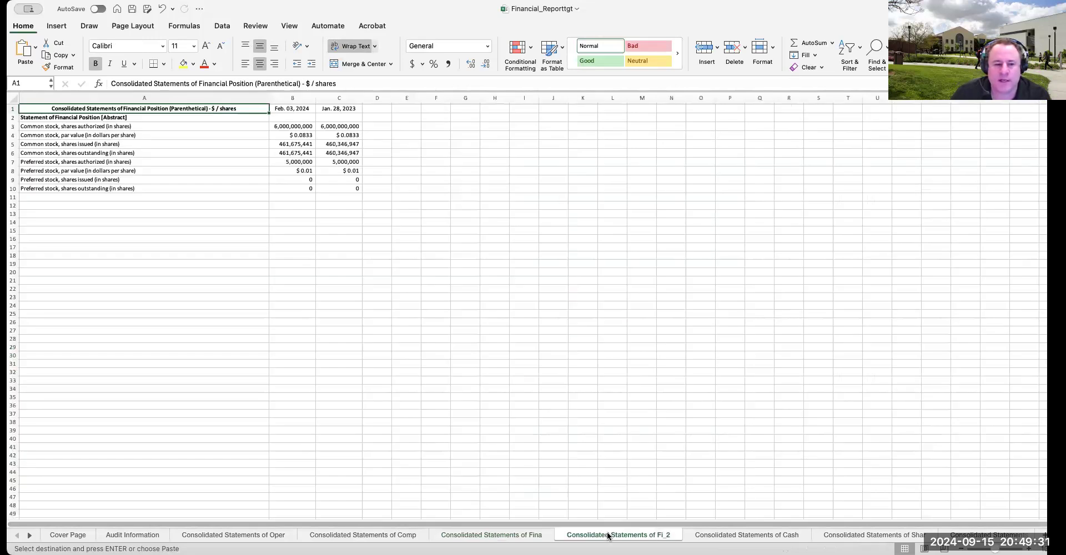
click(517, 535)
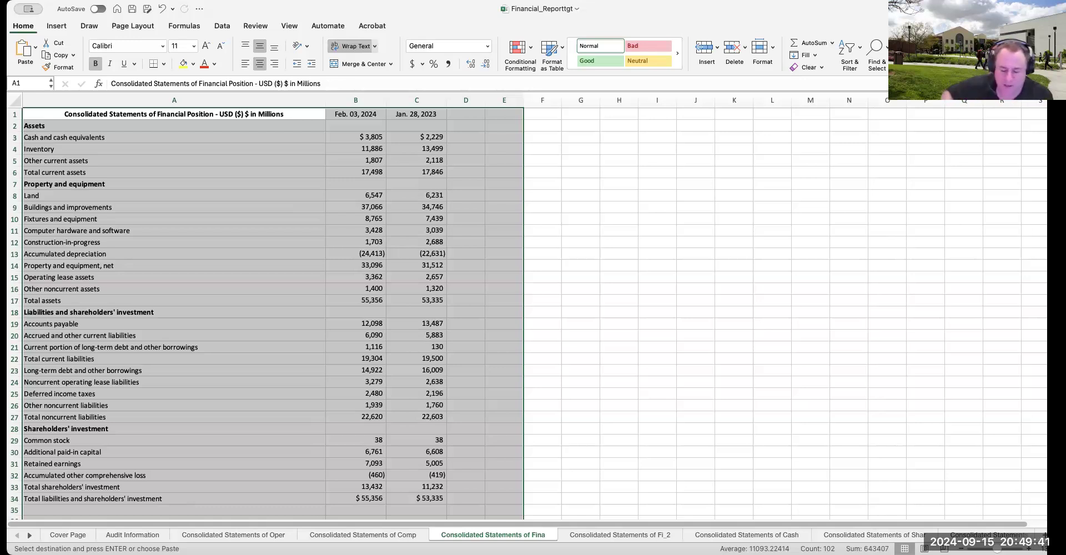
scroll(396, 455, down, 3)
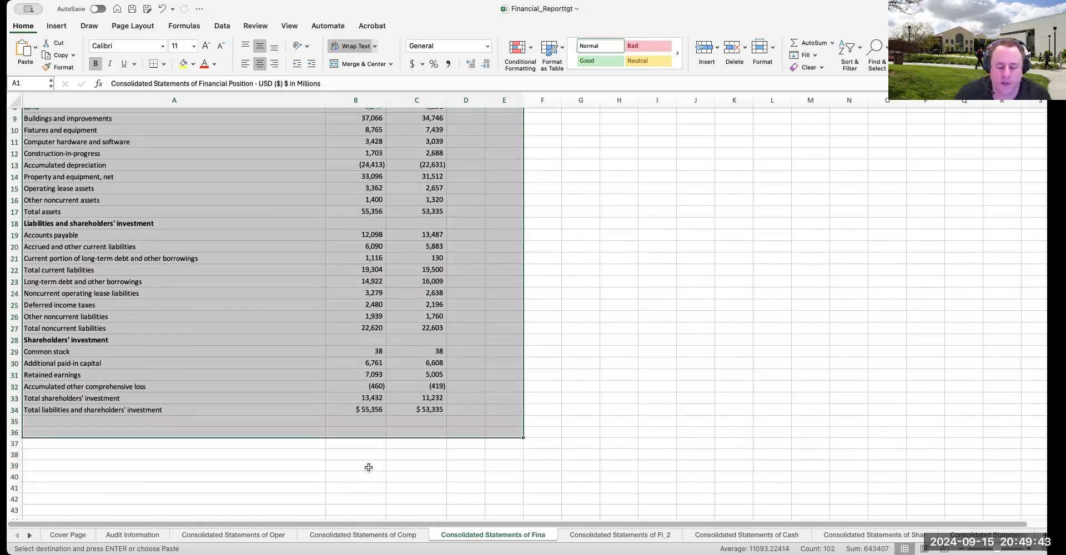
scroll(369, 467, up, 3)
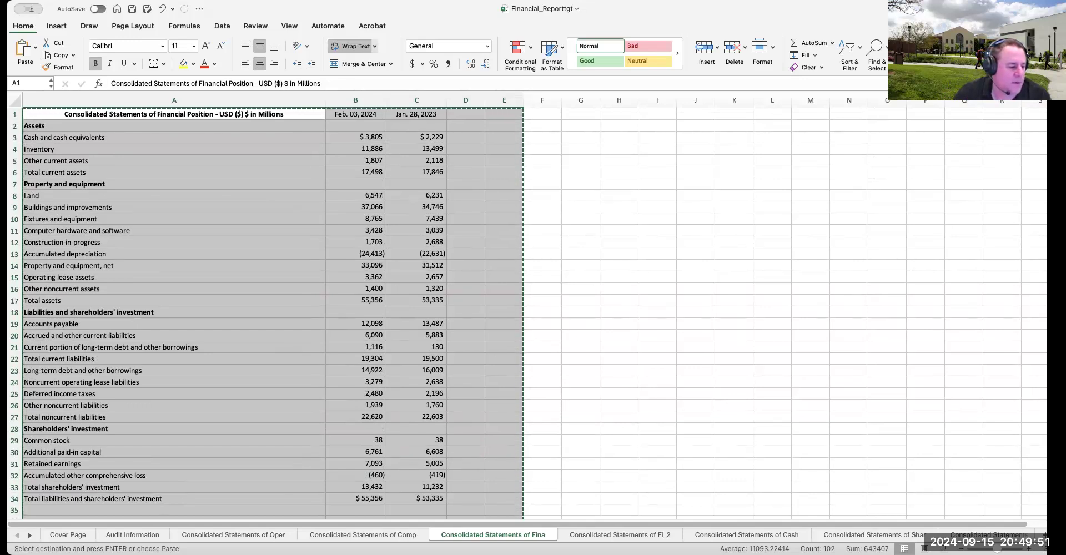
Switch to the Google Sheet, paste the copied balance sheet at B3 of the common balance sheet, and fit column B to its contents
key(super+Tab)
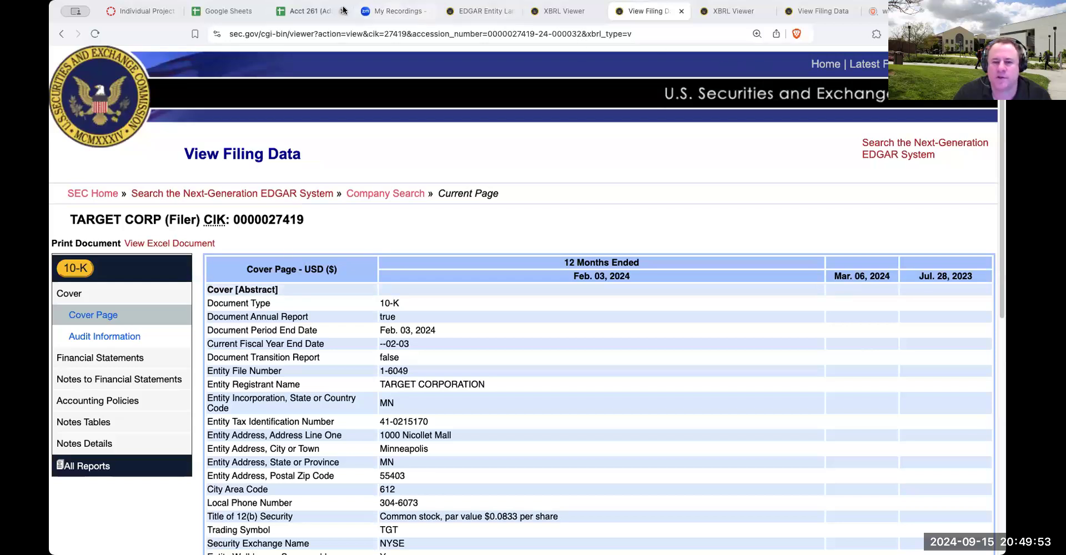
click(301, 12)
click(484, 544)
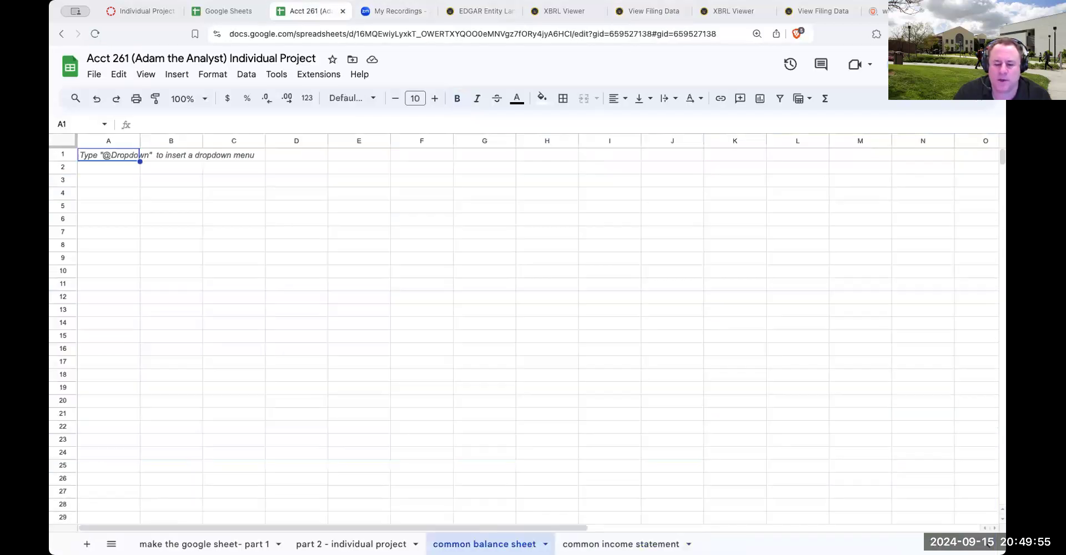
click(158, 181)
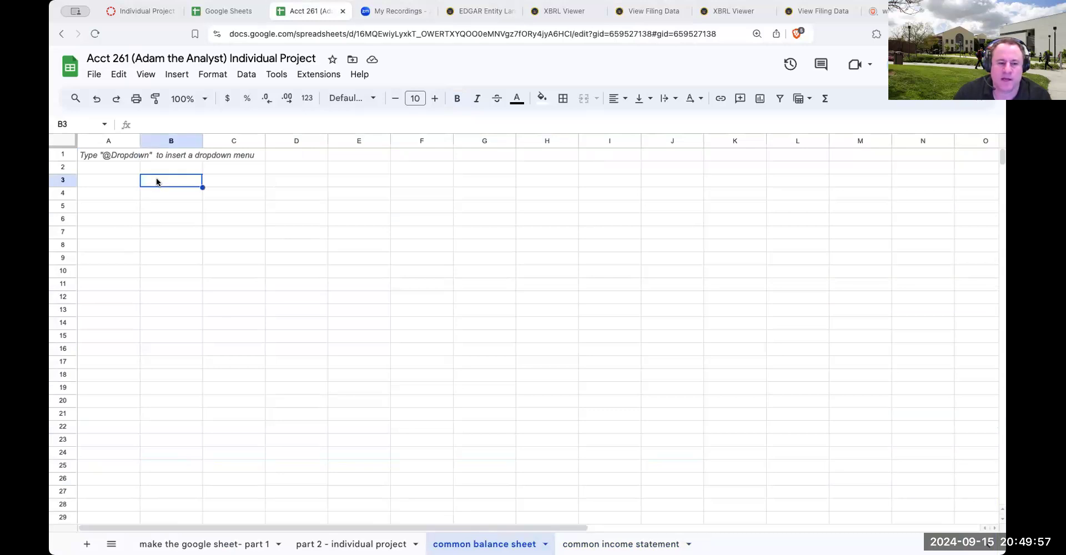
key(super+v)
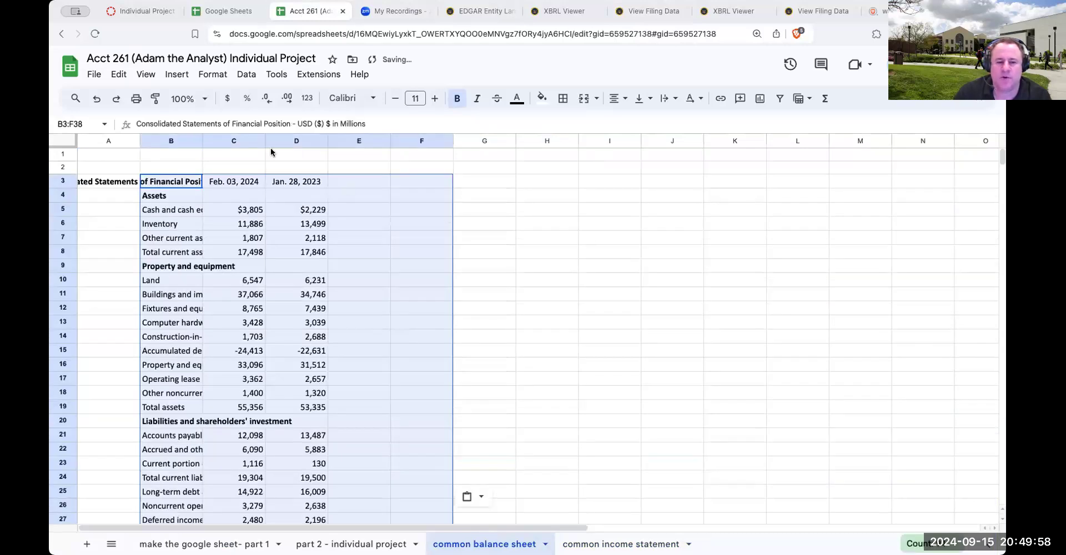
double_click(203, 140)
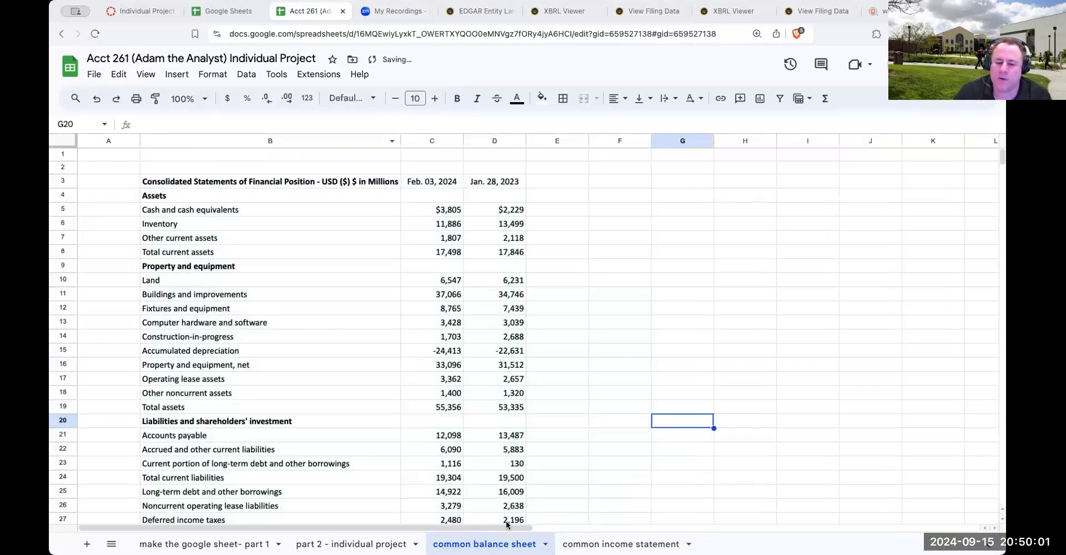
click(693, 424)
Rename the two statement sheets as "TGT - common balance sheet" and "TGT =- common income statement"
double_click(433, 544)
text(TGT -)
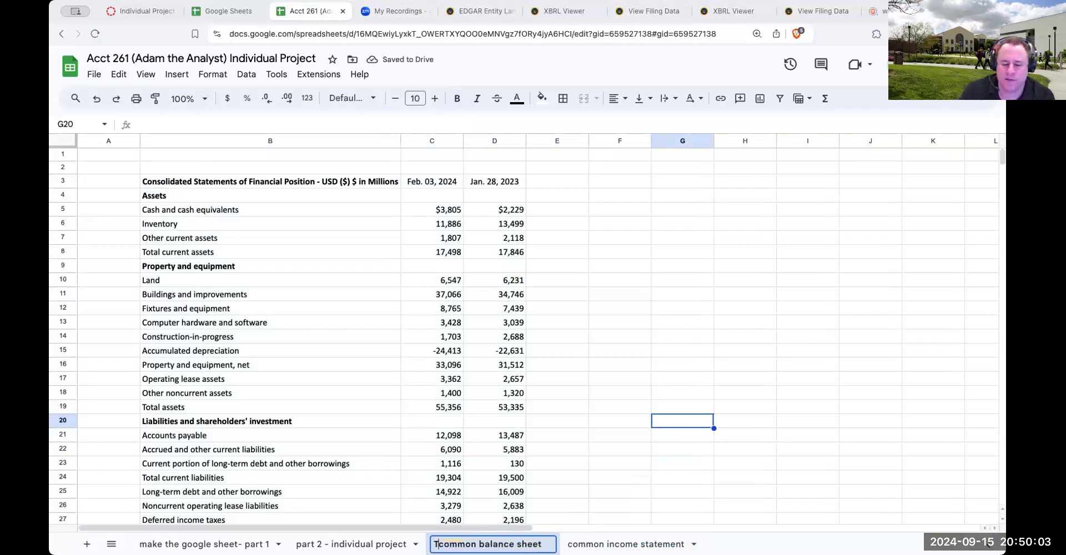
key(Return)
double_click(648, 544)
text(tGT)
key(BackSpace)
key(BackSpace)
key(BackSpace)
key(BackSpace)
text(TGT =-)
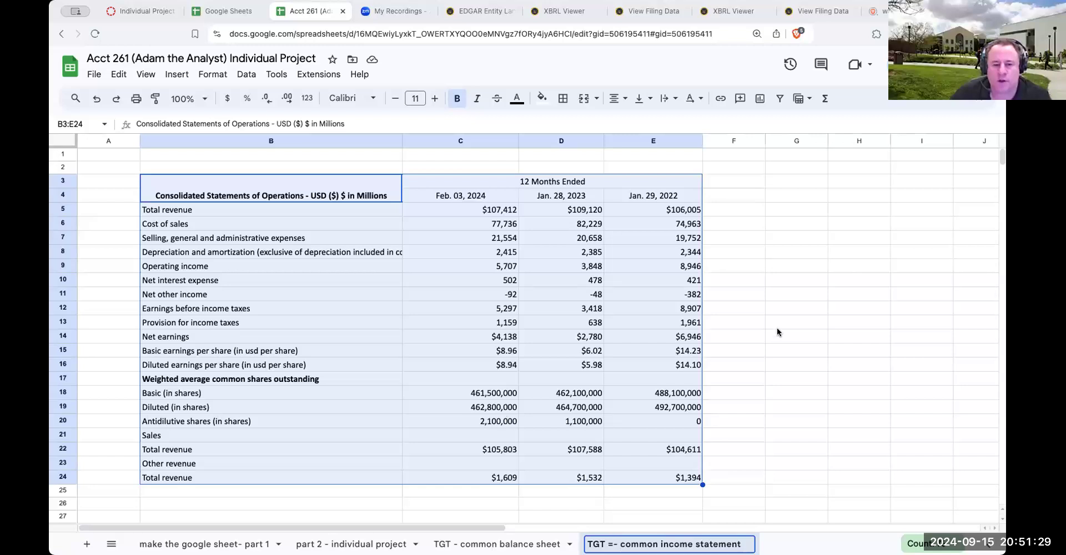
click(782, 299)
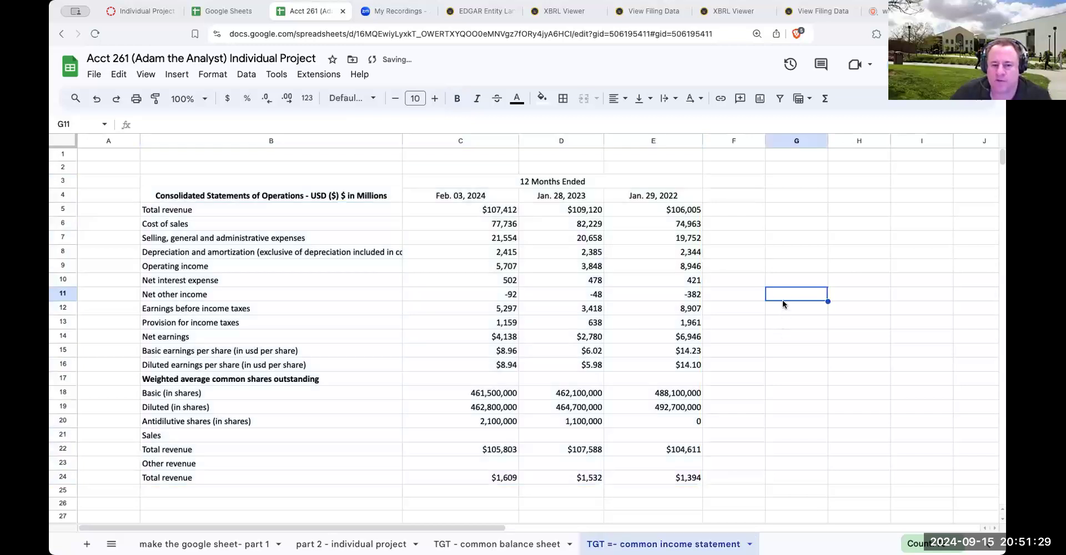
Widen column B of the TGT balance sheet beyond its title text and look over the full statement
click(492, 542)
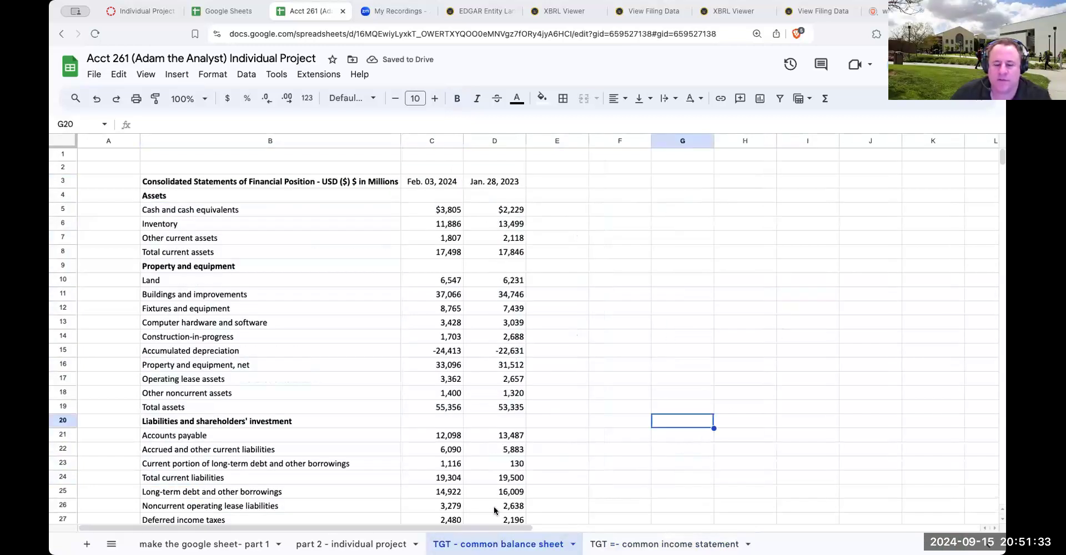
drag(401, 139, 438, 136)
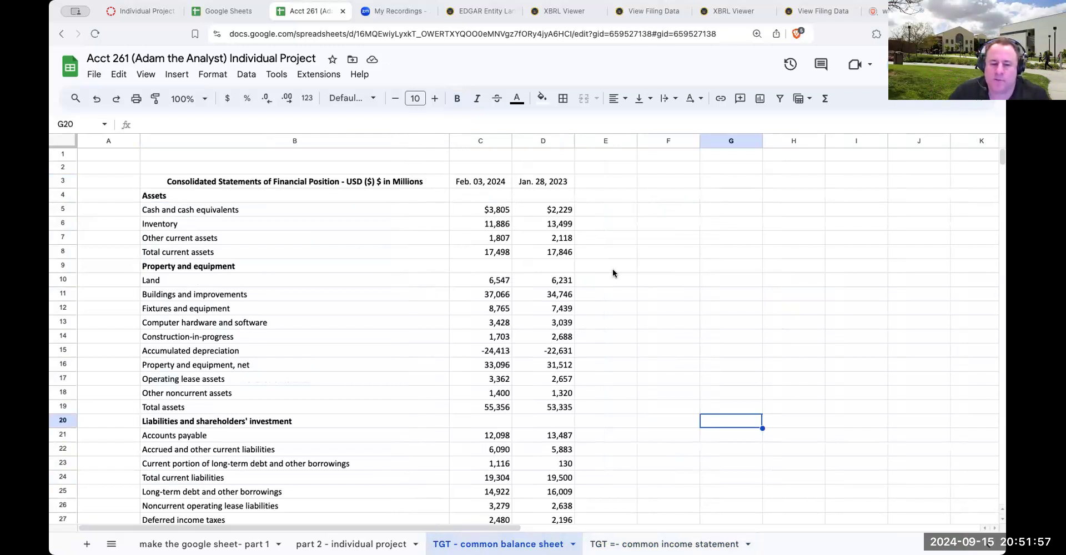
scroll(653, 302, down, 2)
scroll(652, 302, up, 2)
scroll(653, 302, down, 5)
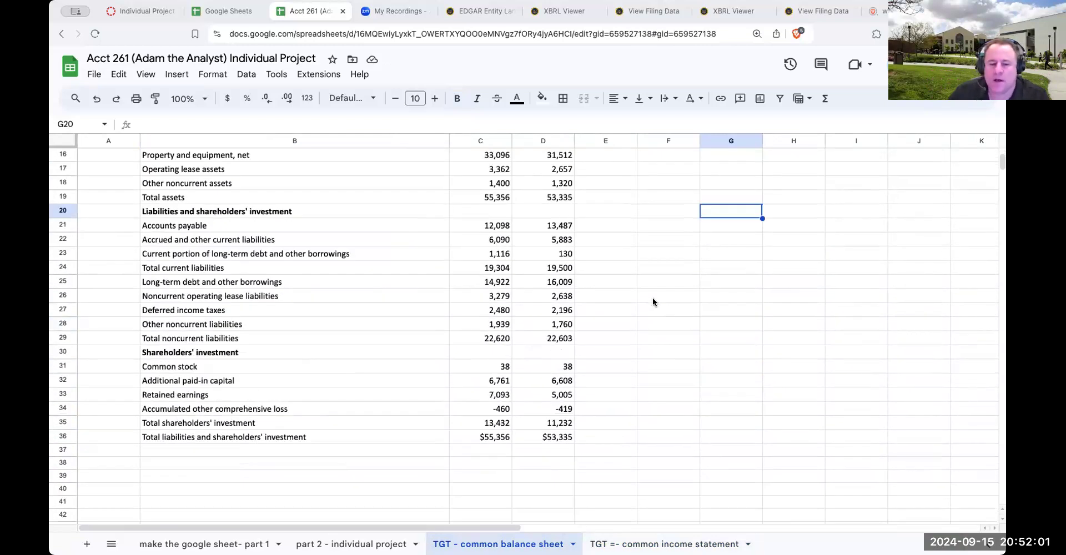
scroll(652, 298, up, 5)
Insert an empty column between the Feb. 03, 2024 and Jan. 28, 2023 figures of the balance sheet
click(541, 140)
right_click(541, 138)
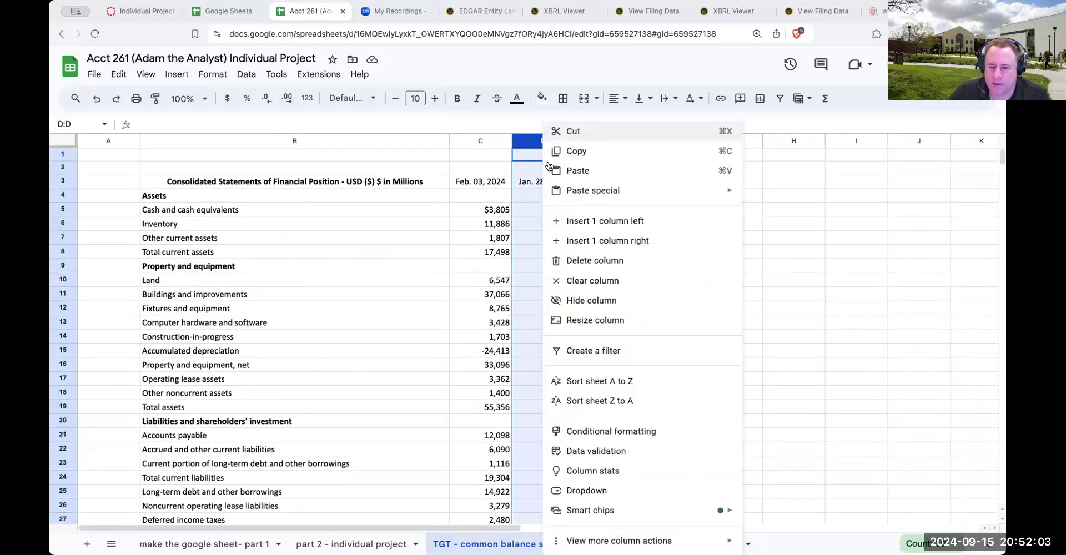
click(578, 217)
click(551, 210)
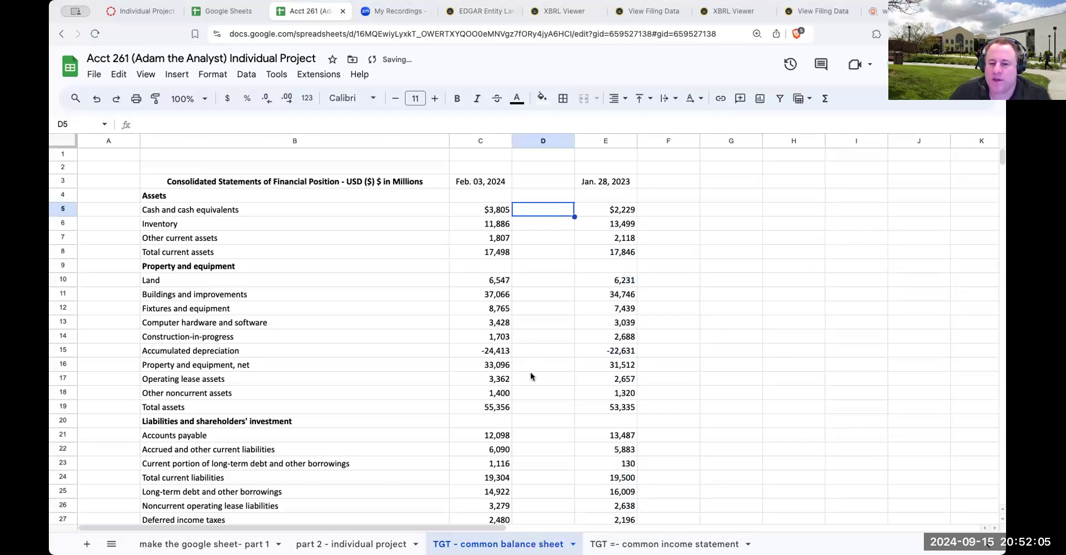
Enter a formula in D19 that divides total assets by itself, C19/C19
click(531, 406)
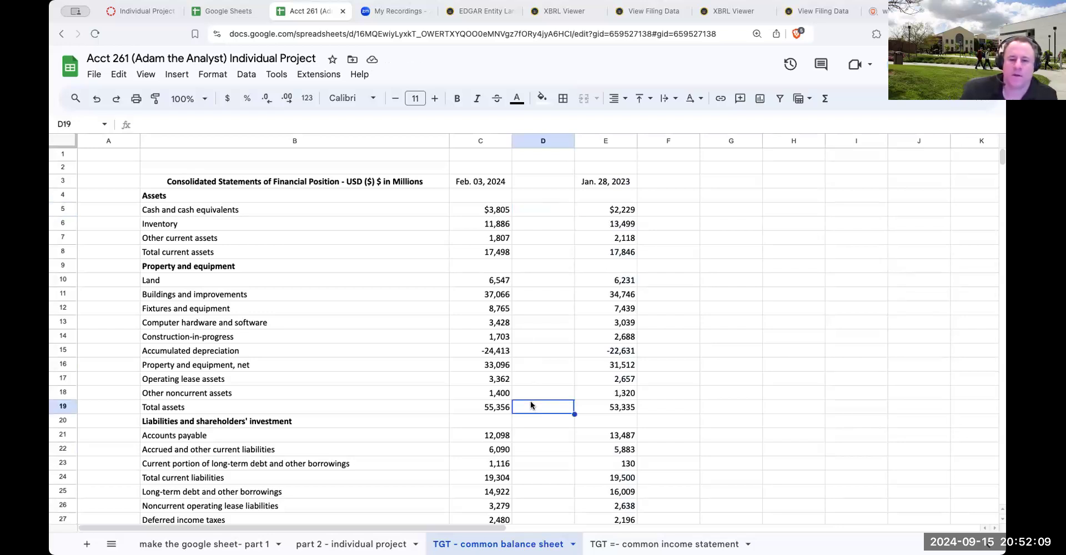
text(+C19/)
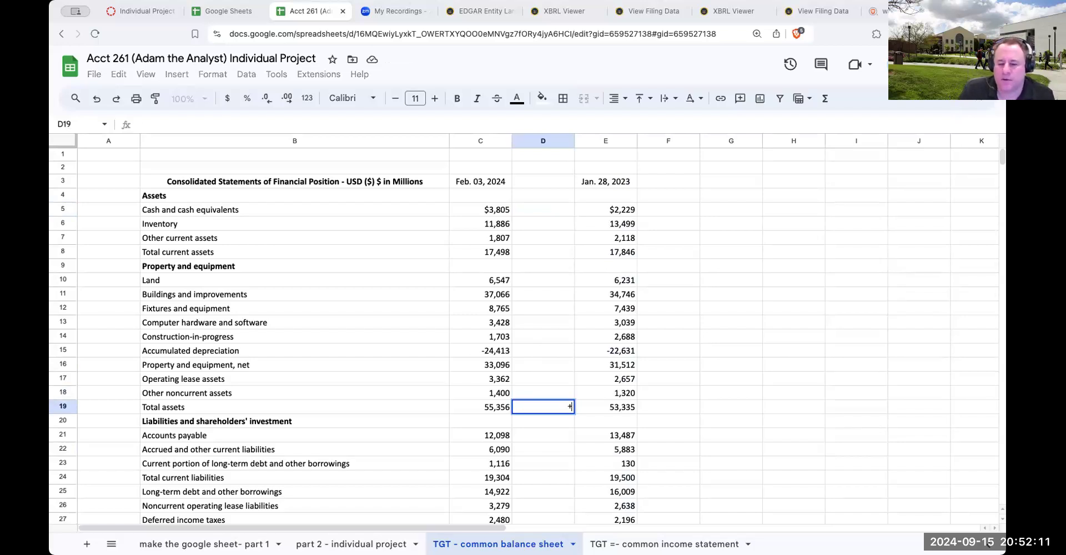
key(Left)
text(/)
key(Left)
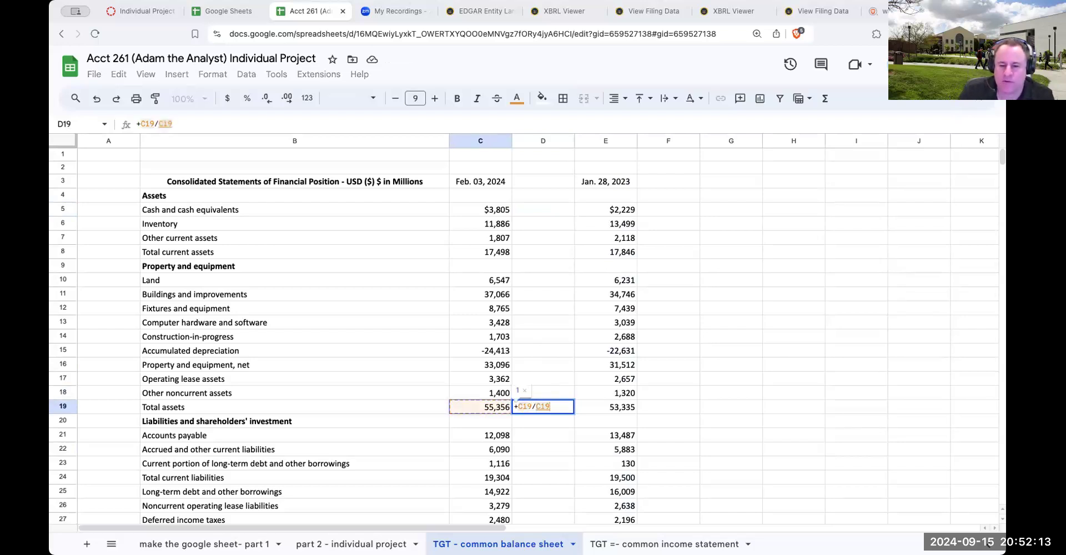
key(Return)
key(Up)
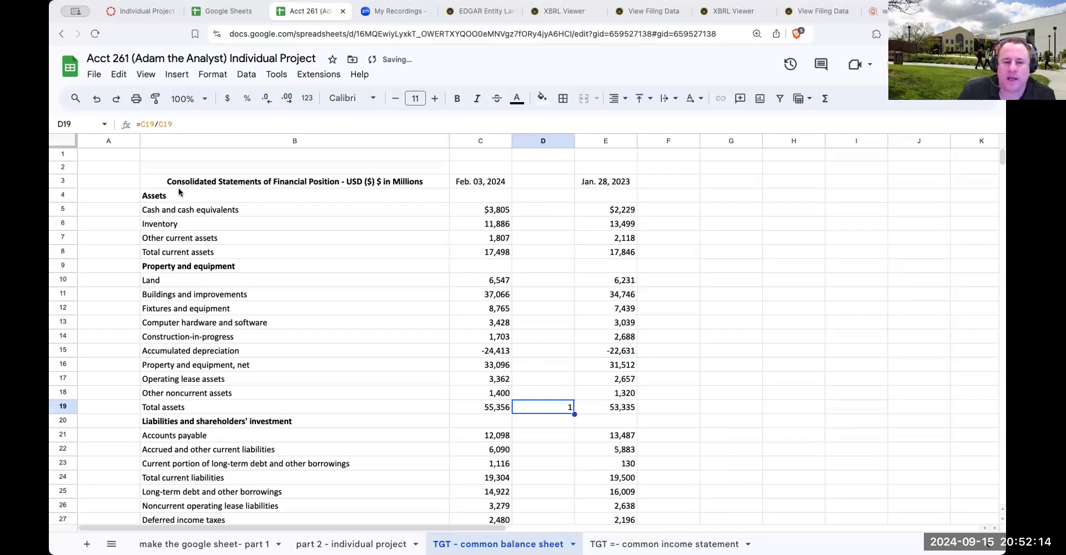
Make the denominator in D19 absolute, giving =C19/$C$19, and format the cell as a percentage
click(161, 124)
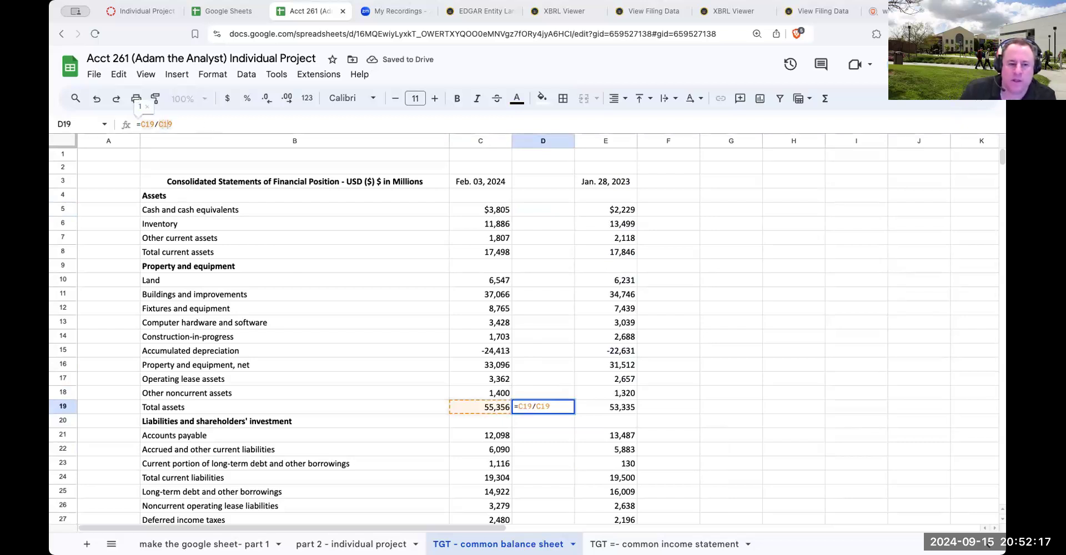
text($C)
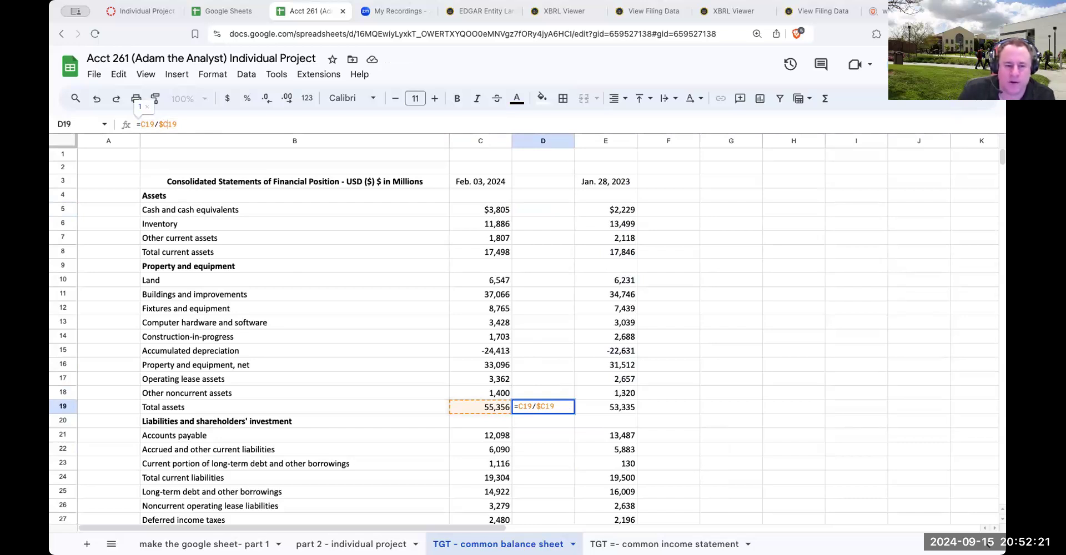
text($)
key(Return)
key(Up)
click(247, 98)
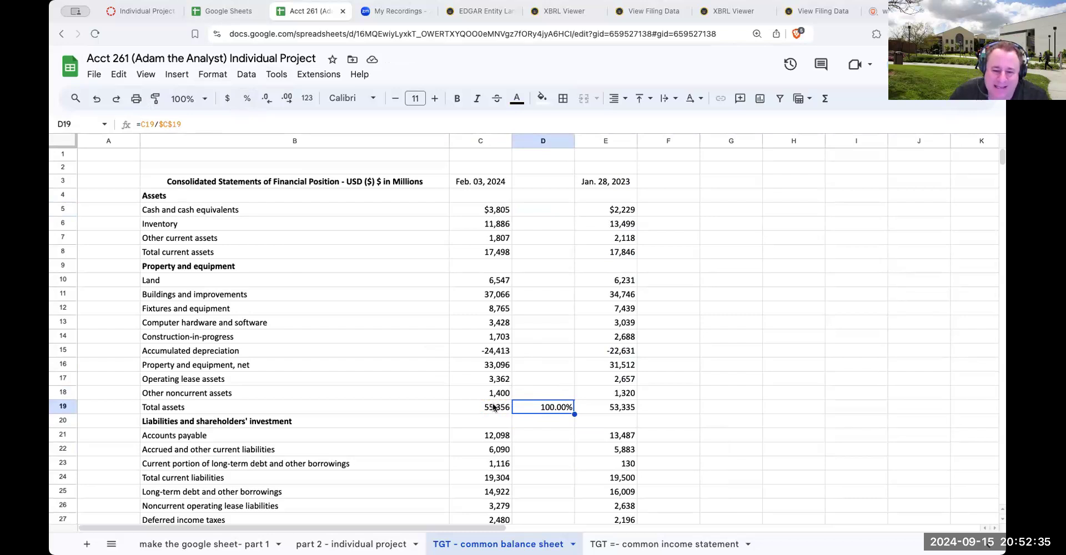
Check the total assets cells, then copy the D19 formula into the asset rows D5 to D8 and D10 to D18
click(493, 408)
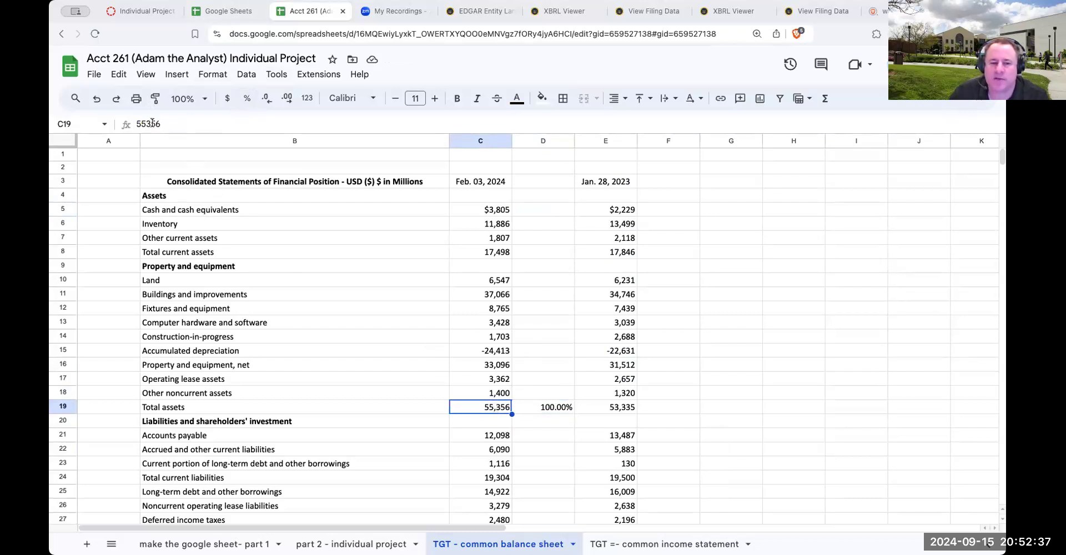
click(544, 419)
click(549, 404)
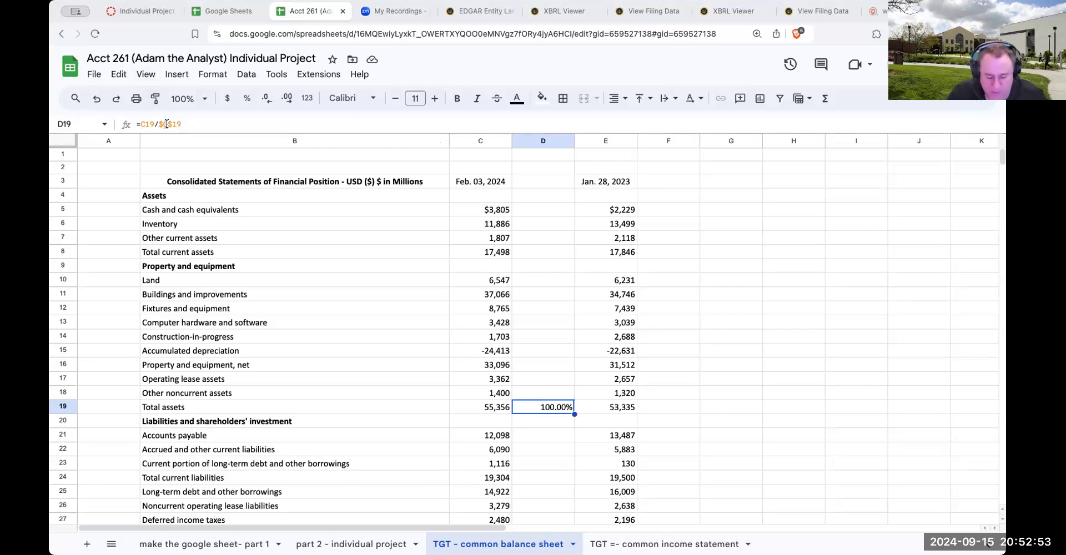
key(ctrl+c)
drag(534, 208, 545, 389)
key(ctrl+v)
key(ctrl+v)
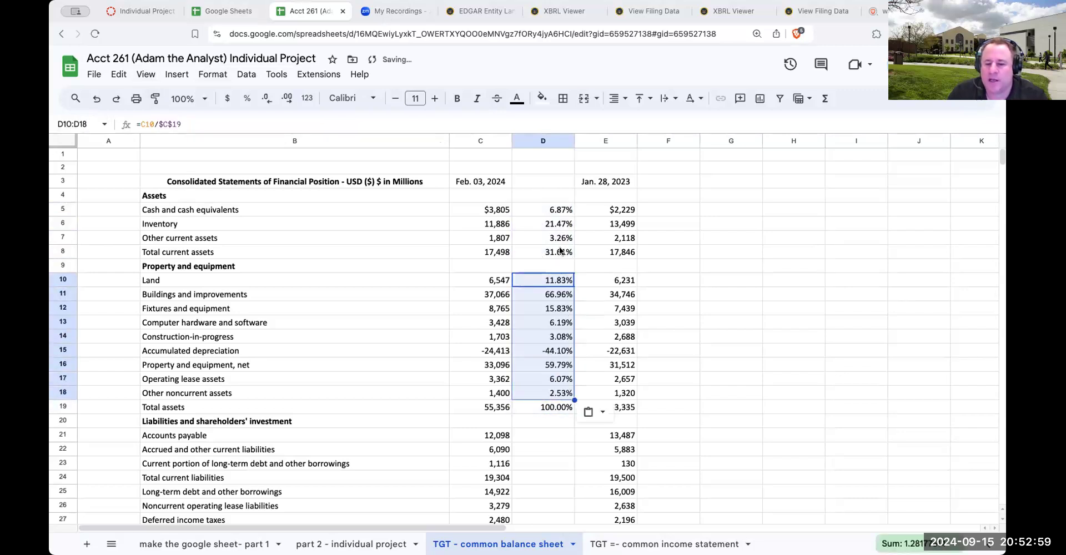
Check the D5 formula's references and copy the D18 formula into the liability and equity rows, D21 to D29 and D31 to D36
click(551, 209)
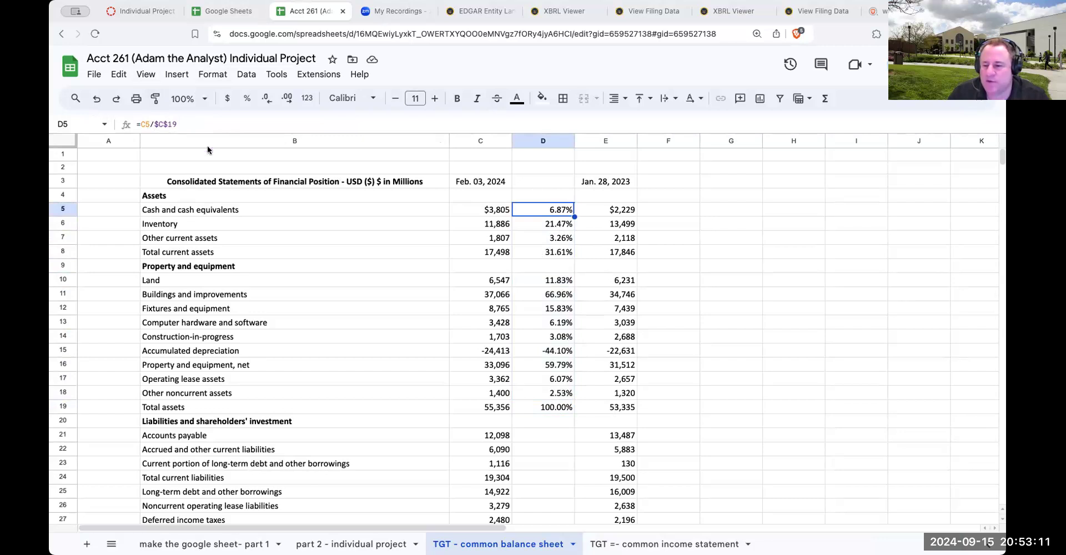
click(498, 407)
click(555, 394)
key(ctrl+c)
scroll(555, 322, down, 4)
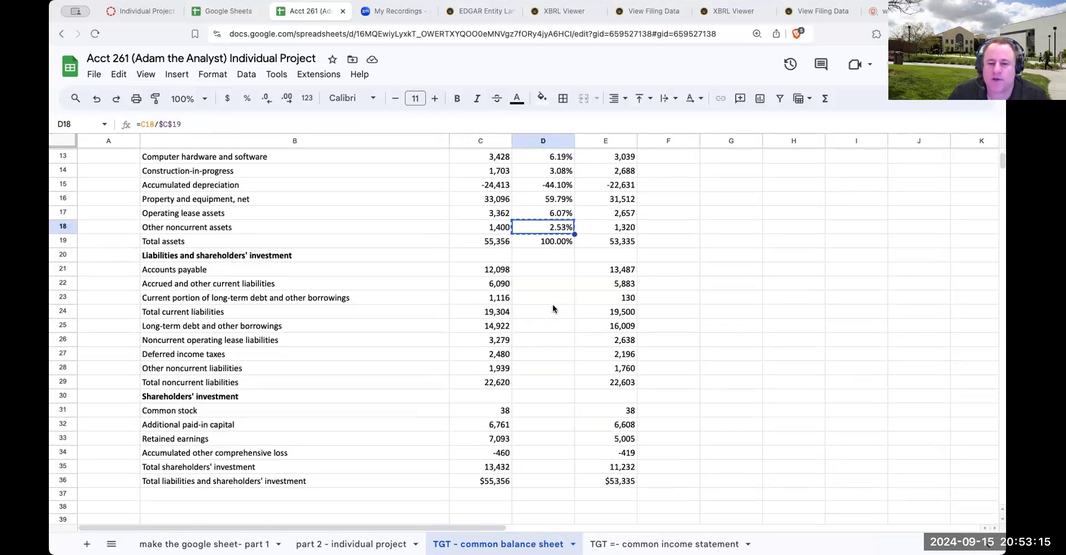
drag(544, 269, 537, 478)
key(ctrl+v)
key(ctrl+v)
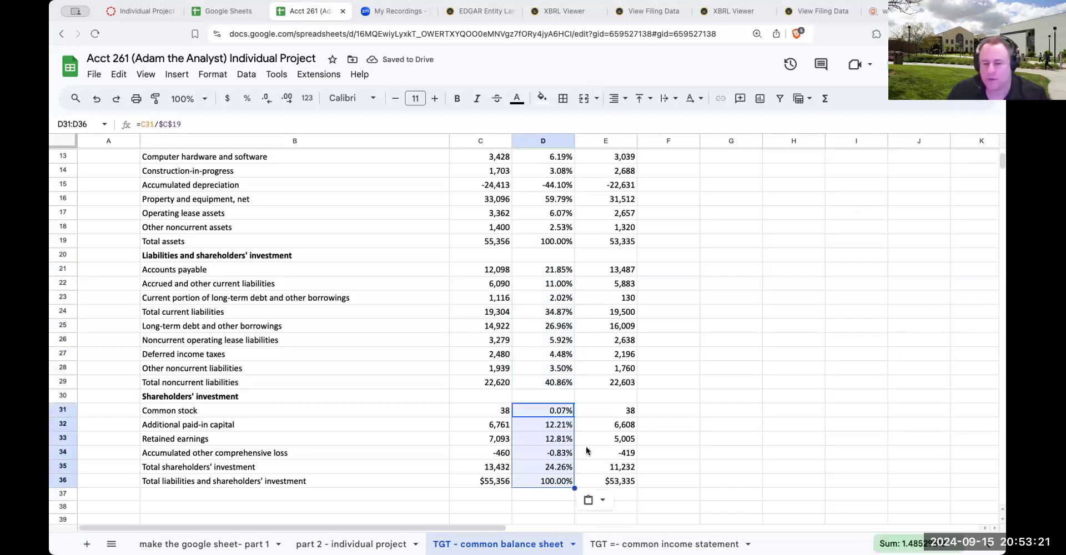
scroll(686, 378, up, 4)
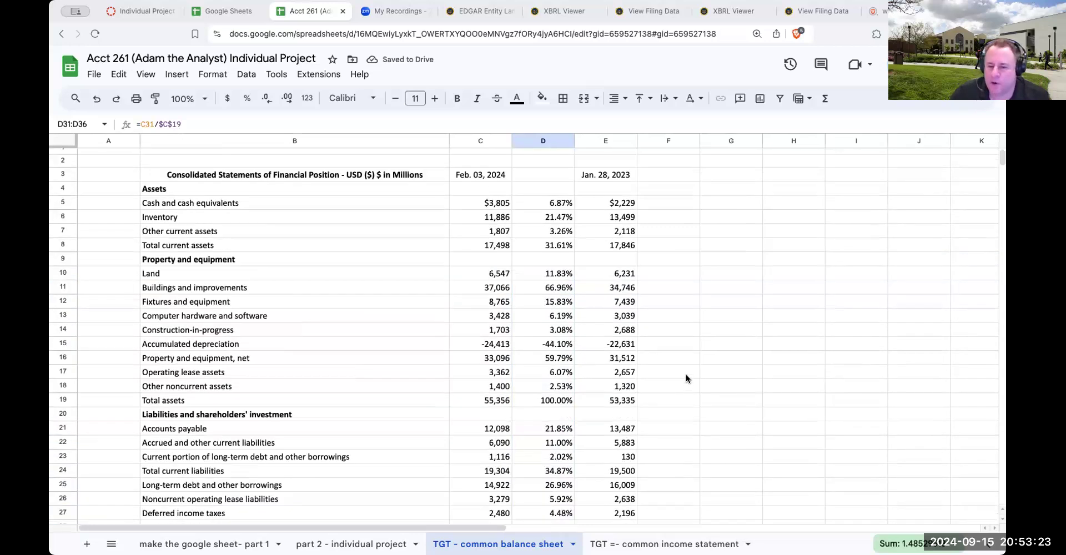
click(670, 207)
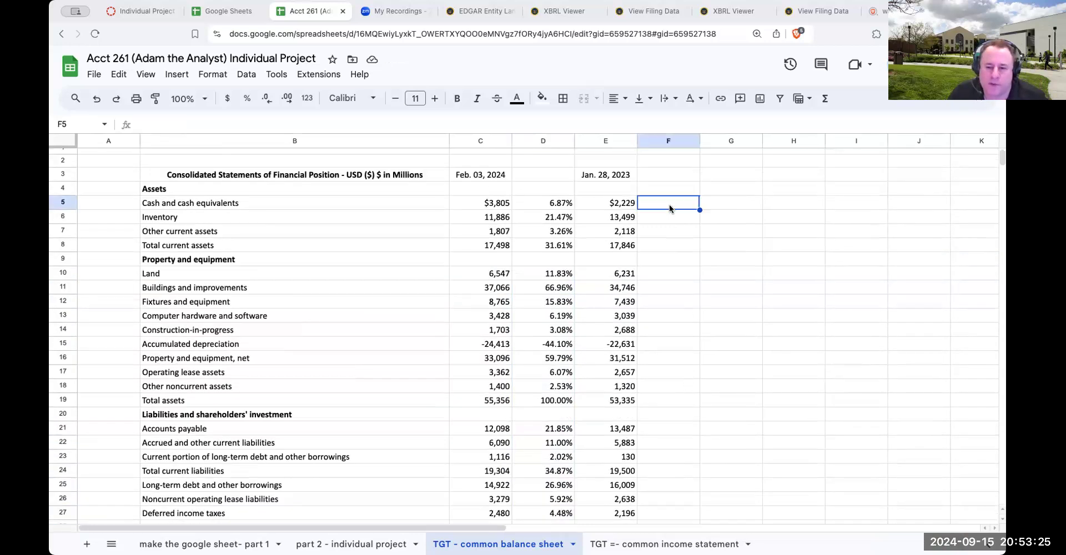
click(663, 175)
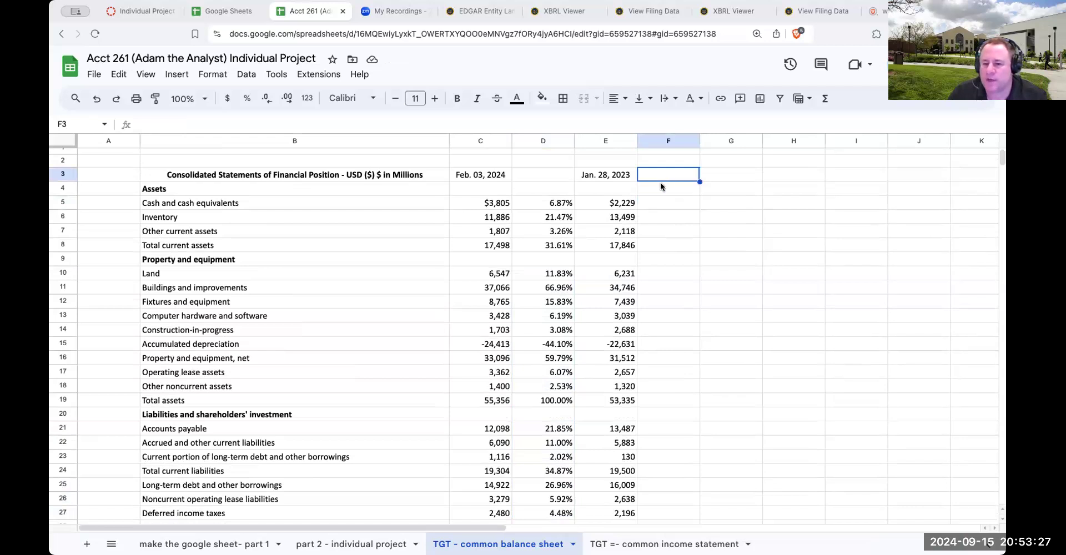
click(657, 214)
click(665, 201)
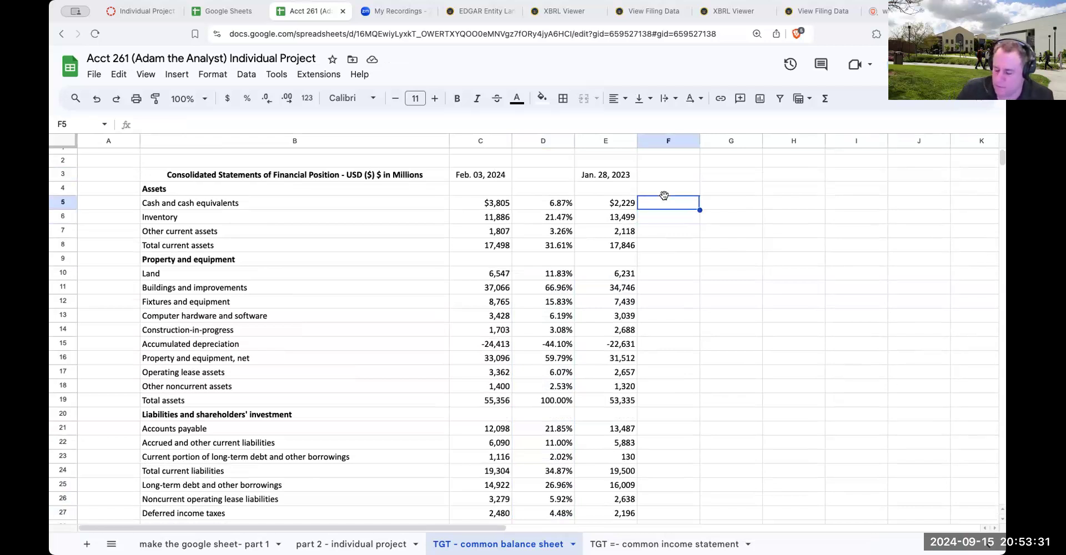
text(+)
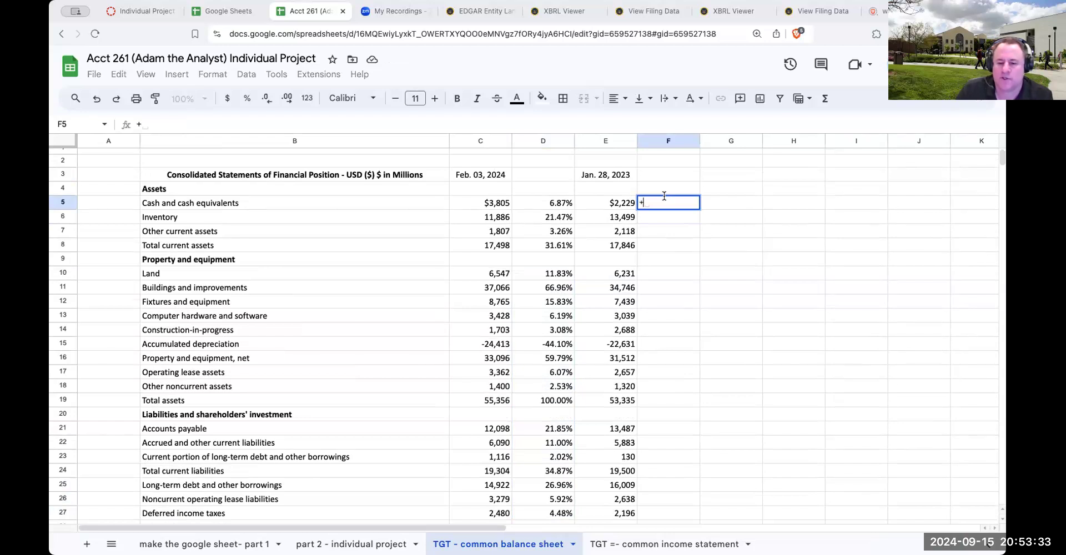
key(Escape)
Enter a formula in F19 that divides the Jan. 28, 2023 total assets by itself, E19/E19
key(Down)
key(Down)
key(Down)
key(Down)
key(Down)
key(Down)
key(Down)
key(Down)
key(Down)
key(Down)
key(Down)
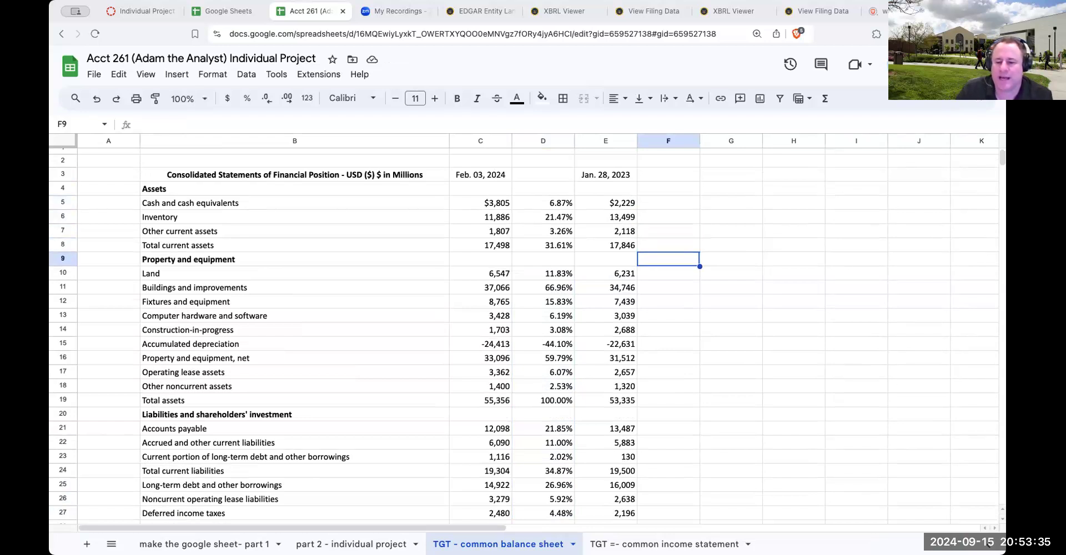
key(Down)
key(Down)
key(Down)
text(+)
key(Left)
text(/)
key(Left)
key(Return)
key(Up)
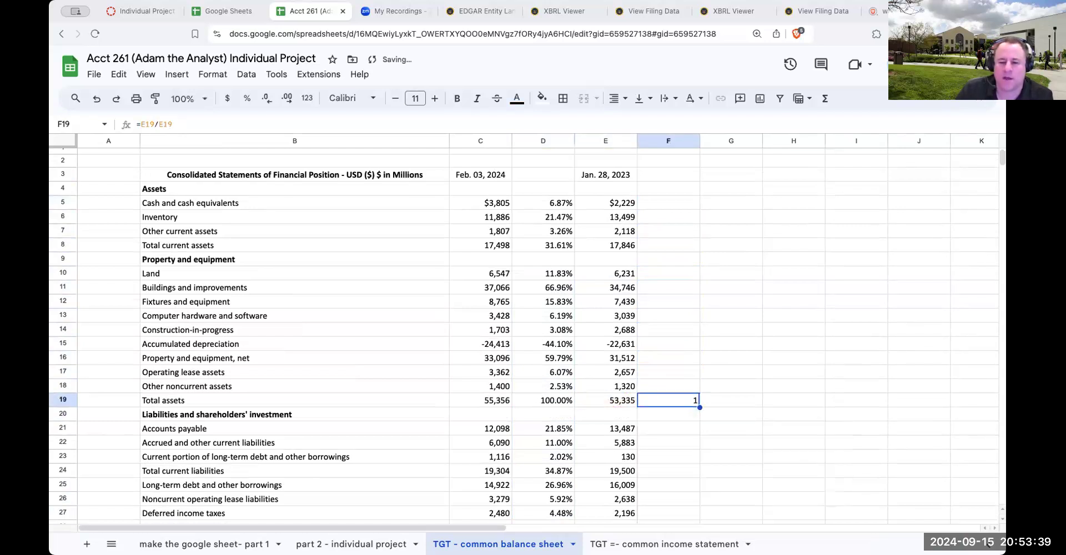
Anchor the denominator in F19 to give =E19/$E$19, format the cell as a percentage and copy it
click(161, 124)
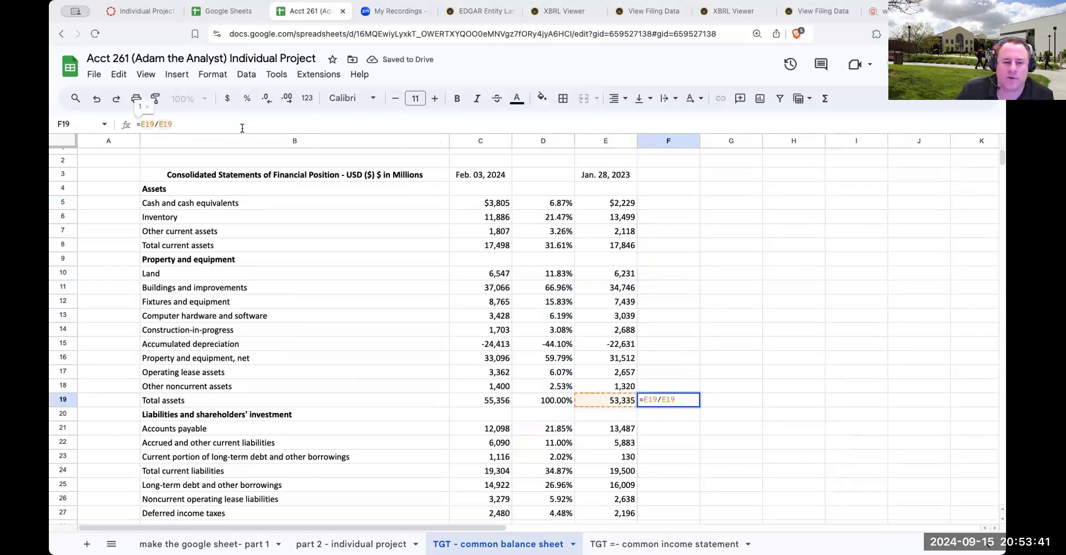
text($E$)
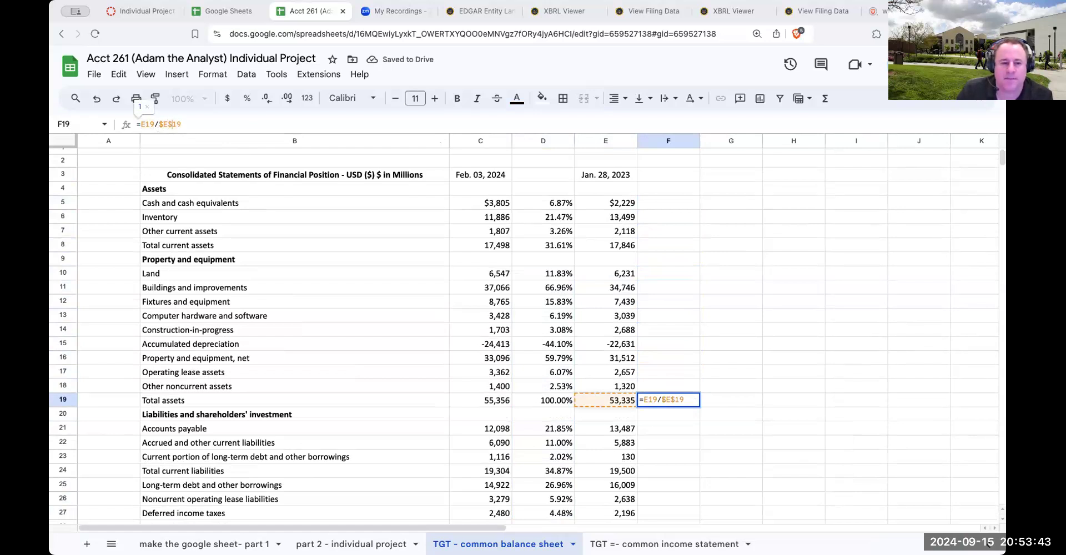
key(Return)
click(247, 99)
key(ctrl+c)
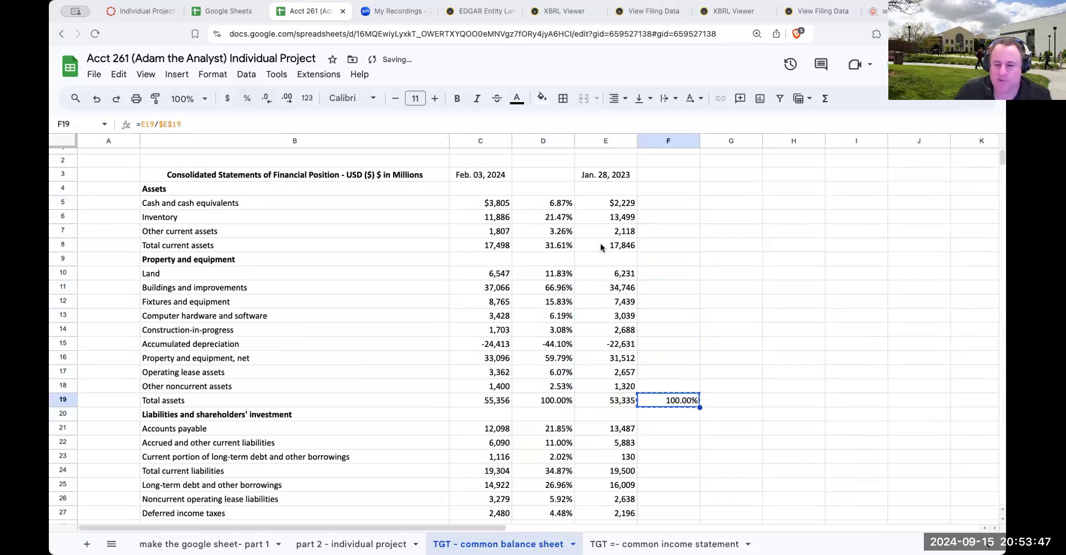
Paste the copied F19 percentage formula into the Jan. 28, 2023 asset rows, F10 to F18 and F5 to F8
drag(668, 274, 672, 385)
key(ctrl+v)
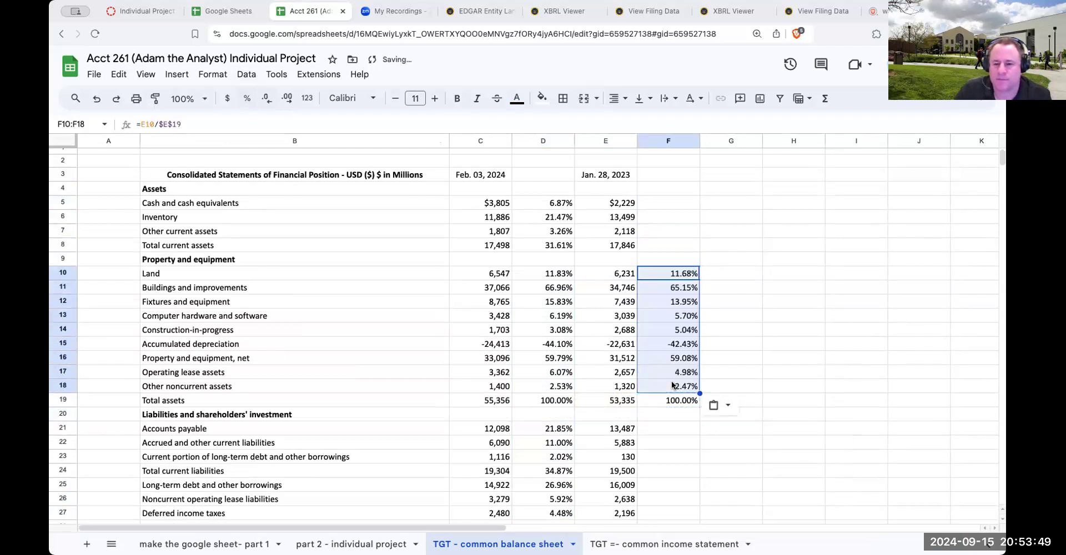
drag(654, 205, 657, 246)
key(ctrl+v)
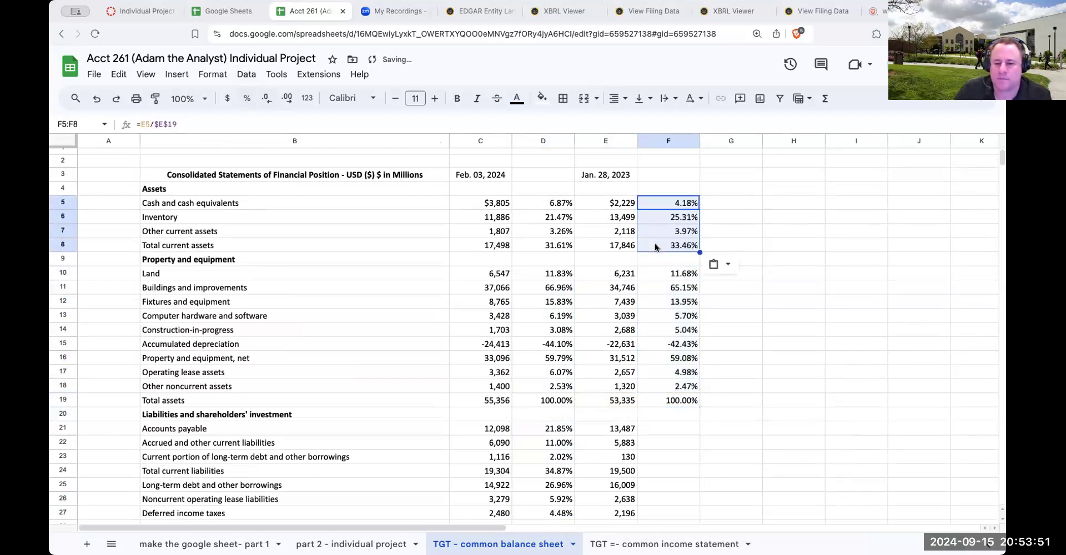
Paste the same percentage formula into the liability and equity rows, F21 to F29 and F31 to F36
scroll(661, 356, down, 3)
drag(661, 356, 662, 463)
key(ctrl+v)
scroll(665, 406, down, 3)
drag(664, 390, 658, 461)
key(ctrl+v)
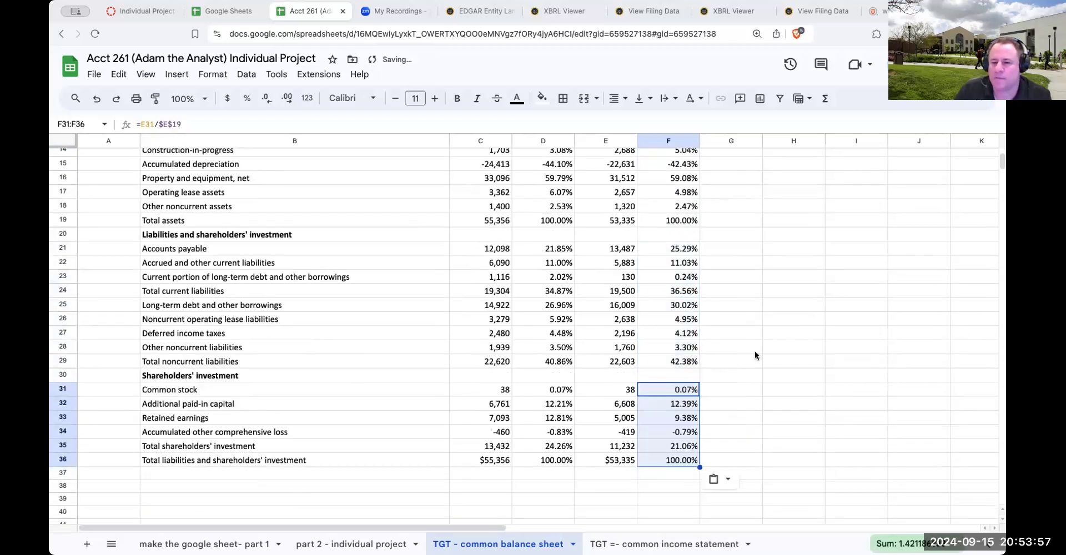
Head the percentage columns by copying the date Feb. 03, 2024 into D3 and Jan. 28, 2023 into F3
scroll(754, 351, up, 5)
click(488, 172)
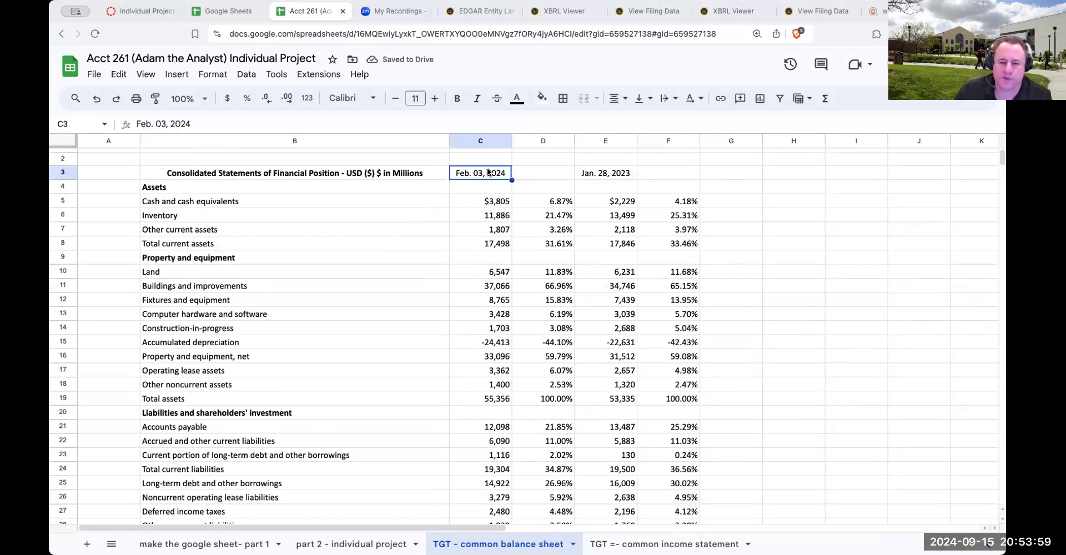
key(ctrl+c)
key(Right)
key(ctrl+v)
key(Right)
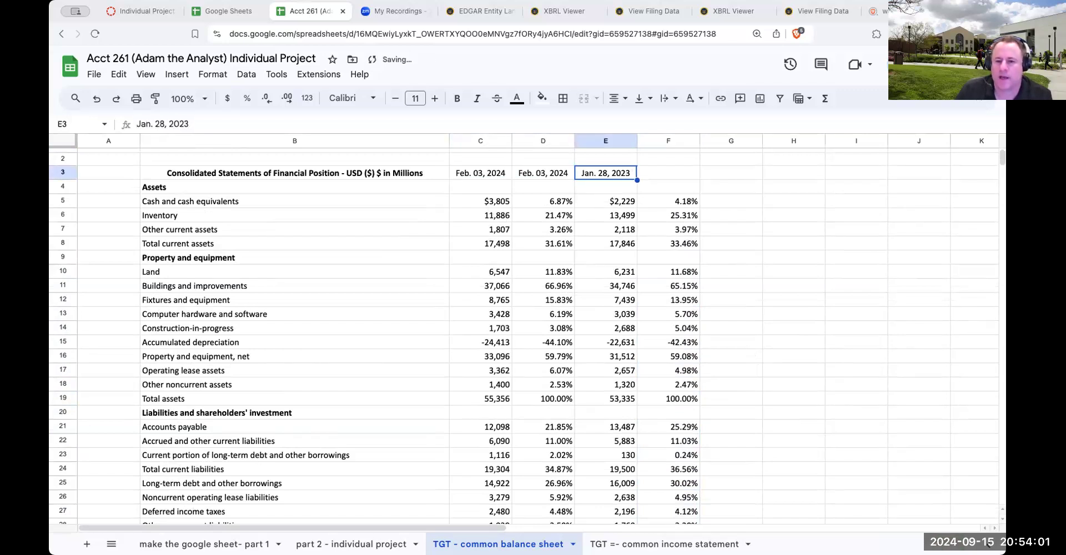
key(Right)
key(ctrl+v)
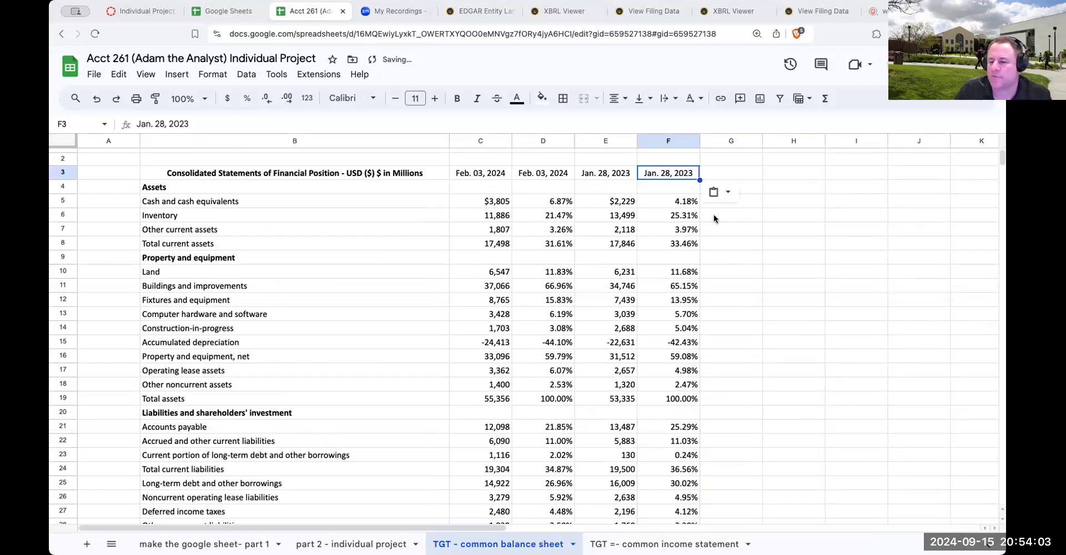
click(749, 174)
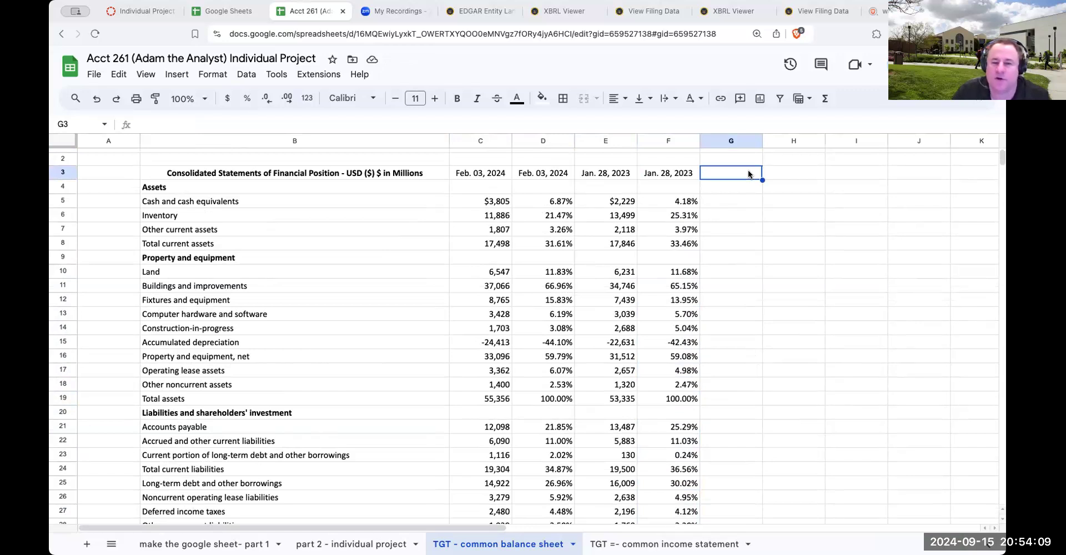
On Target's EDGAR page, list all 10-Ks and 10-Qs and open the filing detail of the 10-K filed 2023-03-08
click(473, 10)
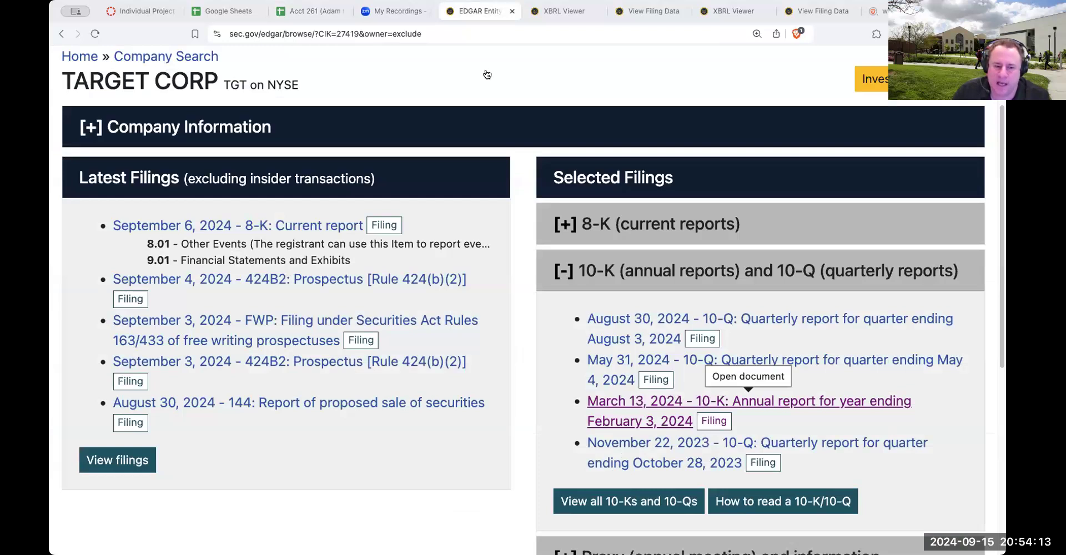
click(672, 503)
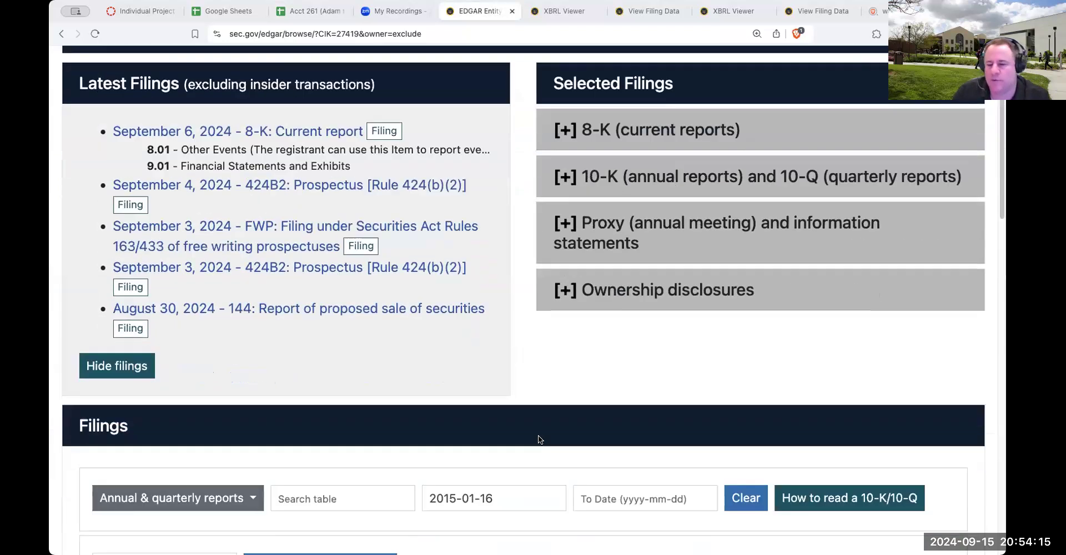
scroll(88, 383, down, 1)
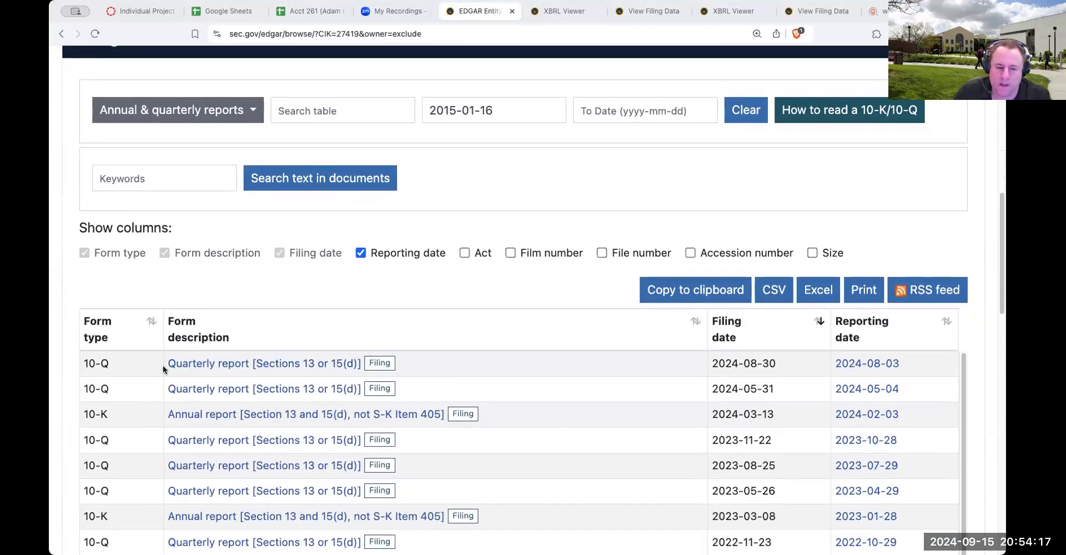
scroll(189, 455, down, 1)
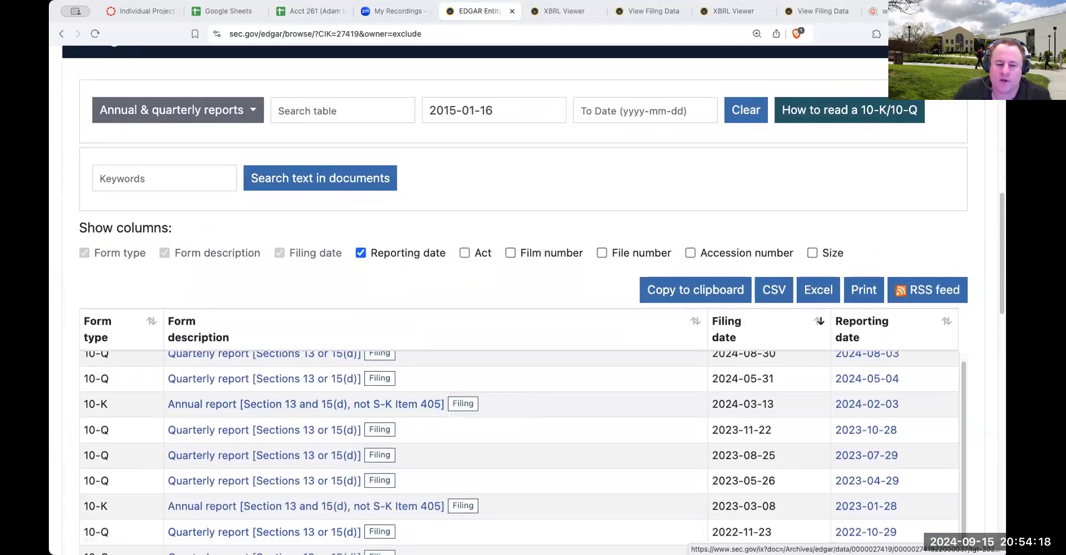
click(216, 507)
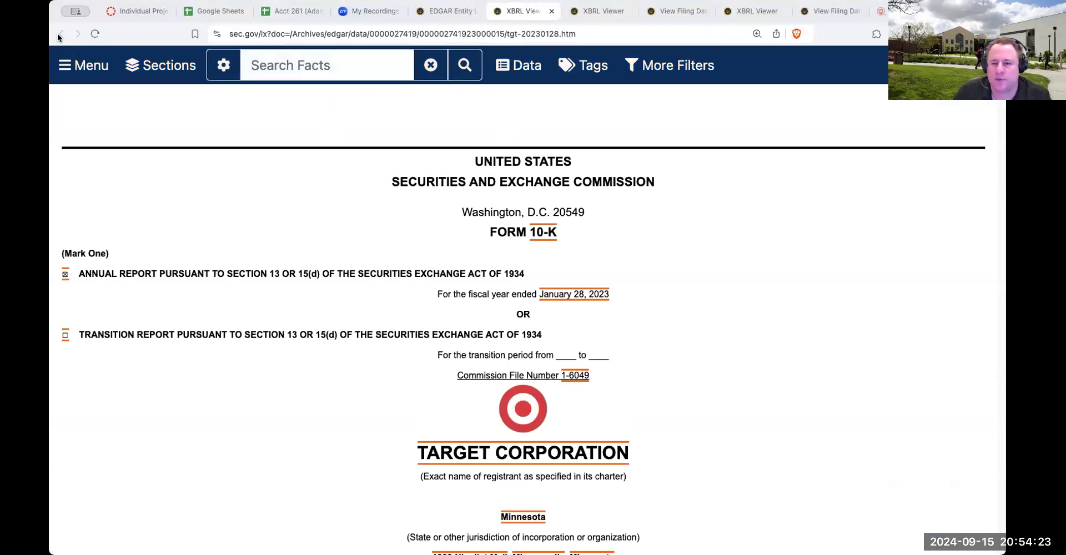
click(447, 13)
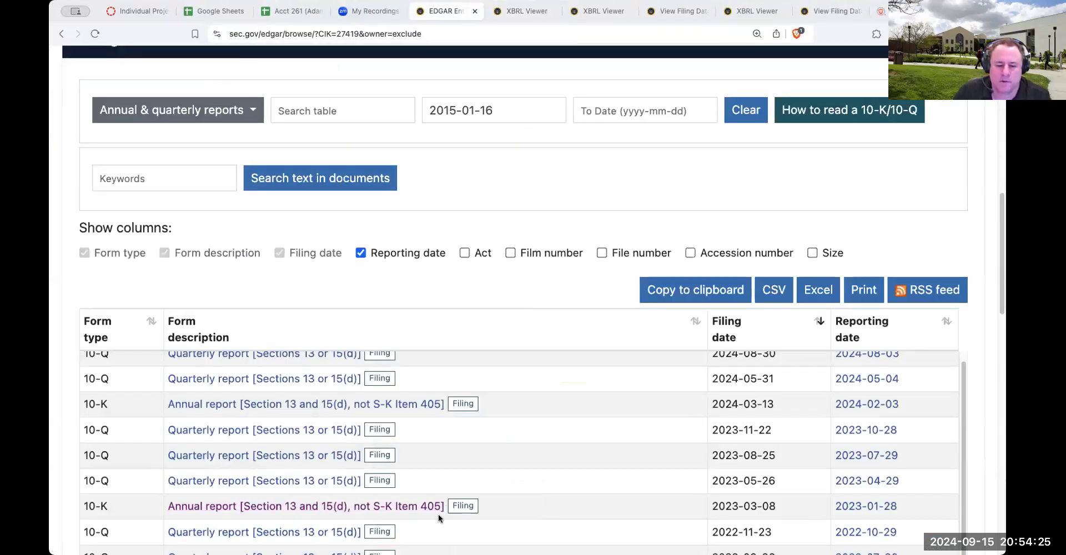
click(462, 505)
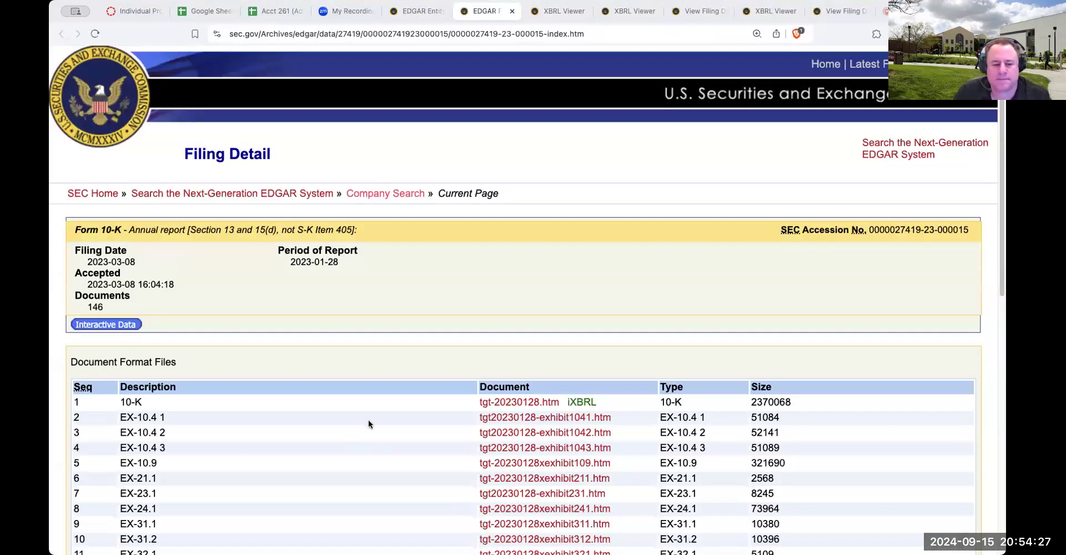
Open the filing's 10-K document tgt-20230128.htm, skim its opening pages and return to the filing detail
click(512, 403)
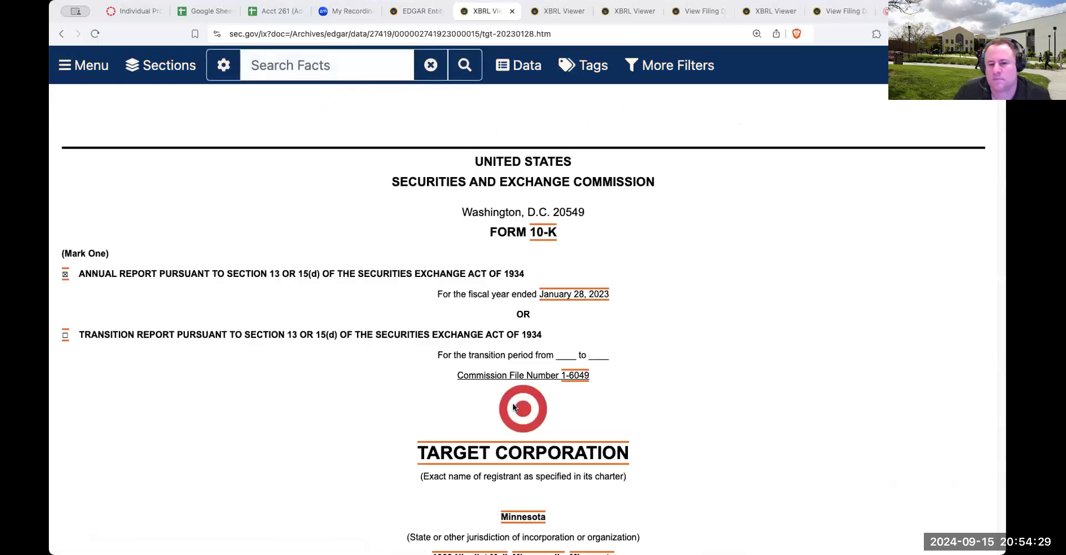
scroll(512, 403, down, 10)
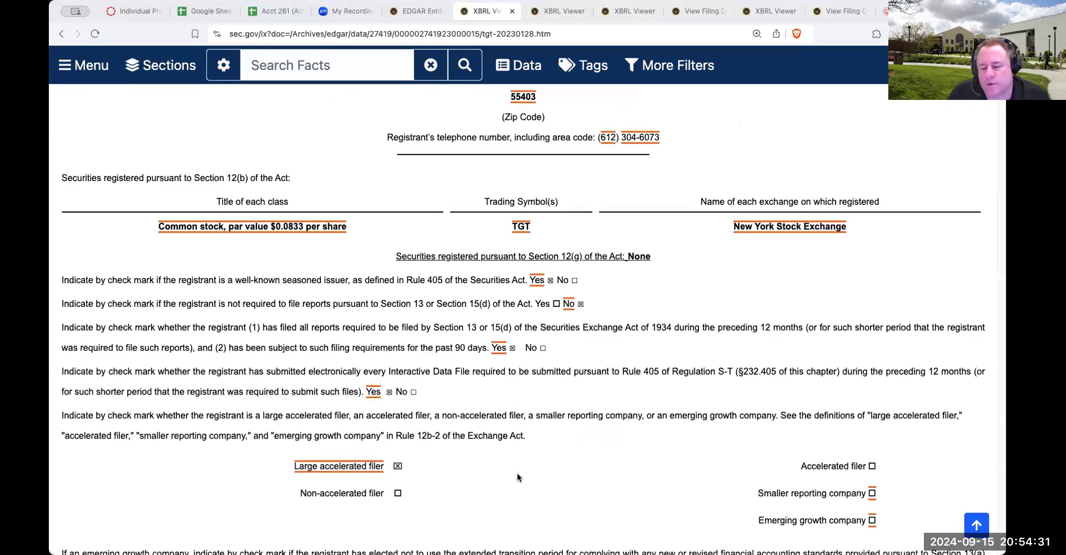
scroll(517, 474, down, 10)
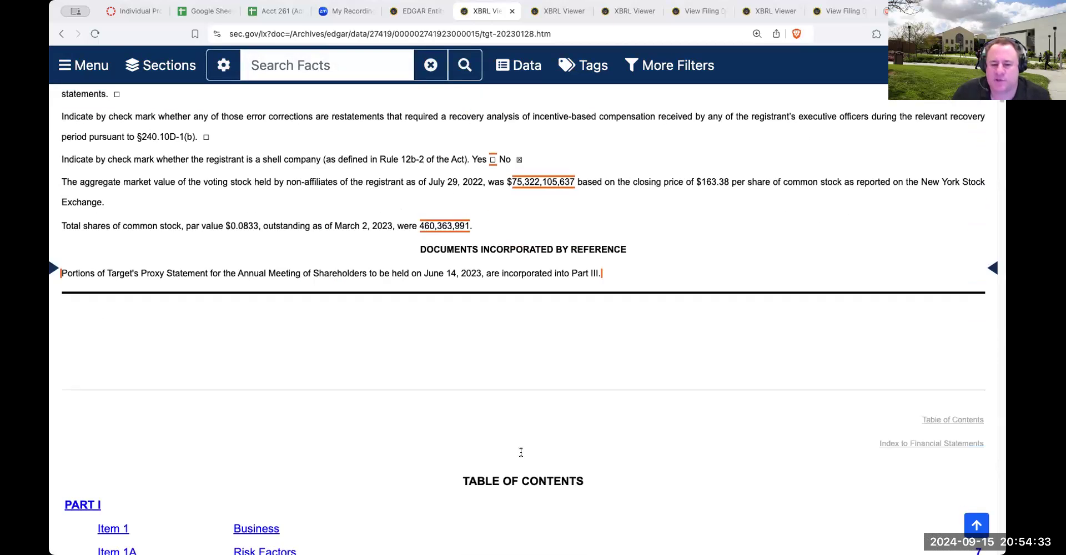
scroll(500, 427, up, 10)
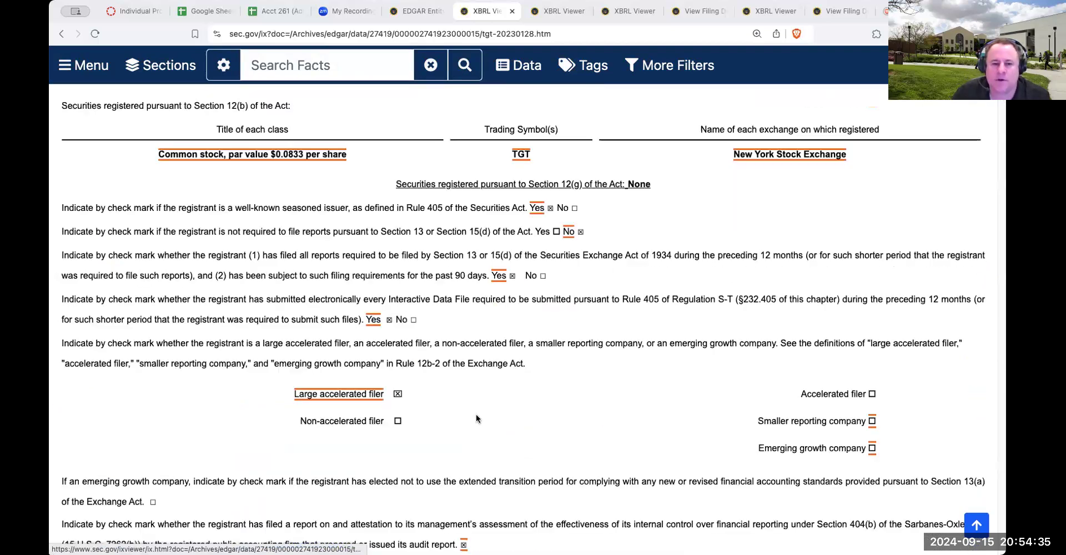
scroll(475, 415, up, 10)
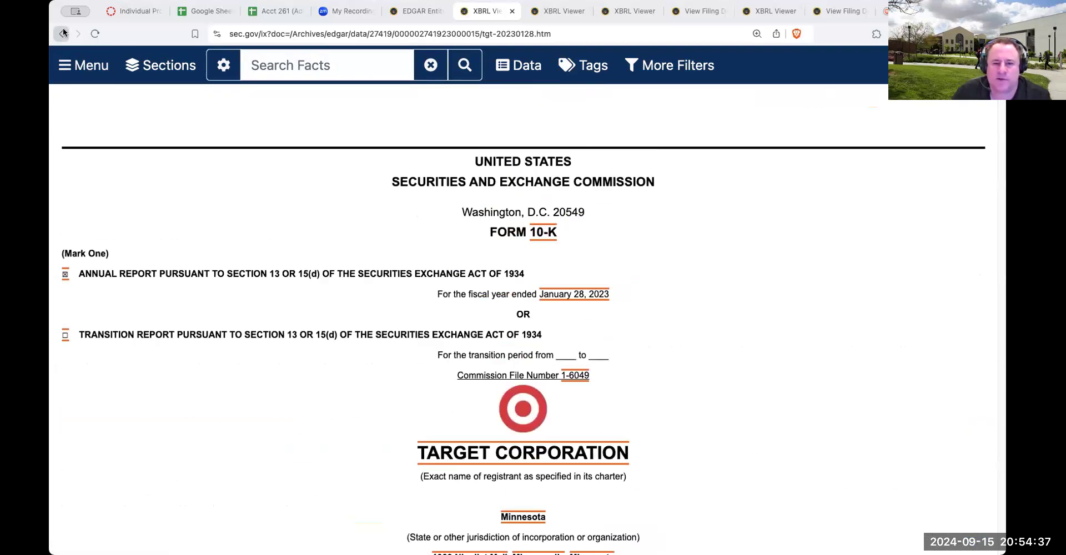
click(61, 33)
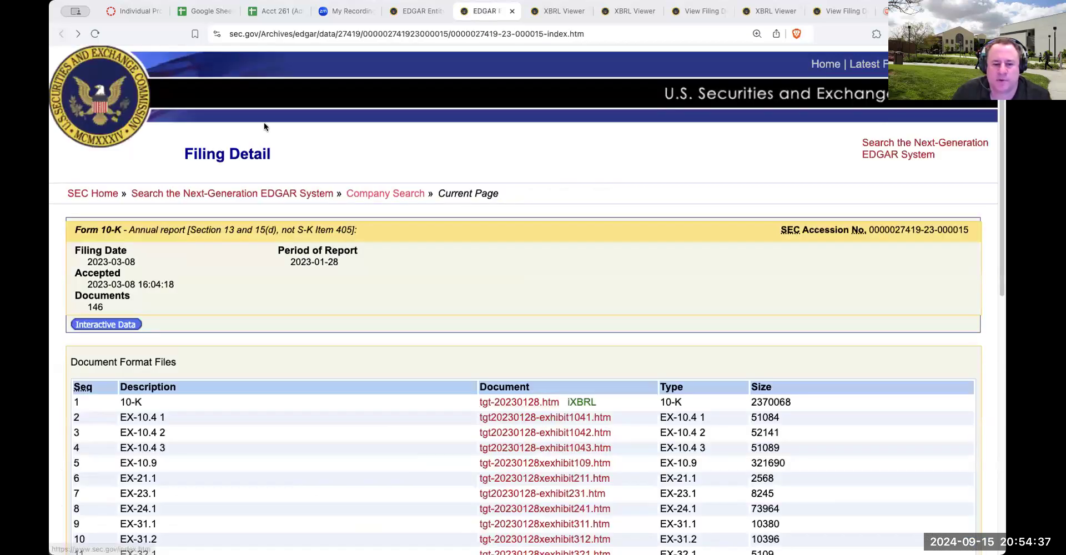
View the filing's interactive data and open its Excel document, the Financial_Report workbook
click(103, 323)
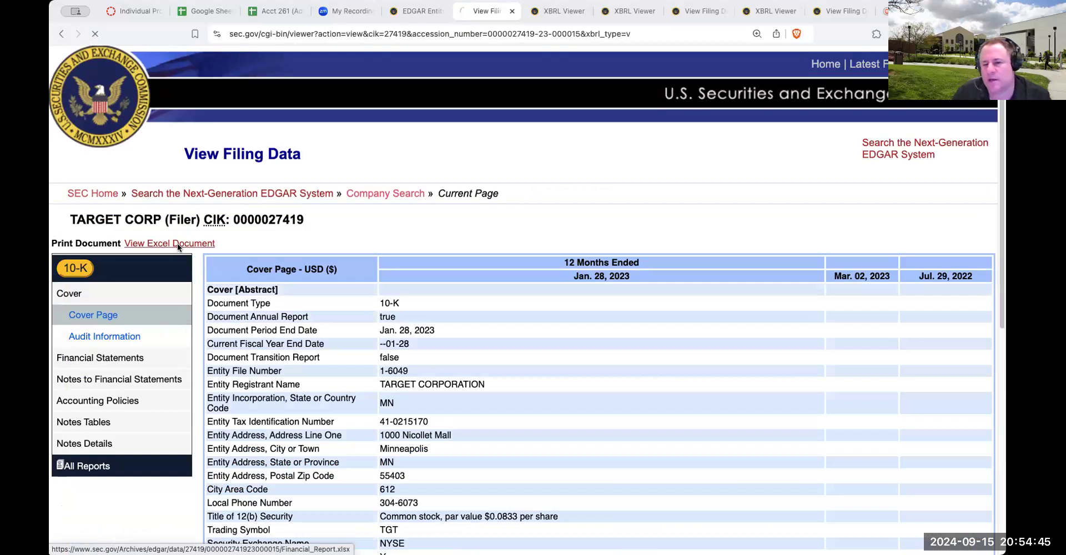
click(178, 244)
click(720, 386)
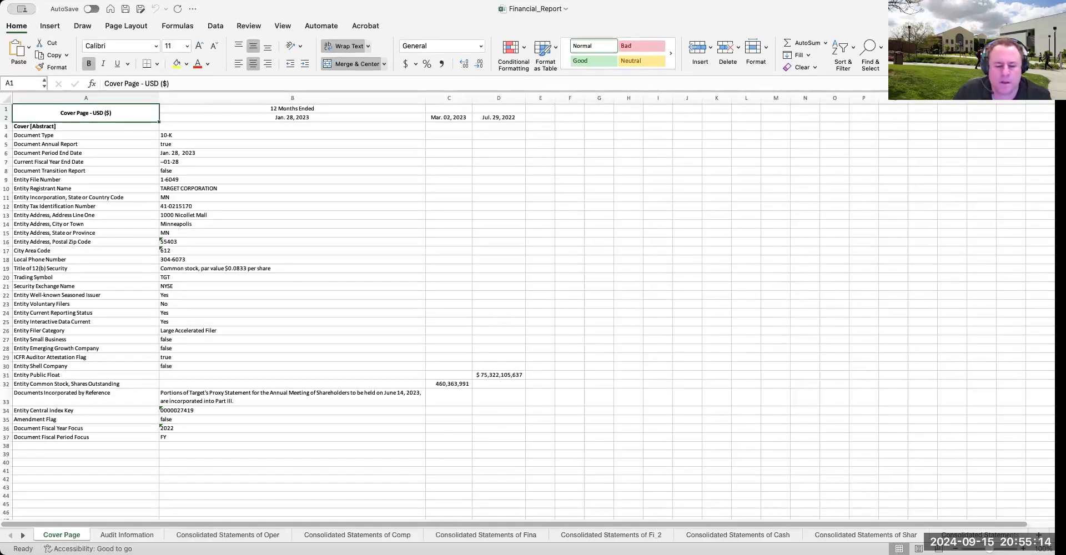
In the Financial_Report workbook, find the Consolidated Statements of Financial Position sheet and copy the whole statement, A1 to C34
click(233, 538)
click(355, 538)
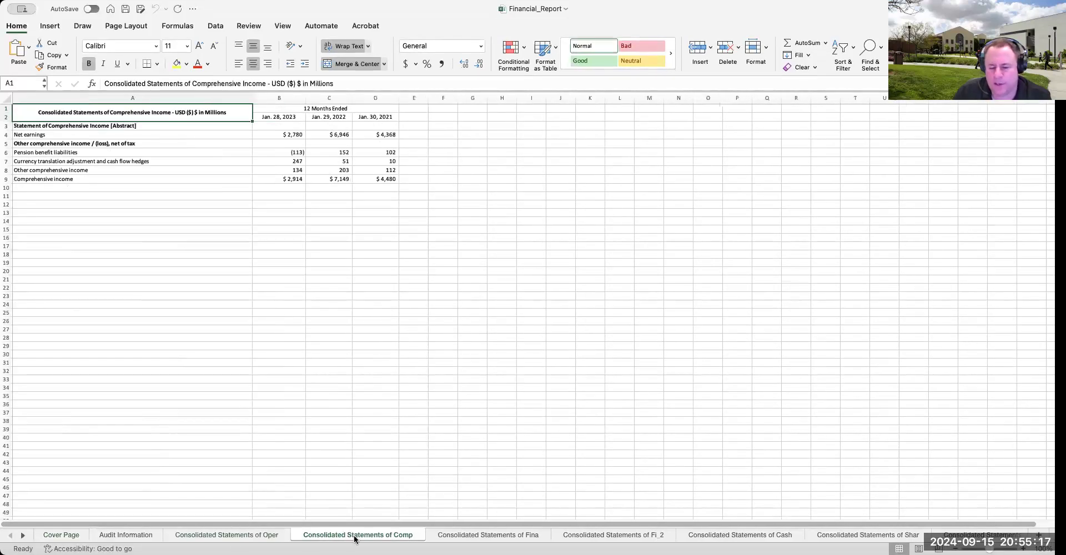
click(490, 536)
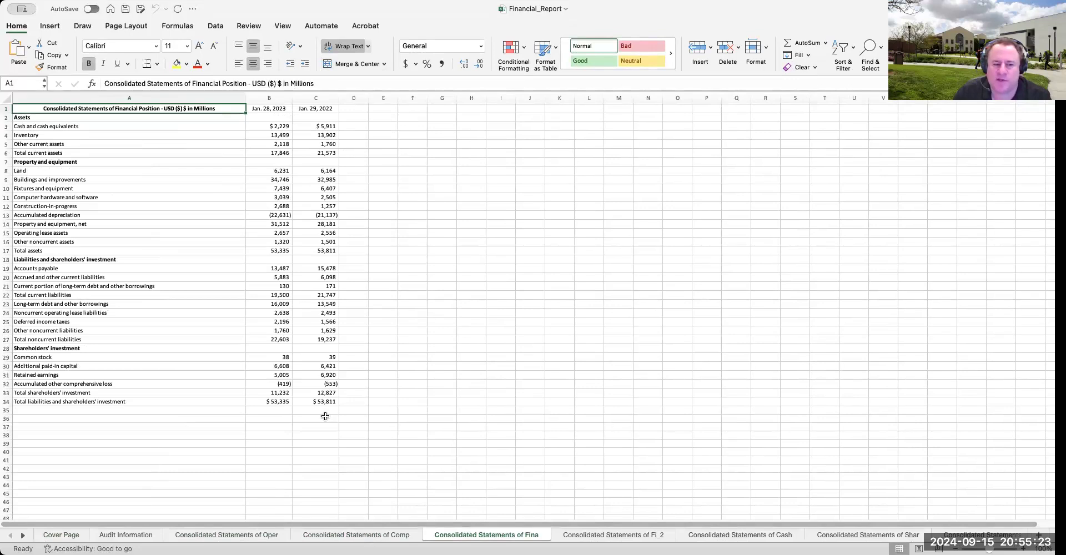
click(103, 153)
drag(88, 109, 314, 403)
key(super+c)
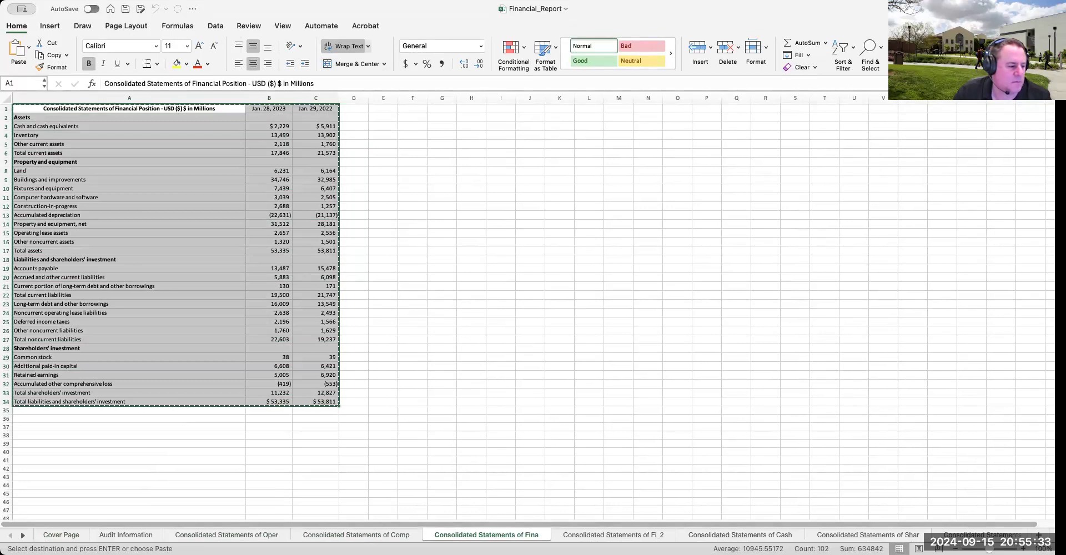
Switch back to the Acct 261 Google Sheet and paste the copied statement at H3 of the common balance sheet
key(super+Tab)
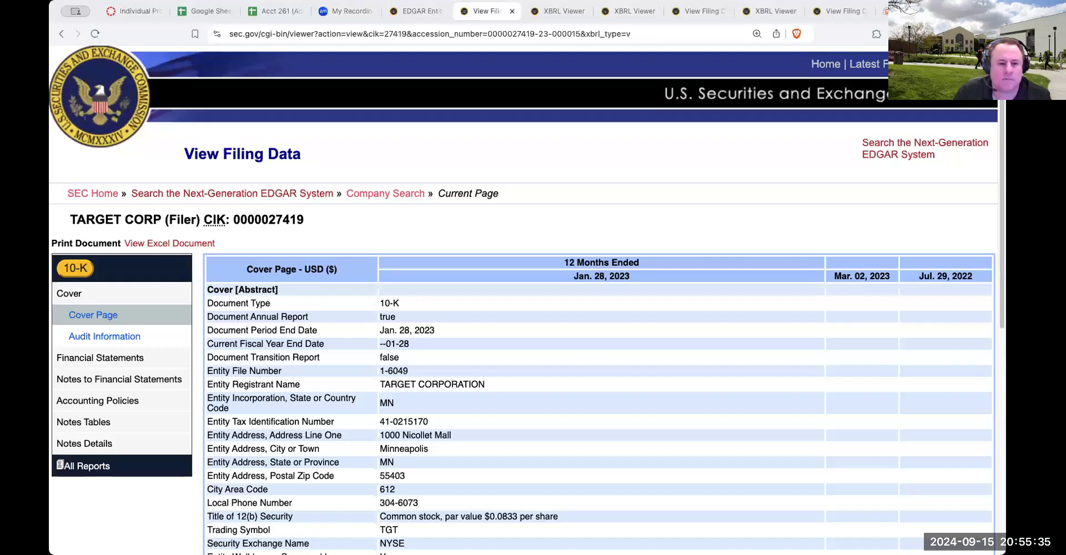
click(263, 14)
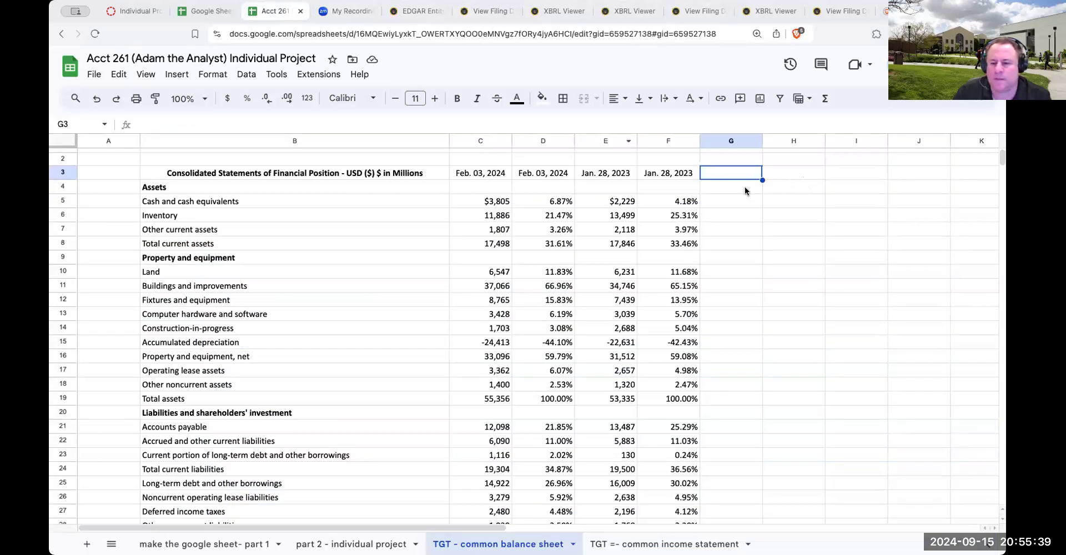
click(778, 175)
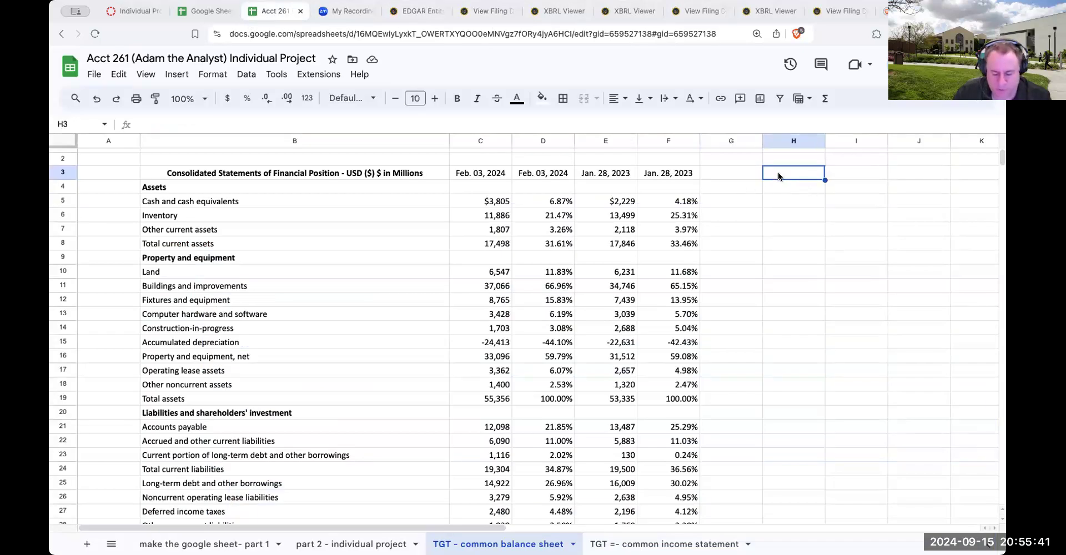
key(super+v)
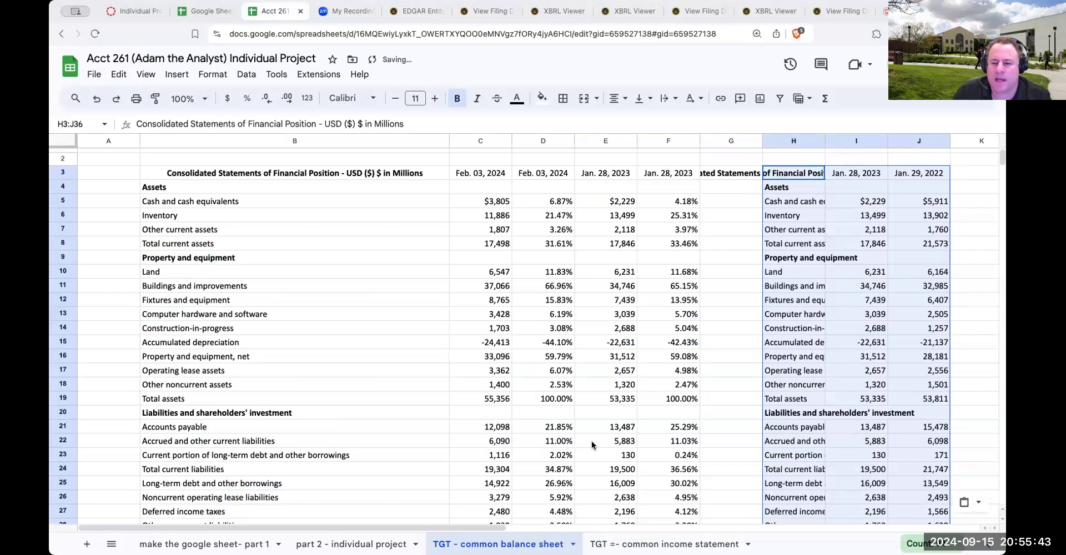
Compare the pasted Jan. 28, 2023 figures in column I with those in column E, including cash and total current assets
scroll(561, 436, down, 3)
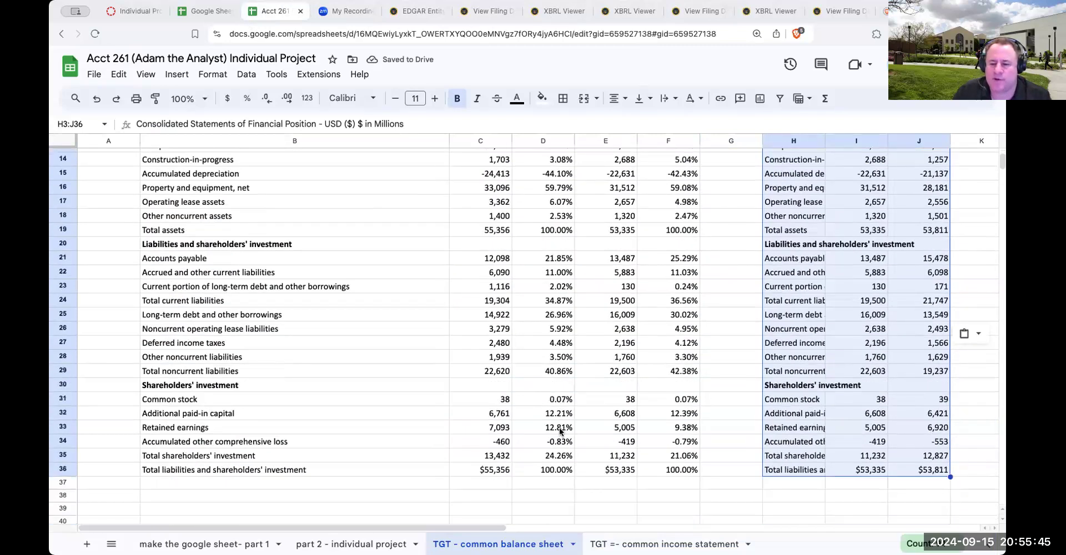
scroll(560, 430, up, 3)
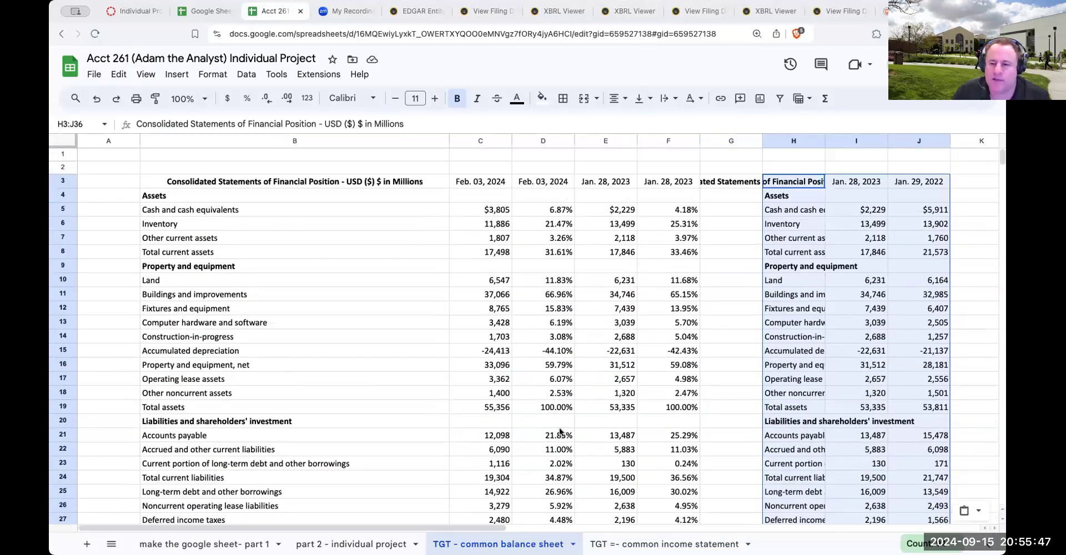
click(858, 210)
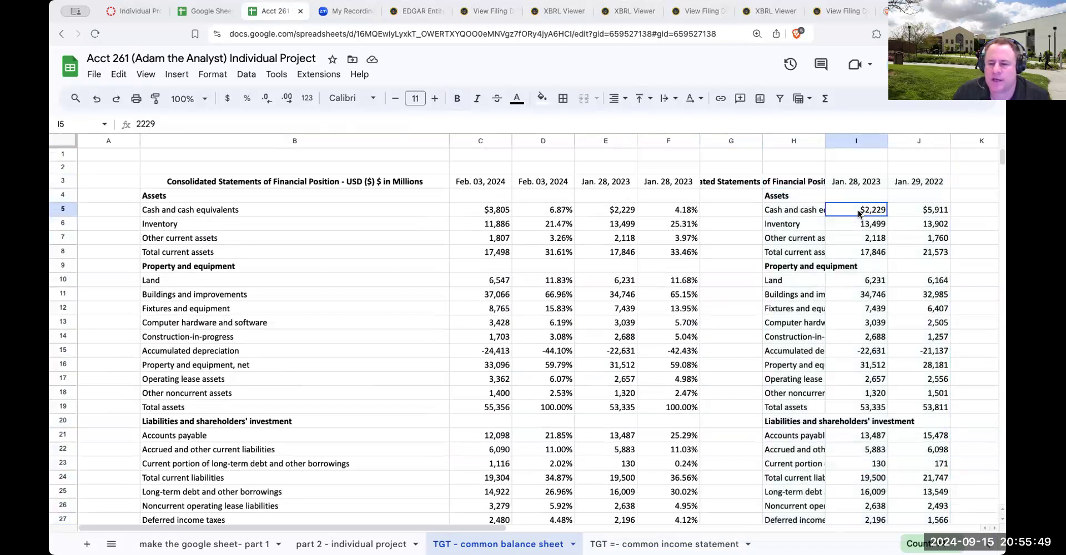
click(616, 251)
click(864, 255)
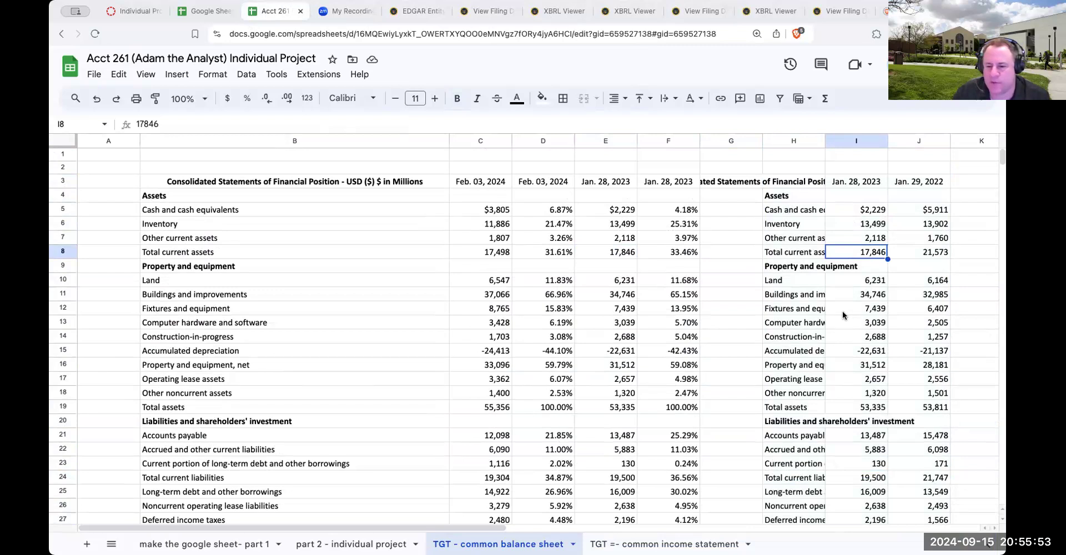
scroll(843, 316, down, 5)
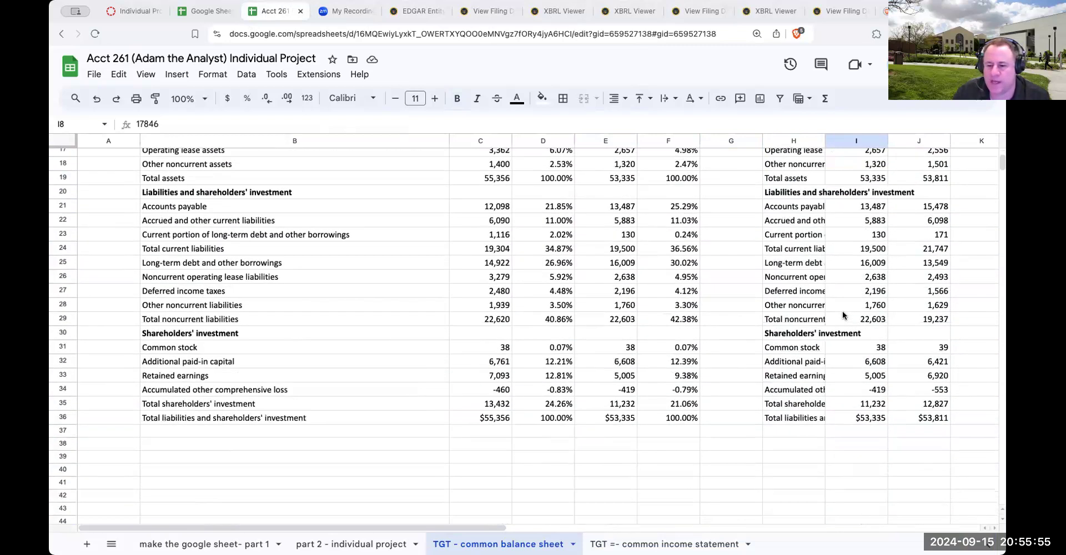
scroll(842, 311, up, 5)
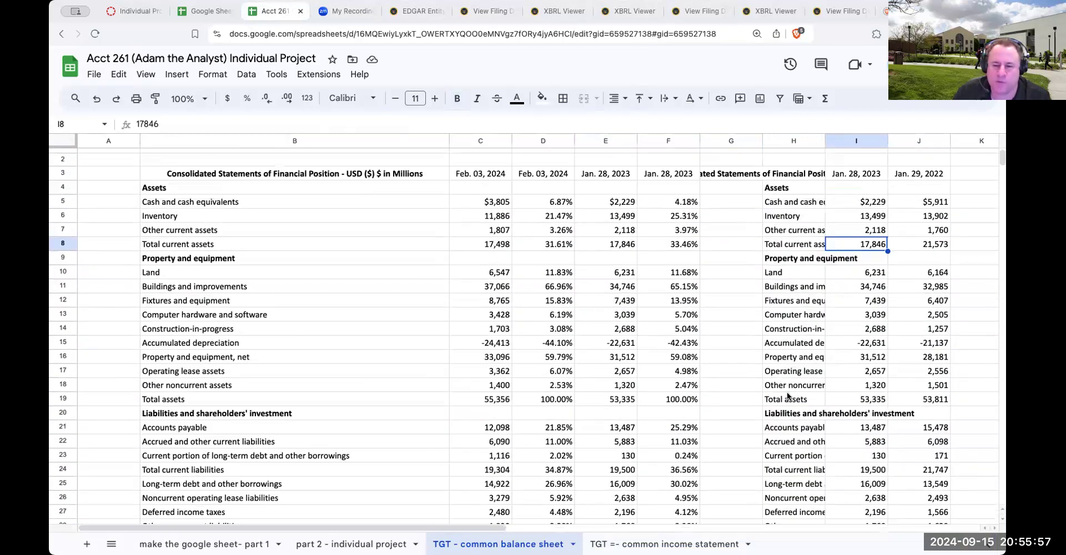
Delete columns G to I, keeping only the Jan. 29, 2022 figures from the pasted balance sheet beside the existing data
click(868, 301)
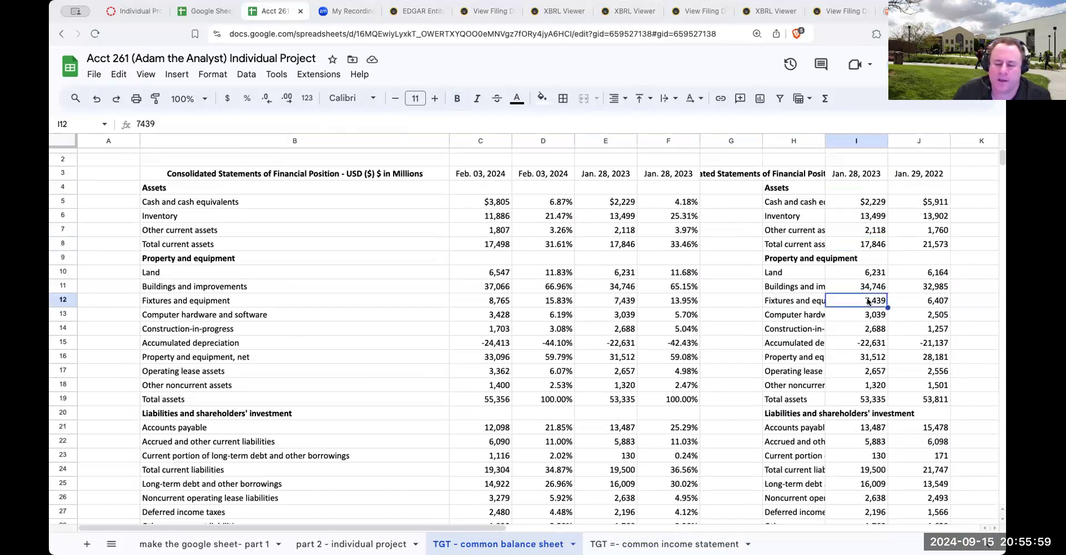
key(Right)
key(Right)
key(Right)
key(Right)
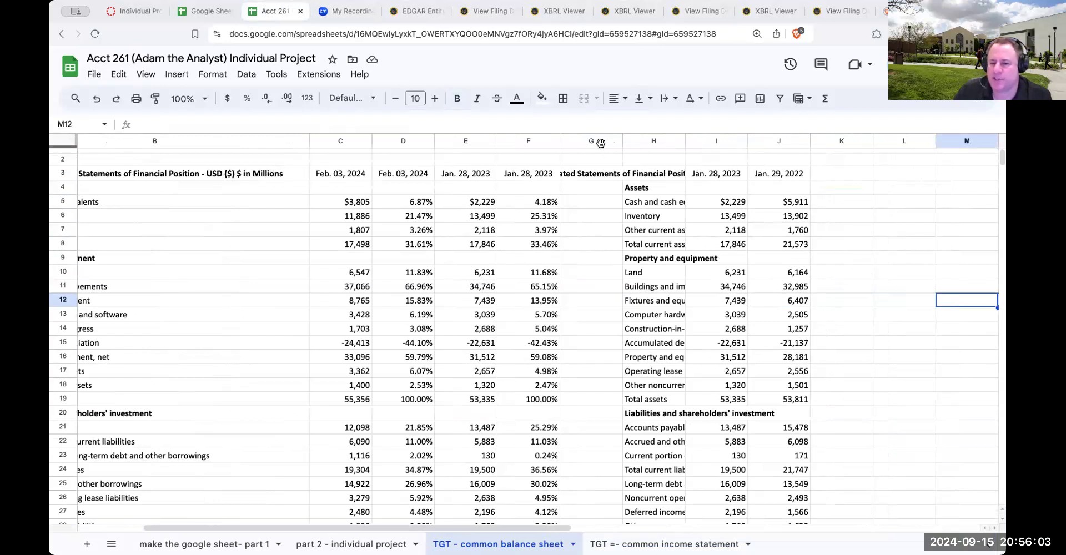
click(774, 173)
drag(597, 141, 717, 141)
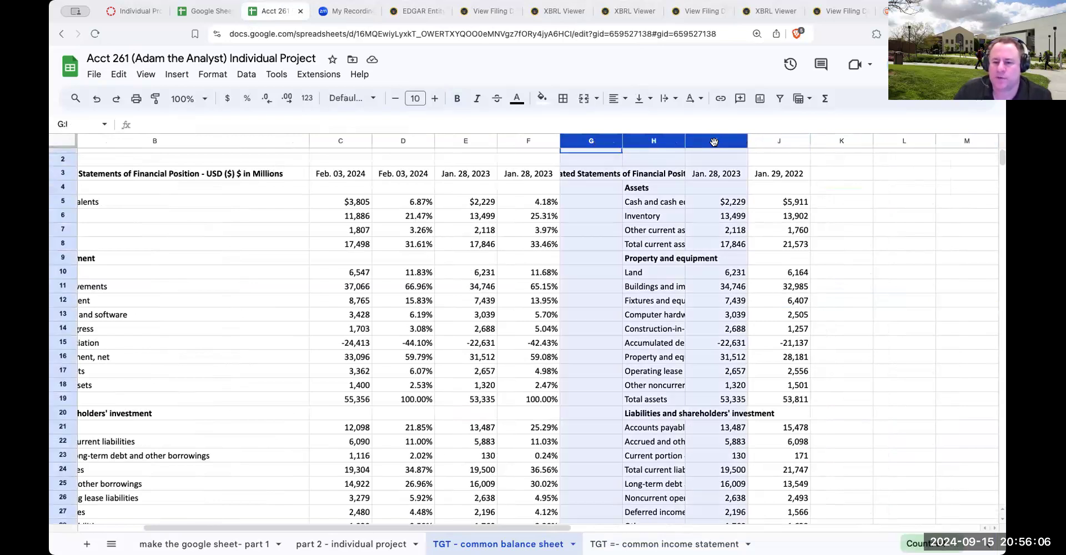
right_click(668, 251)
click(709, 241)
click(656, 230)
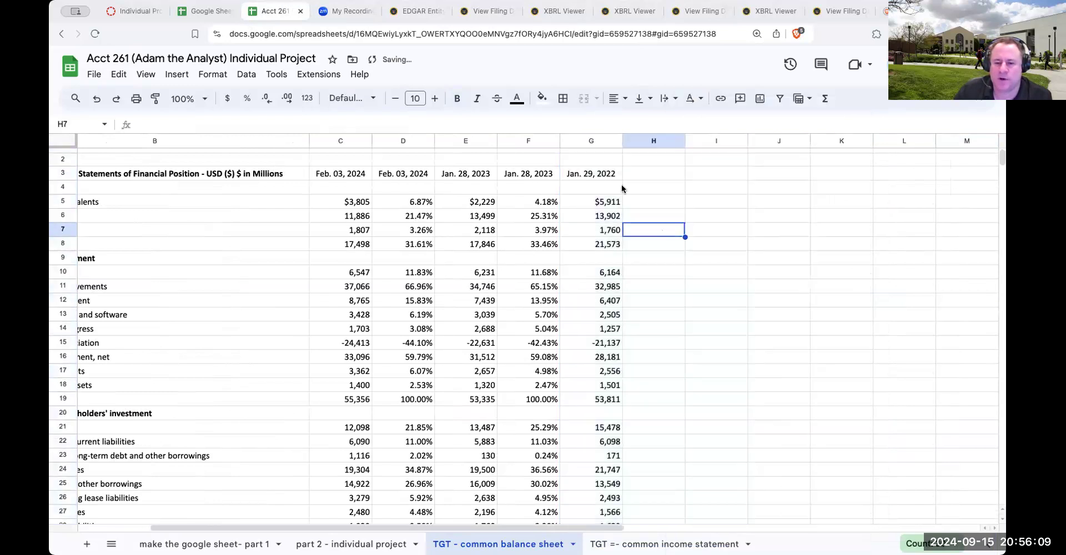
Enter a formula in H19 that divides the Jan. 29, 2022 total assets by itself, G19/G19
click(613, 177)
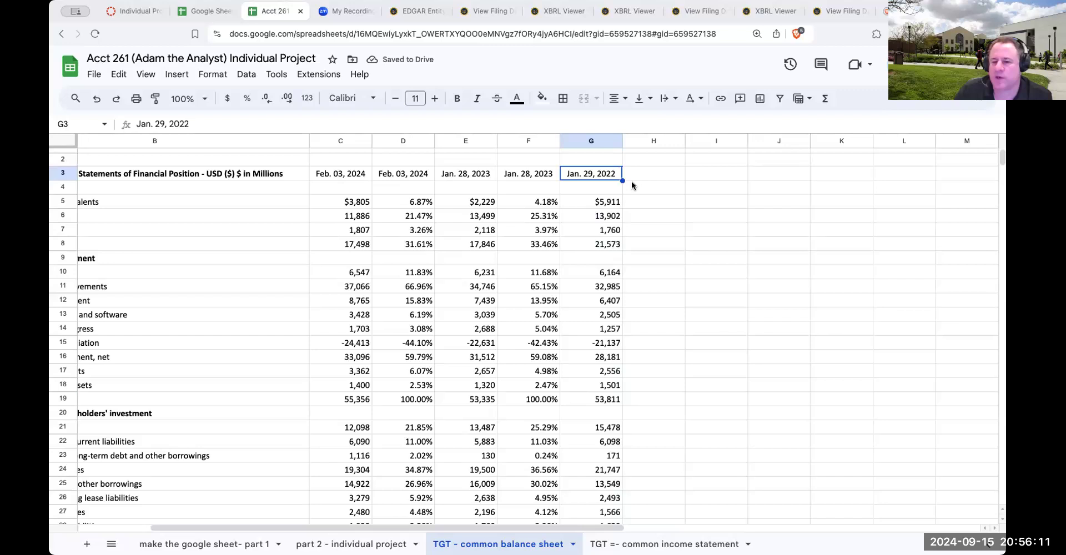
click(656, 207)
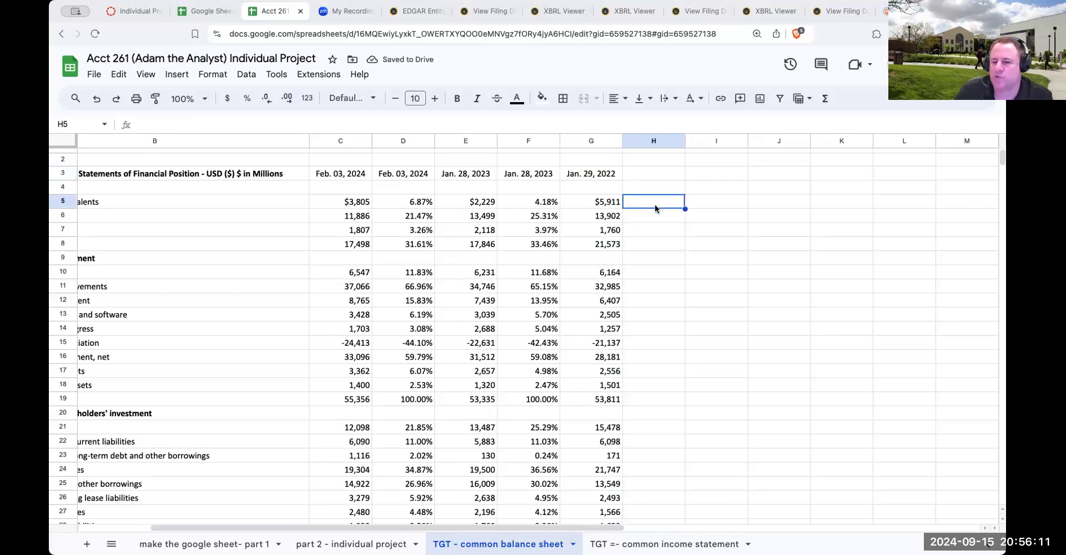
click(655, 402)
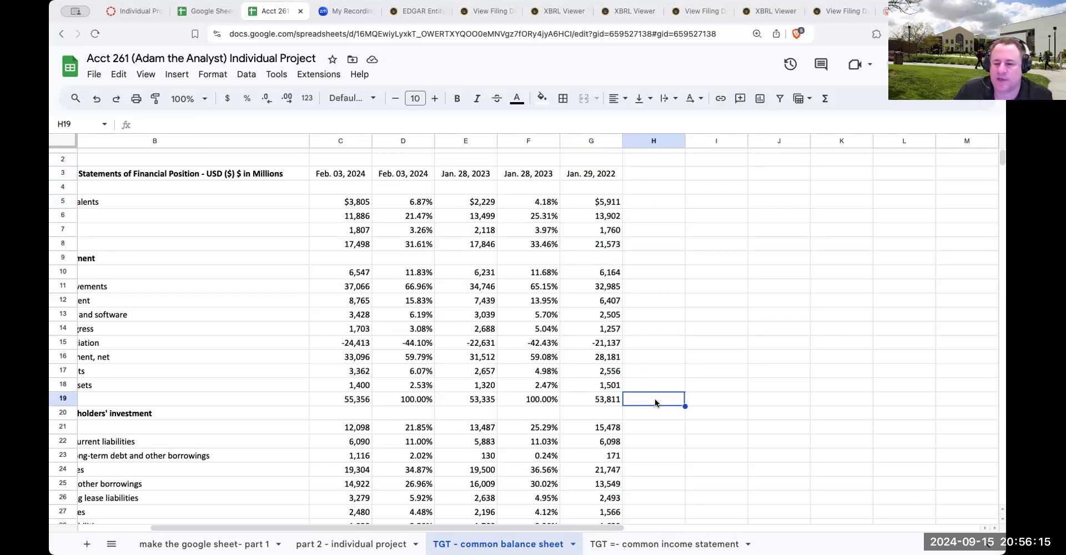
text(+G19)
key(Left)
text(/)
key(Left)
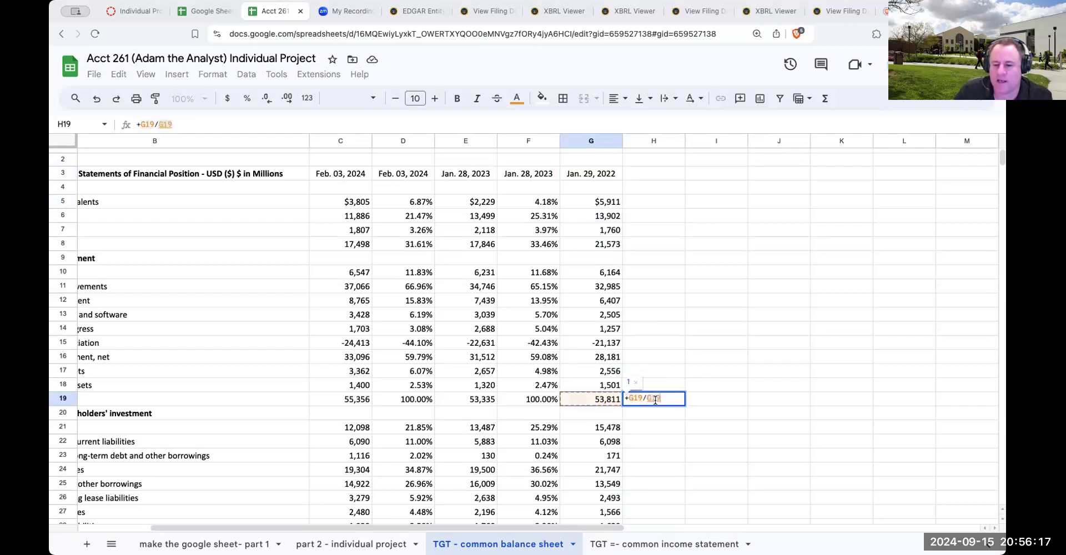
key(Return)
Make the denominator in the H19 formula absolute, giving =G19/$G$19
click(655, 400)
click(196, 125)
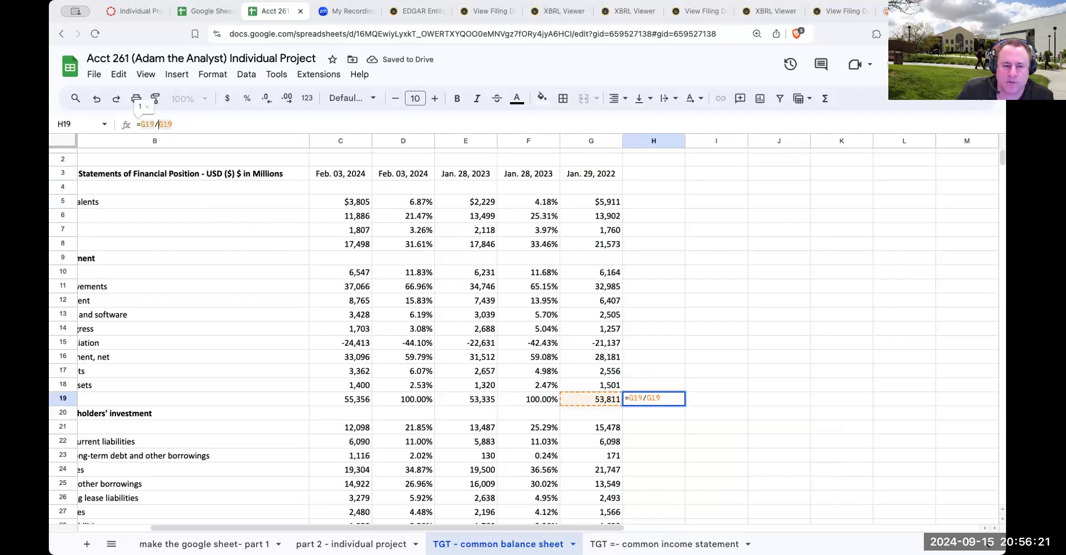
key(F4)
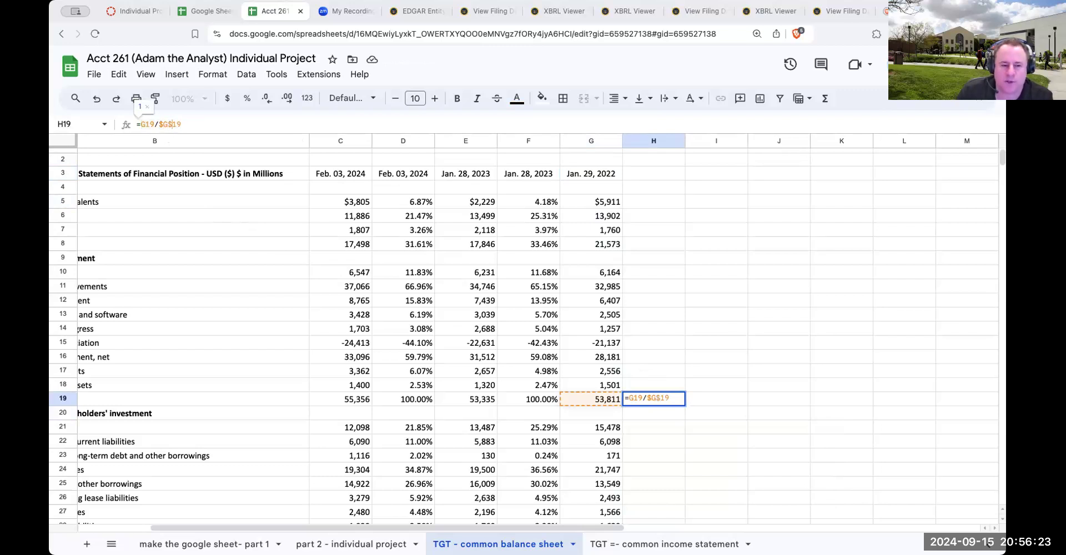
key(Return)
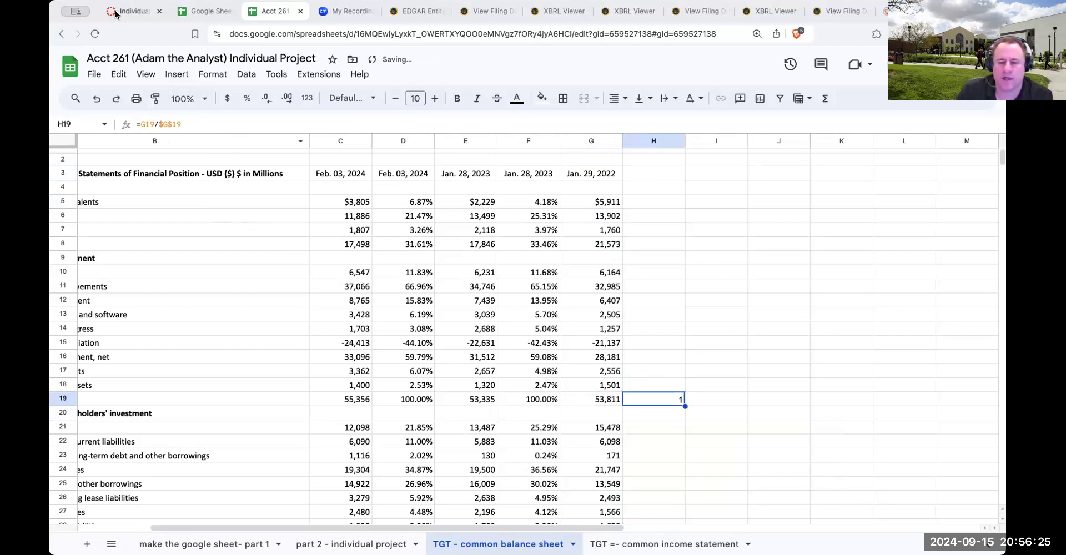
Format H19 as a percentage and copy its formula to the asset rows H10:H18 and H5:H8
click(247, 98)
key(ctrl+c)
drag(663, 385, 658, 204)
key(ctrl+v)
Paste the same percentage formula into the liability rows H21:H29 and the shareholders' investment rows H31:H36
key(ctrl+v)
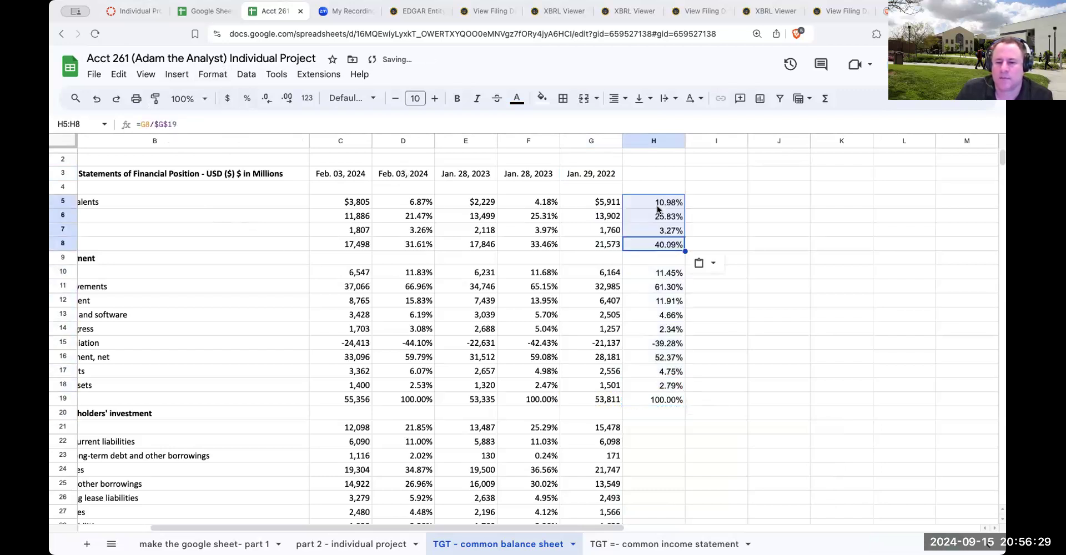
drag(660, 428, 648, 463)
key(ctrl+v)
scroll(648, 462, up, 1)
scroll(648, 462, down, 5)
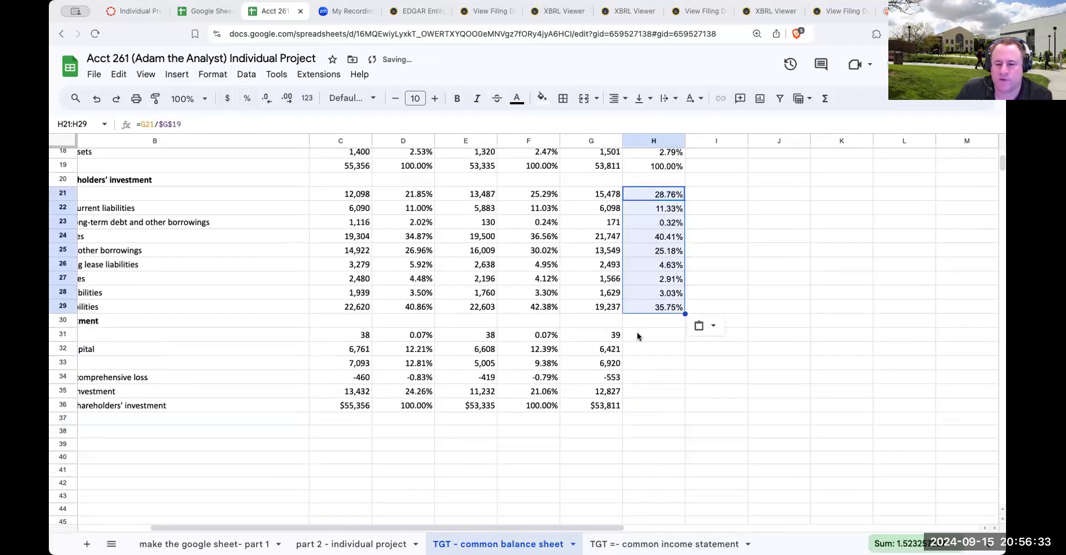
drag(638, 332, 644, 405)
key(ctrl+v)
scroll(643, 405, up, 5)
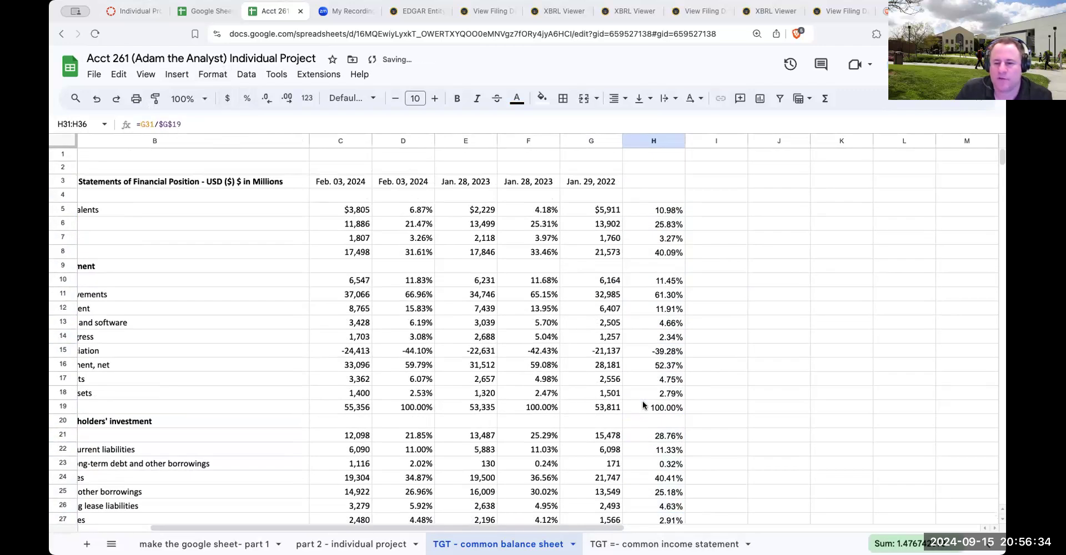
Copy the Jan. 29, 2022 date heading from G3 to H3 above the percentages
click(581, 182)
key(ctrl+c)
click(659, 180)
key(ctrl+v)
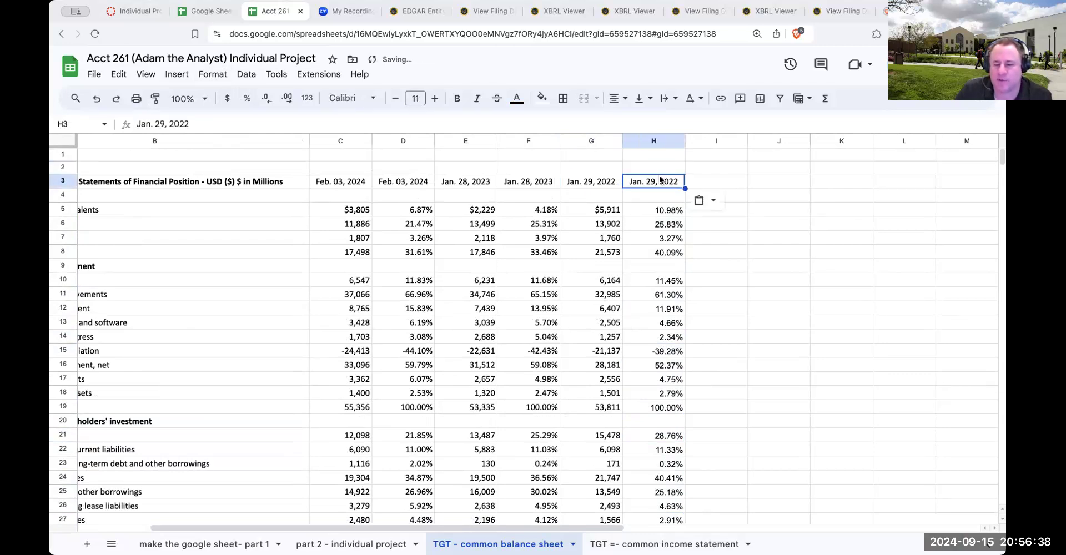
Insert narrow blank separator columns before the Jan. 28, 2023 pair and before the Jan. 29, 2022 pair
right_click(467, 141)
click(500, 221)
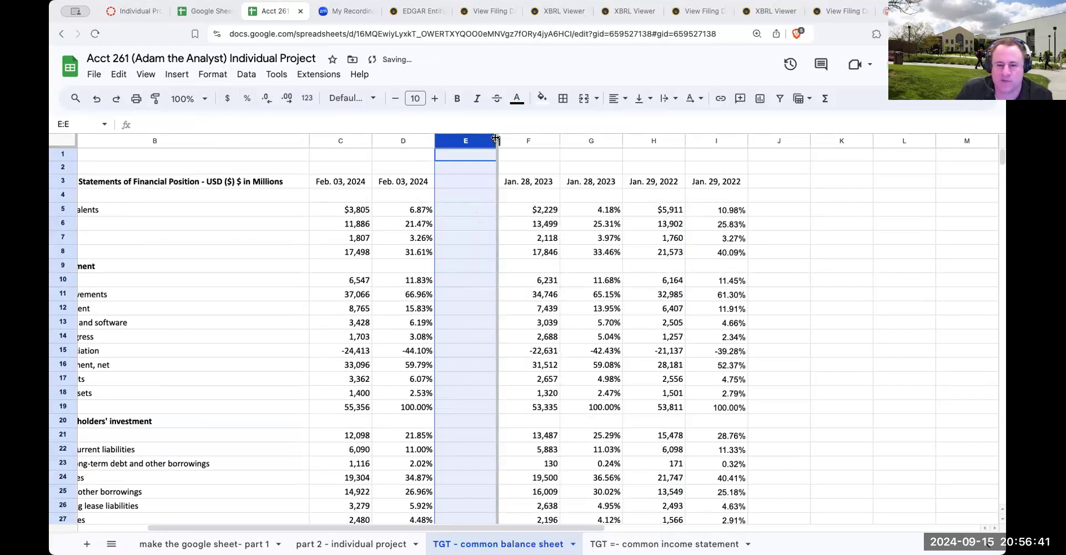
right_click(609, 138)
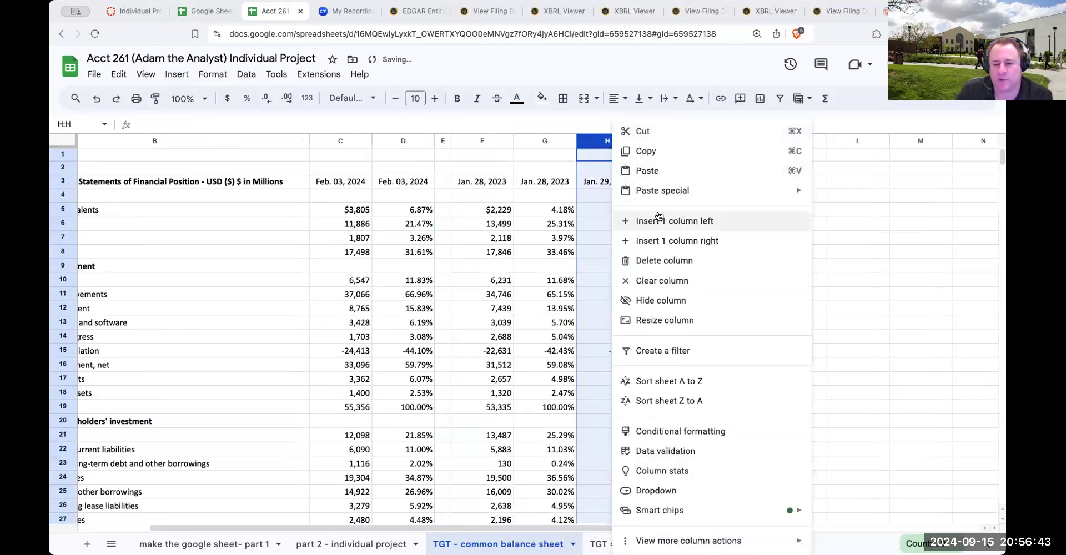
click(618, 221)
click(633, 197)
drag(630, 153, 585, 157)
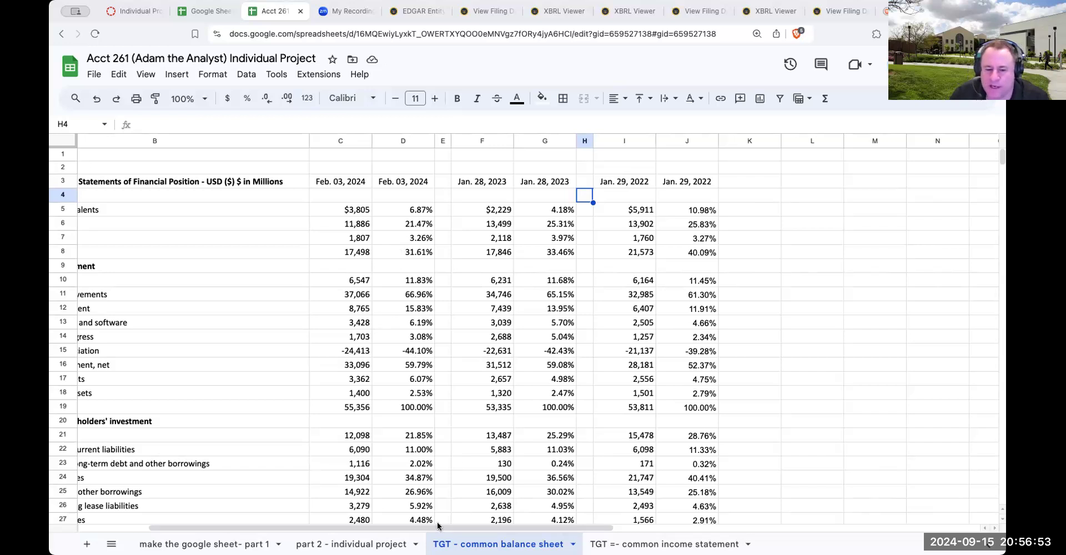
scroll(461, 466, left, 5)
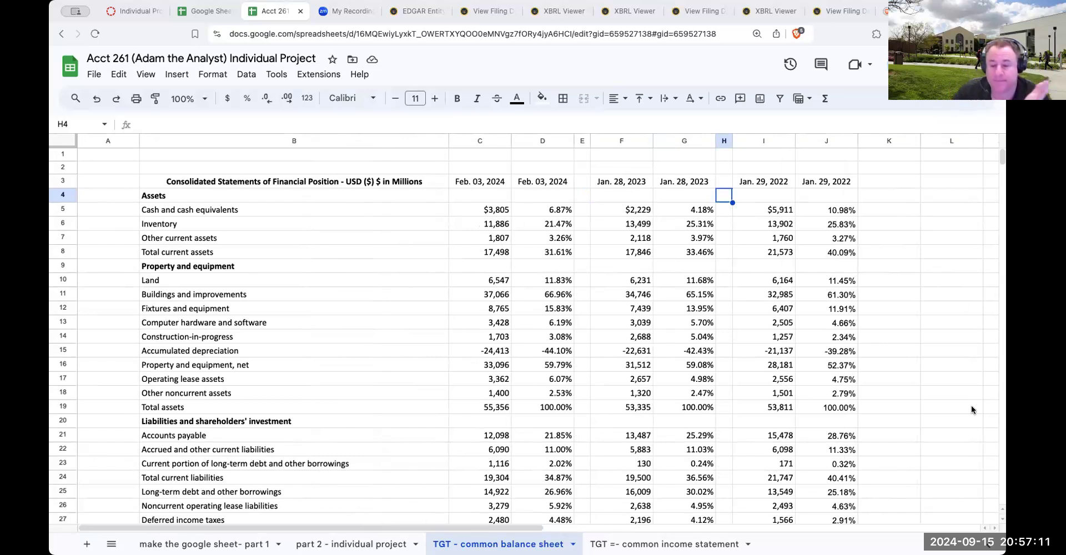
On the TGT common income statement sheet, insert three blank rows above the basic earnings per share row
click(658, 543)
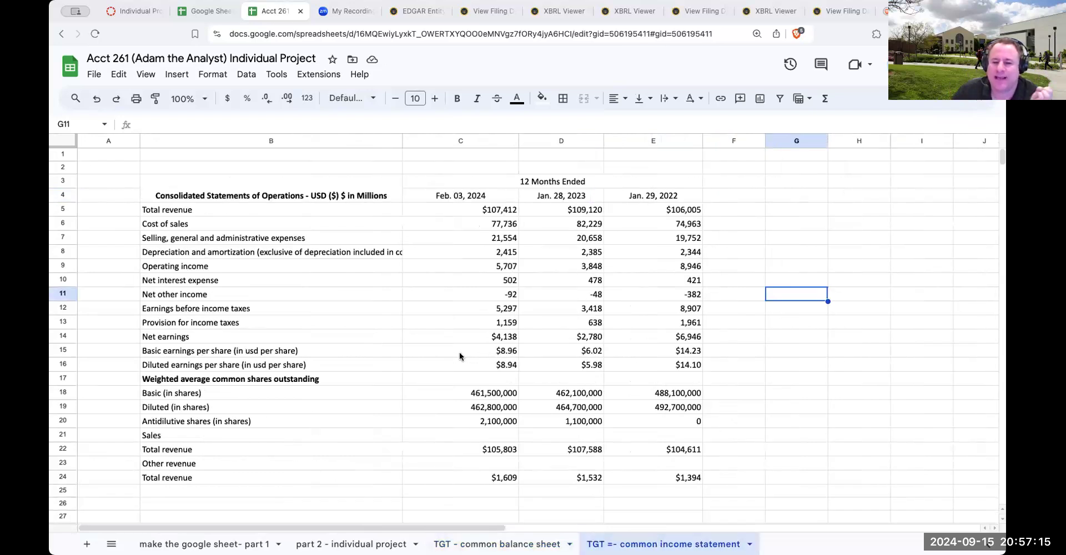
click(58, 351)
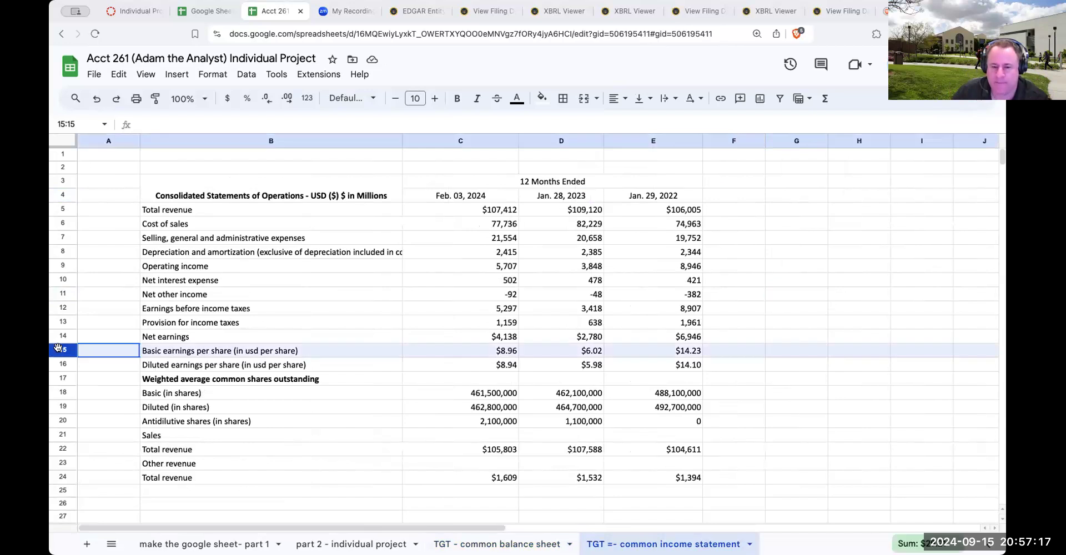
drag(59, 349, 62, 378)
right_click(199, 365)
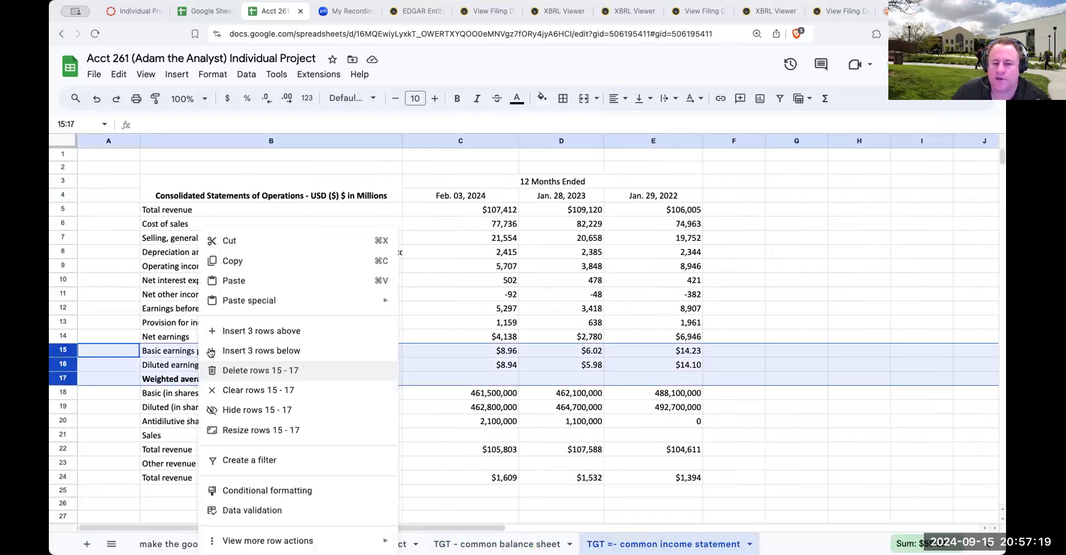
click(261, 331)
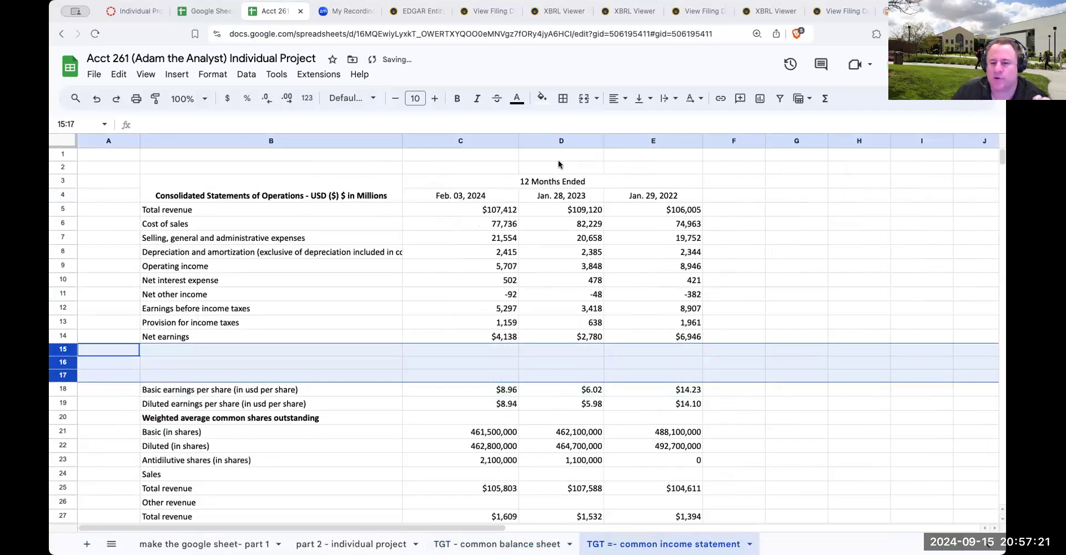
Insert two blank columns after the Feb. 03, 2024 figures and two after the Jan. 28, 2023 figures
right_click(547, 145)
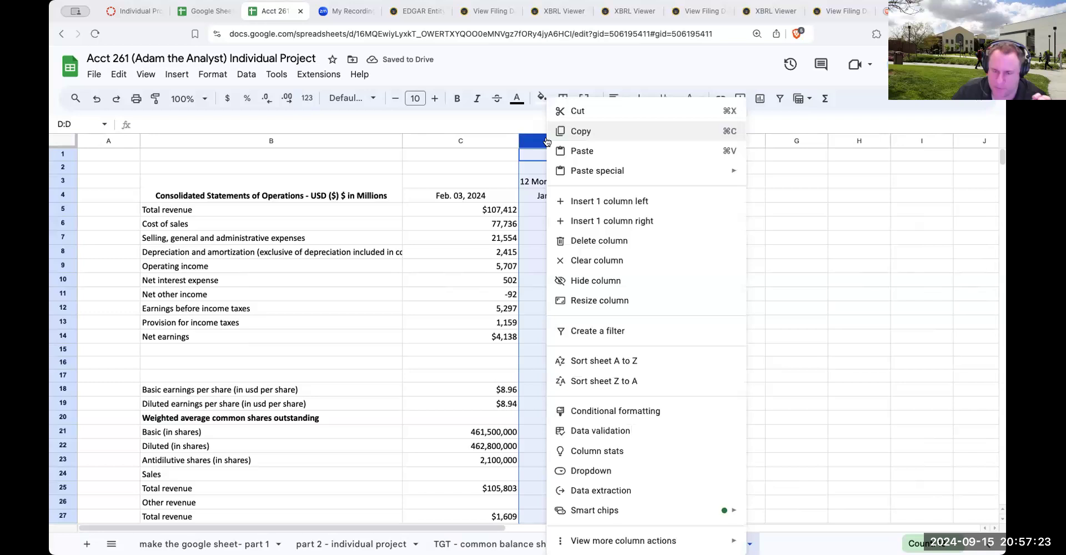
click(594, 201)
click(638, 253)
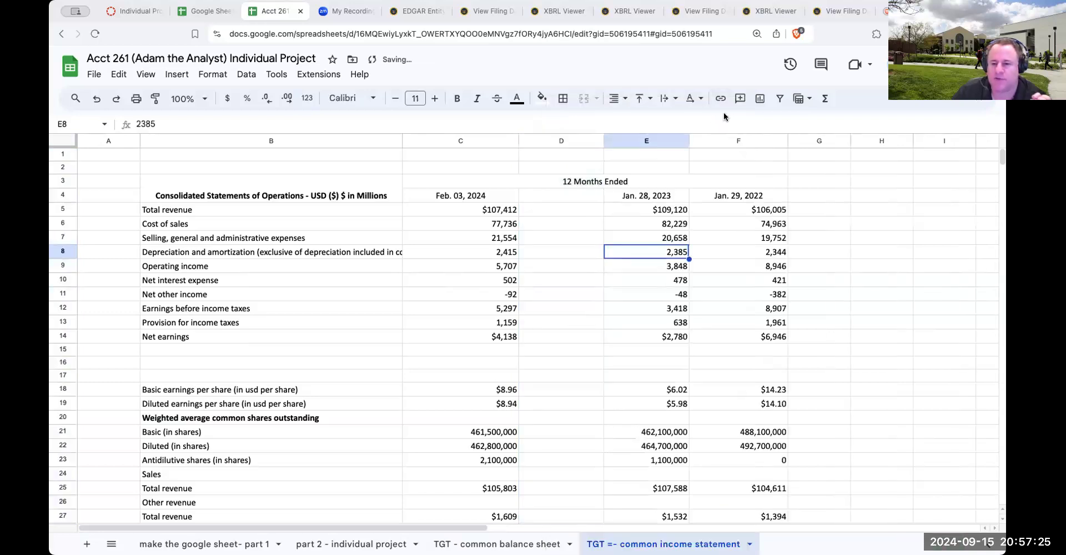
right_click(718, 139)
click(772, 204)
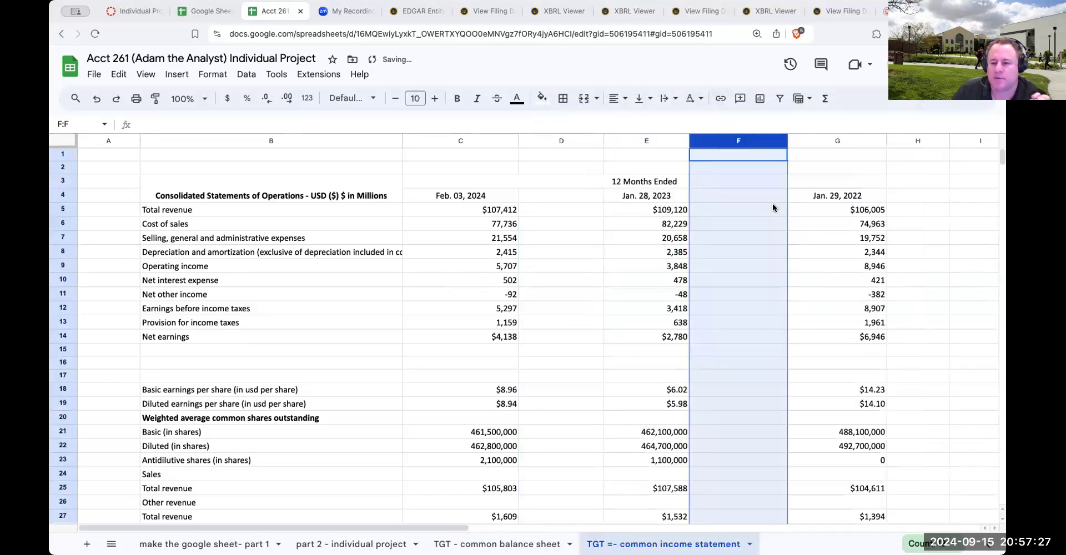
right_click(623, 142)
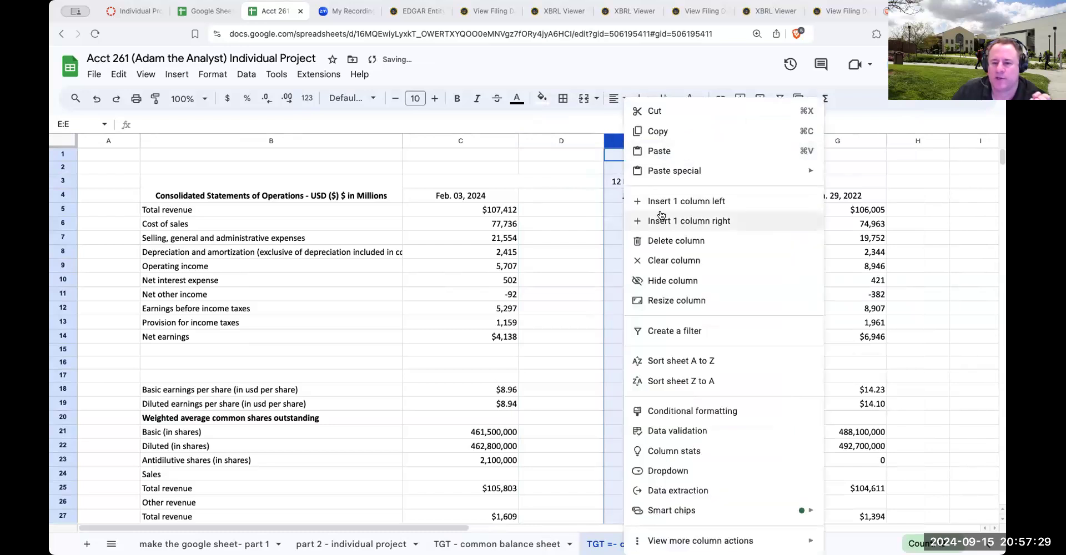
click(686, 201)
right_click(833, 142)
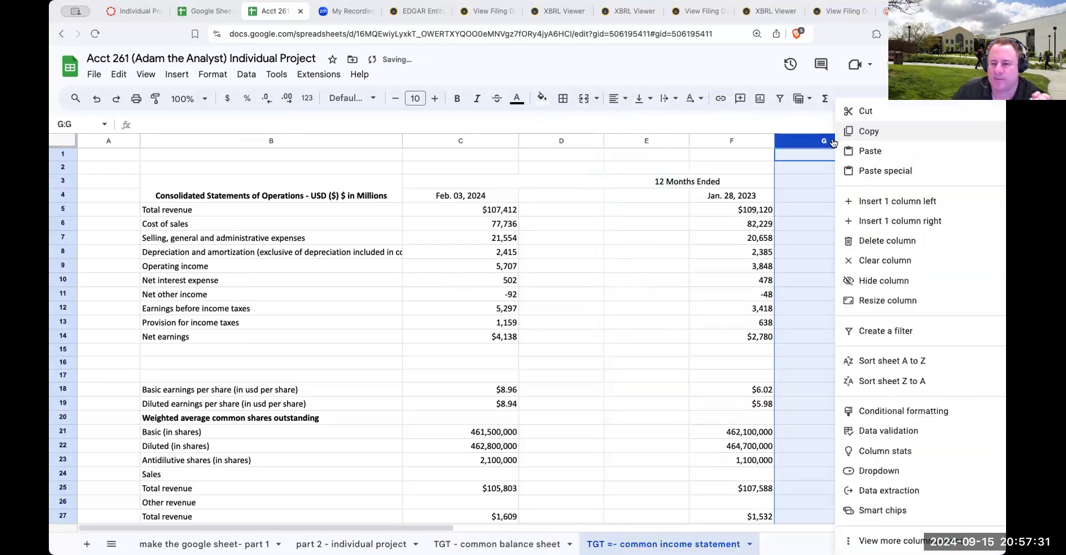
click(862, 205)
Shrink columns E and H to thin separators and narrow the blank percentage columns G and D
drag(686, 141, 619, 141)
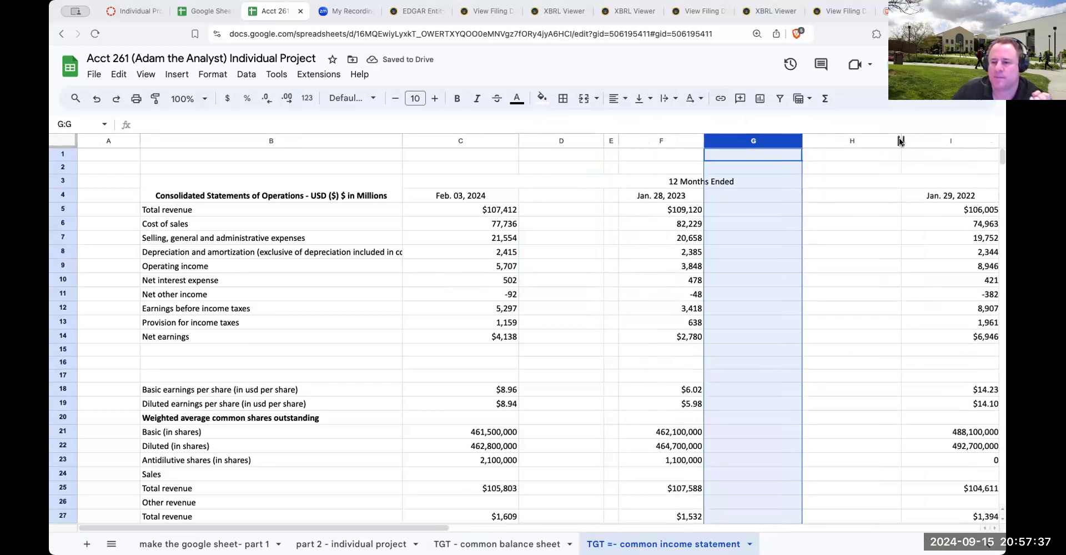
click(889, 168)
drag(900, 141, 819, 142)
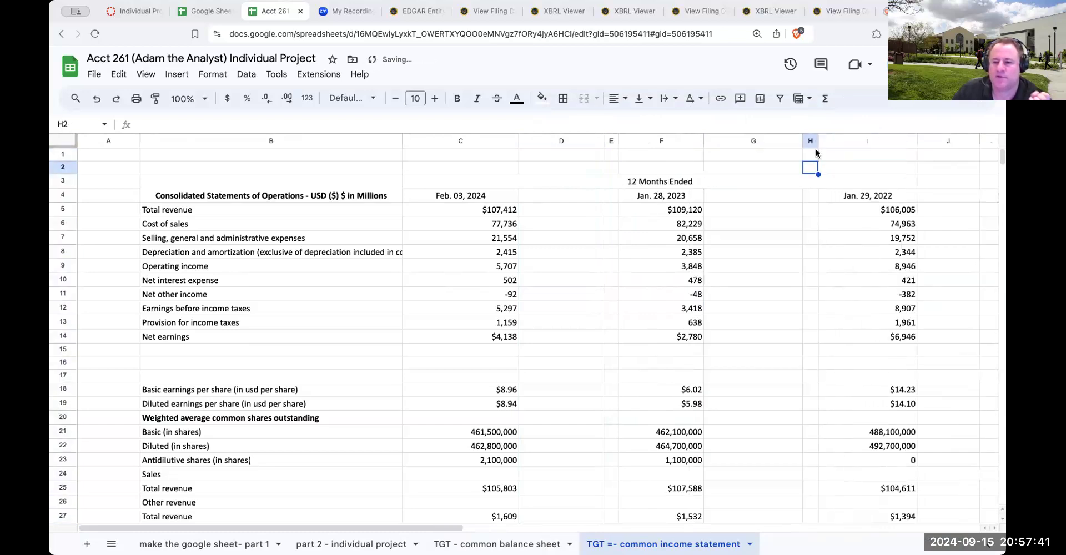
click(735, 211)
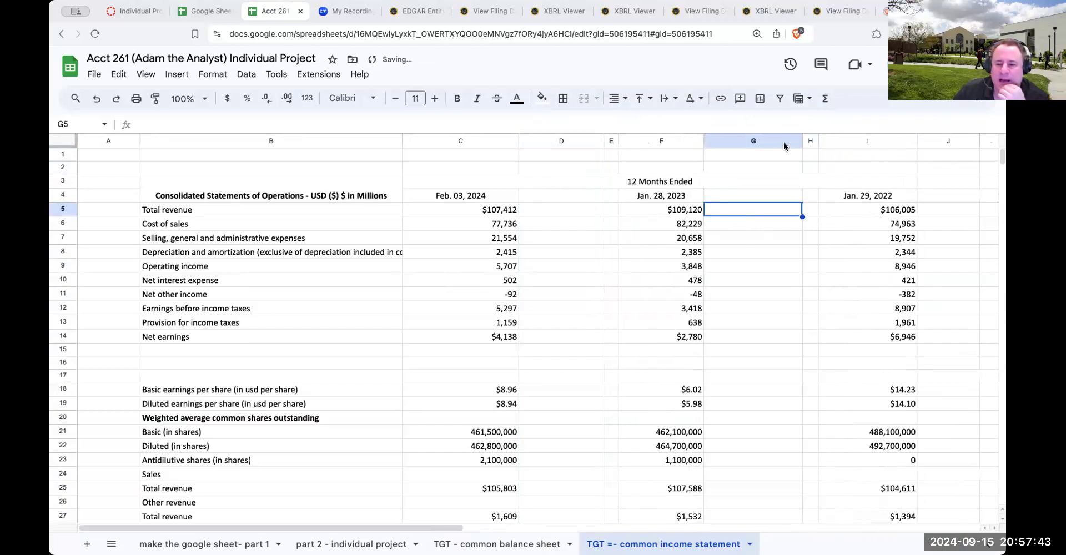
drag(802, 140, 754, 141)
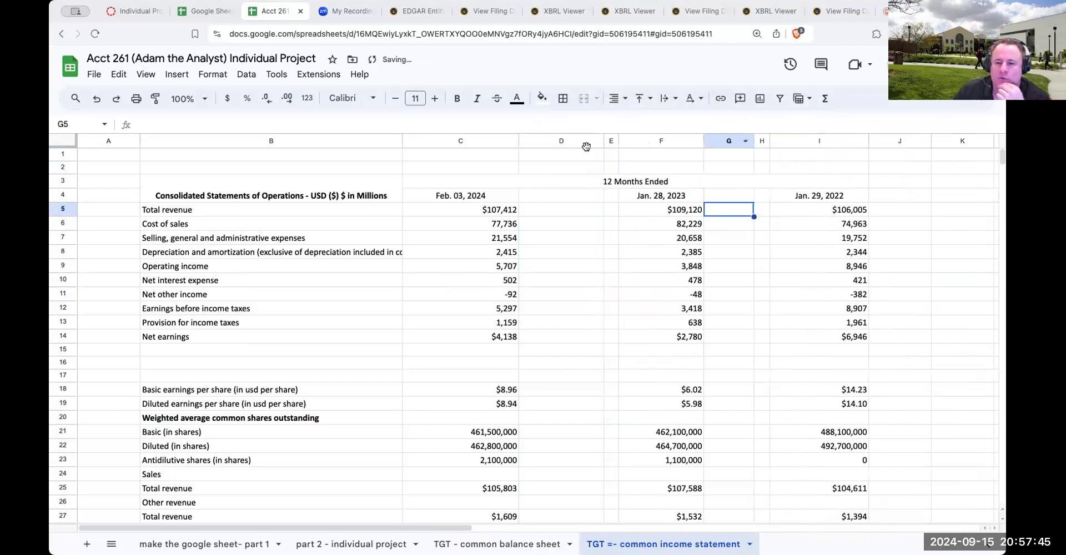
drag(603, 140, 547, 133)
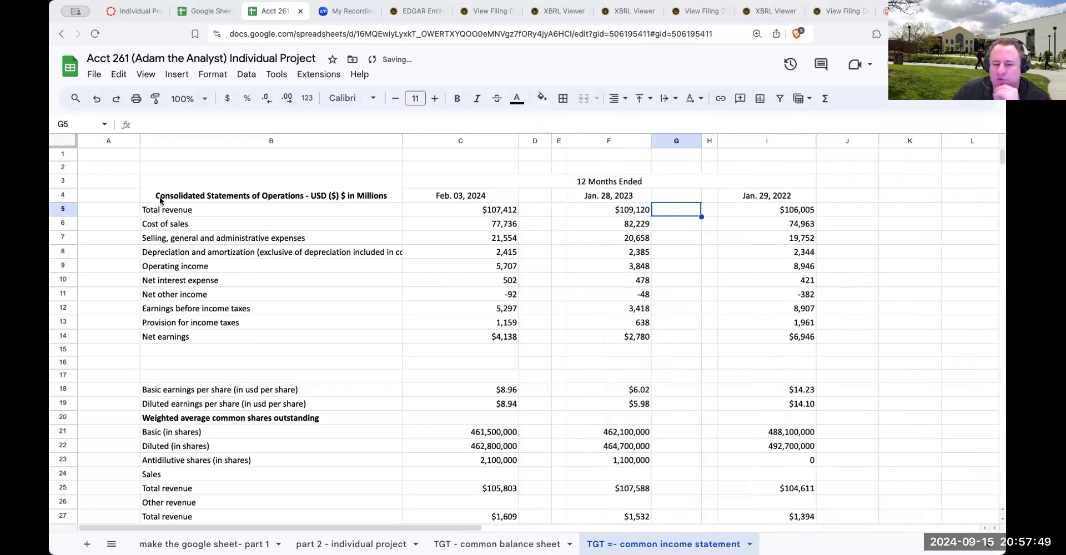
Review the income statement's first line items: total revenue, cost of sales, and selling, general and administrative expenses
click(172, 209)
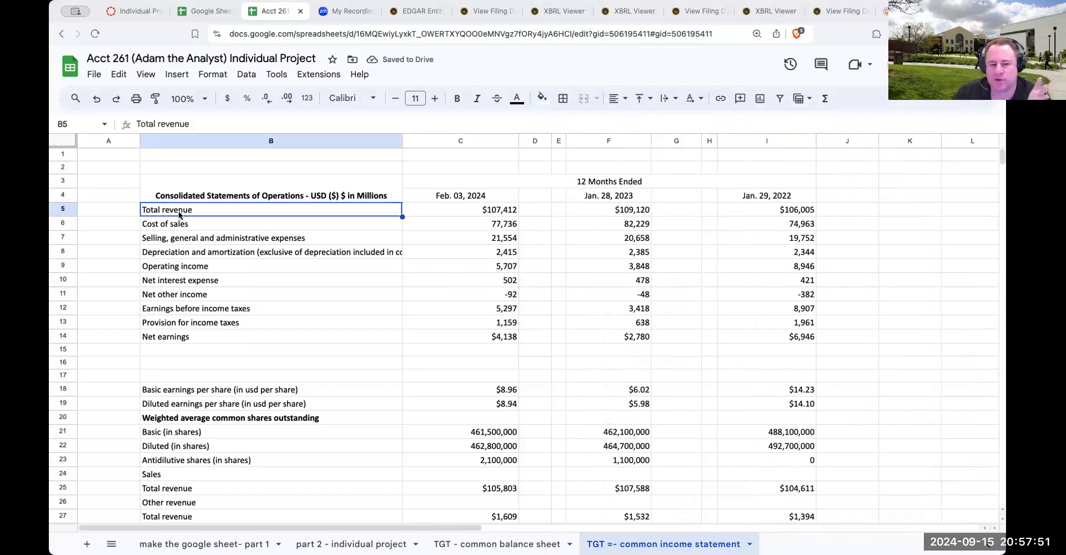
click(182, 224)
click(200, 235)
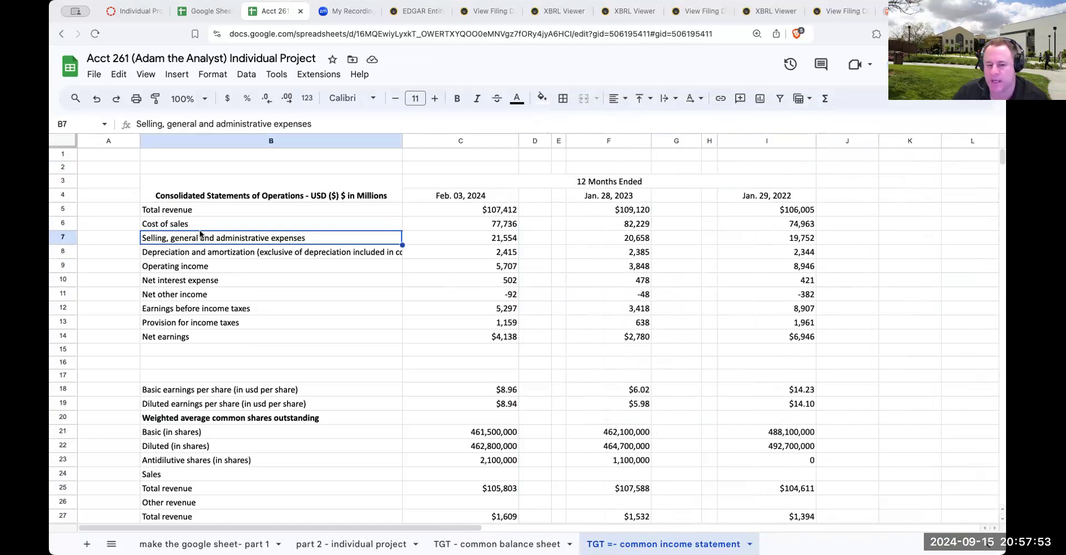
Review the income statement's depreciation and amortization, operating income, and net interest expense lines
click(202, 250)
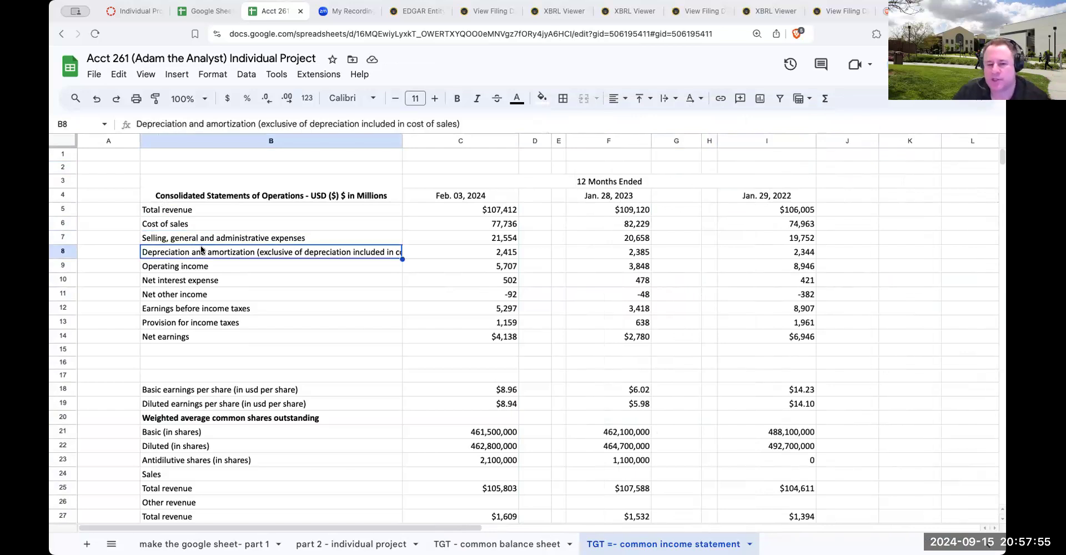
click(198, 269)
click(198, 280)
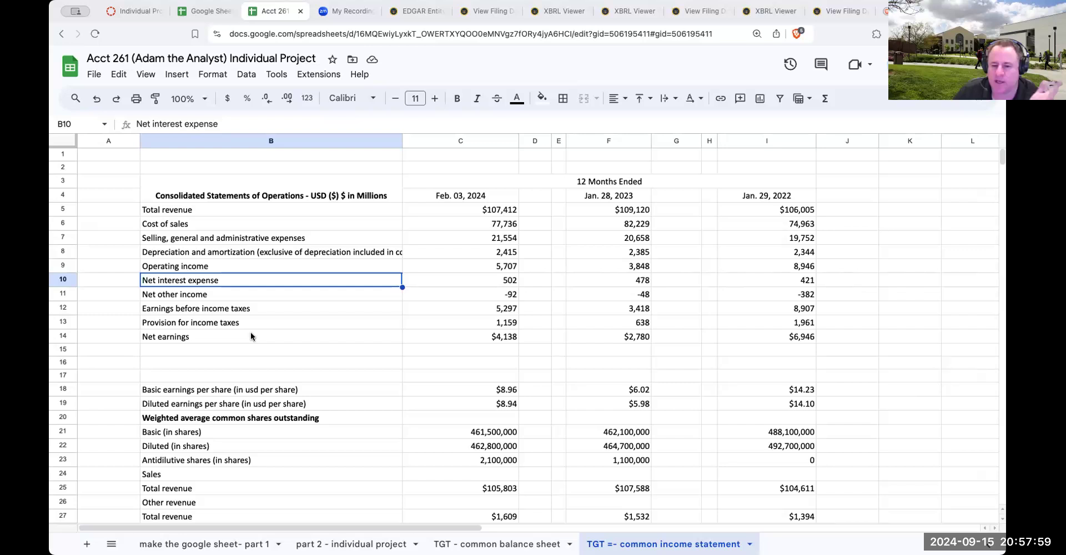
In D5, enter the Feb. 03, 2024 total revenue percentage as =C5/$C$5, with the denominator locked as an absolute reference
click(523, 210)
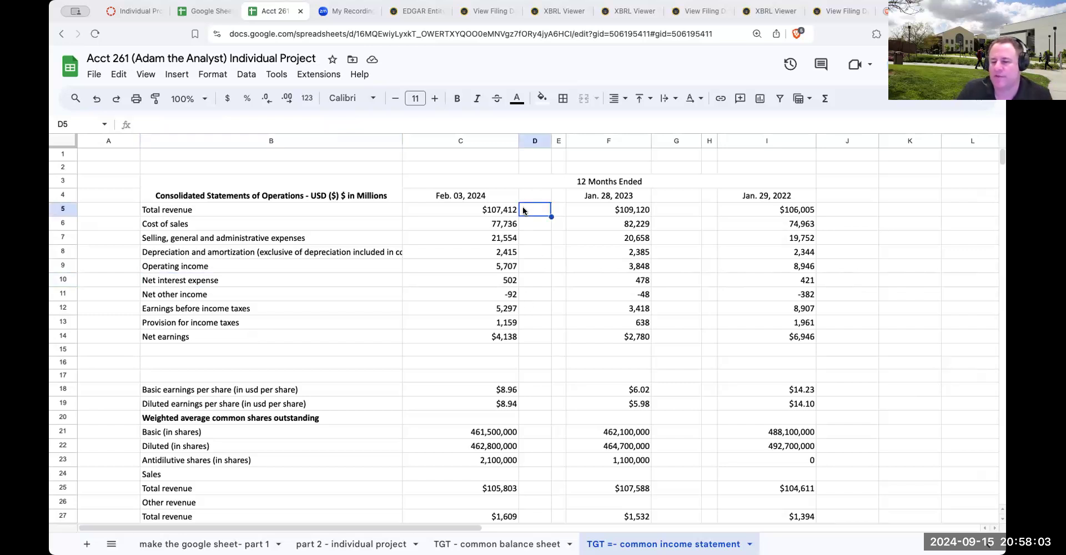
text(+)
key(Left)
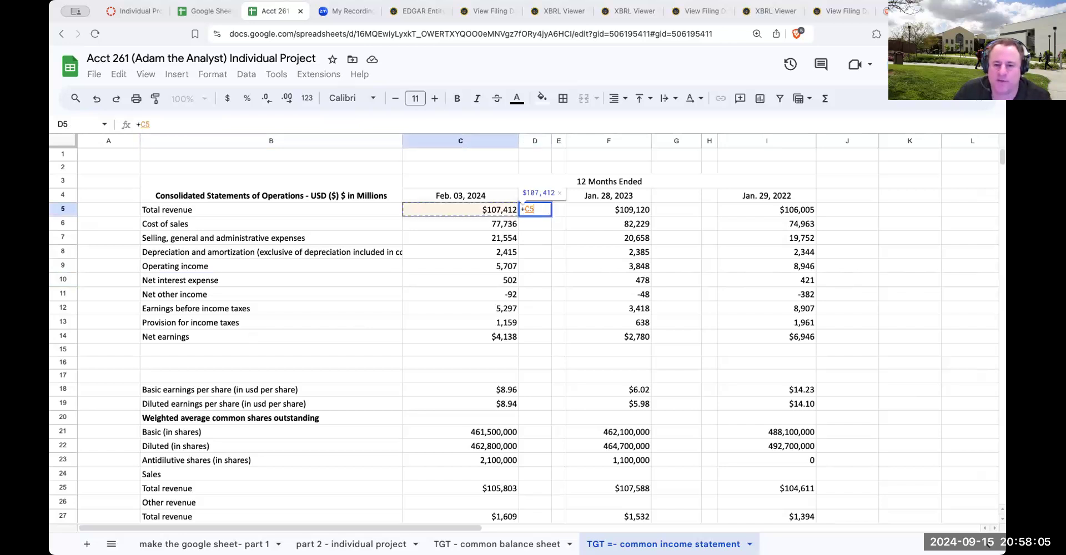
text(/)
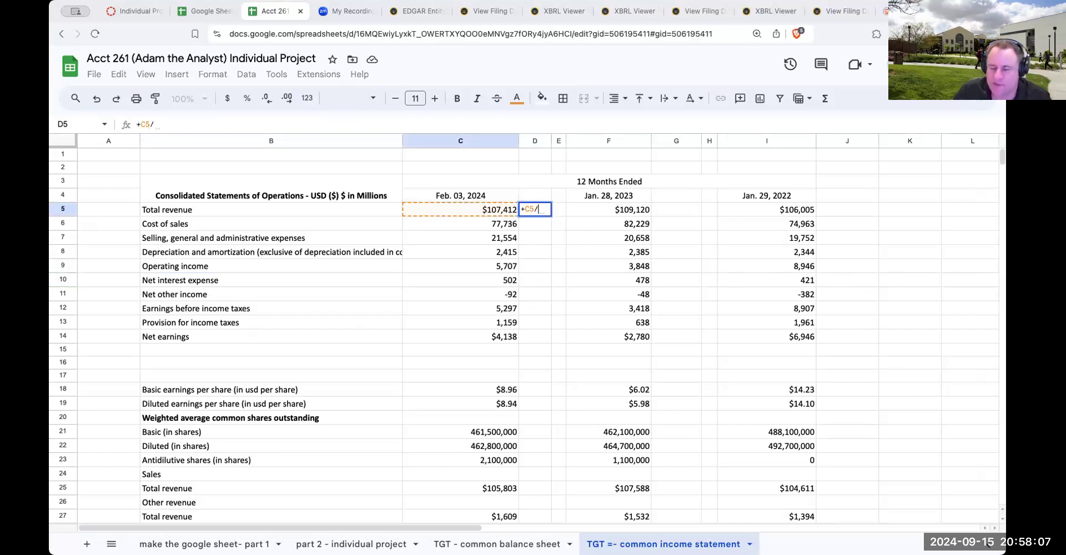
key(Left)
key(Return)
key(Up)
click(184, 120)
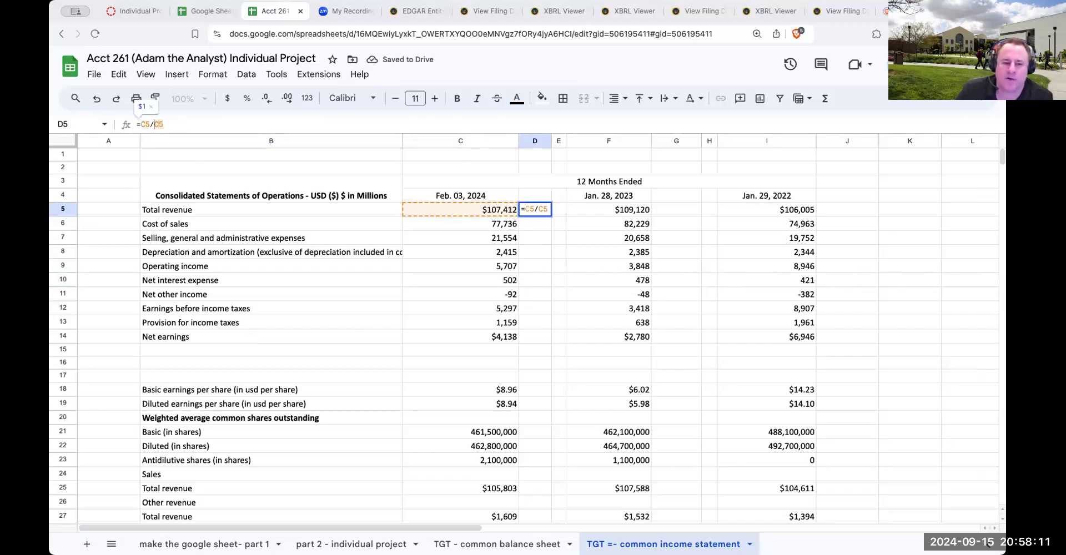
text($)
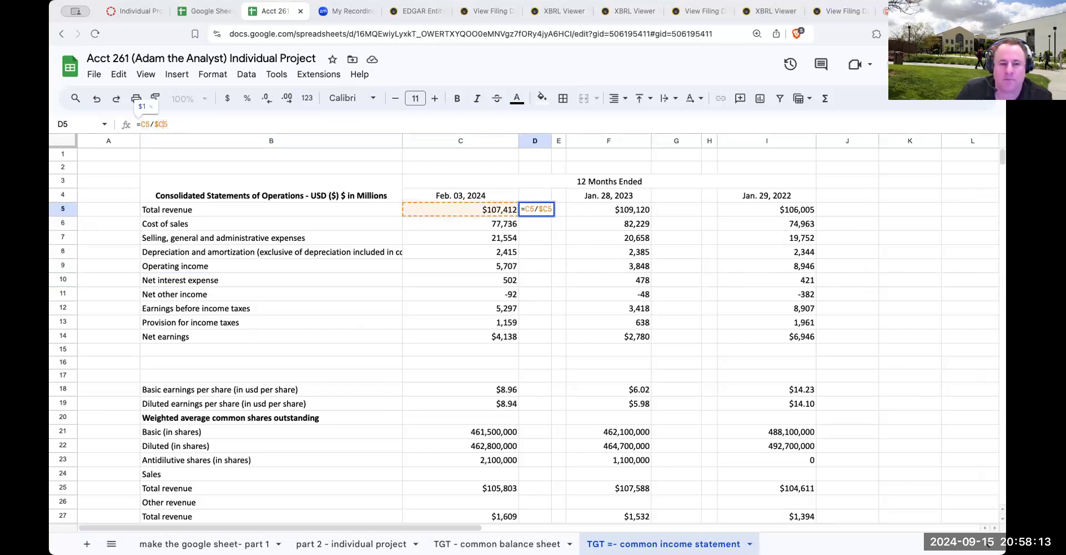
key(Right)
text($)
key(Return)
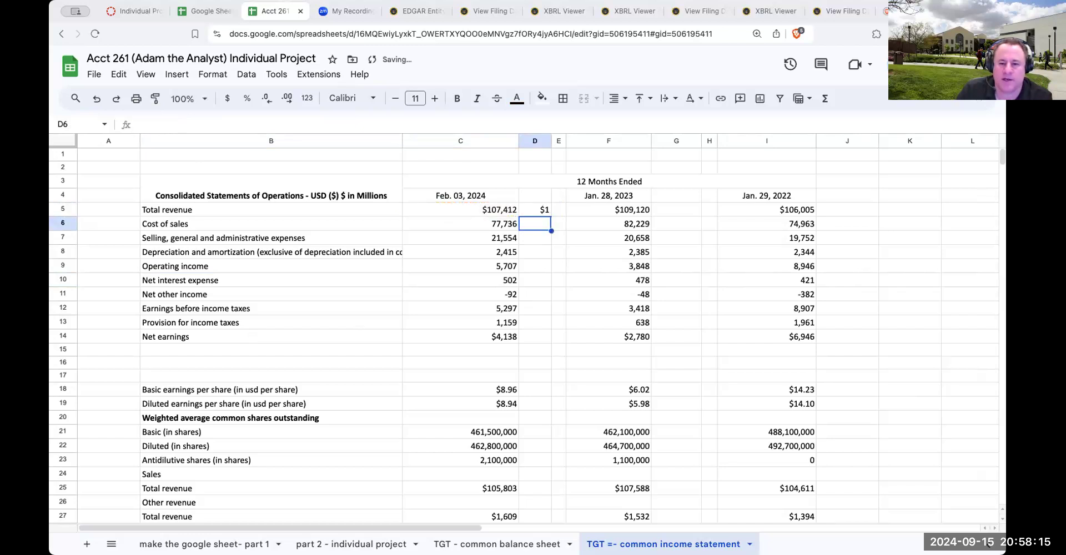
Format D5 as a percentage and copy it to D6:D14, from cost of sales through net earnings
click(247, 97)
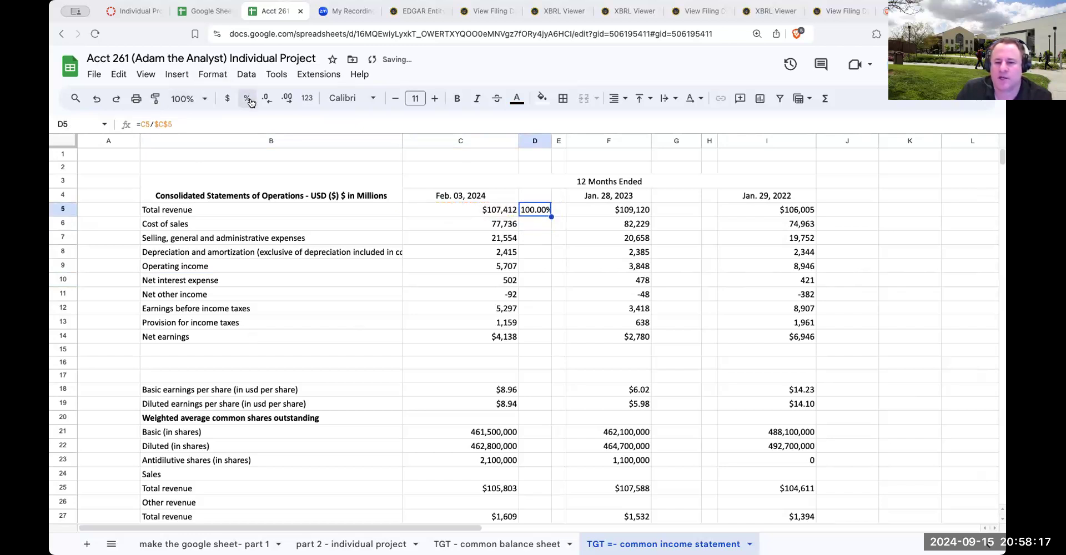
key(ctrl+c)
drag(533, 224, 544, 333)
key(ctrl+v)
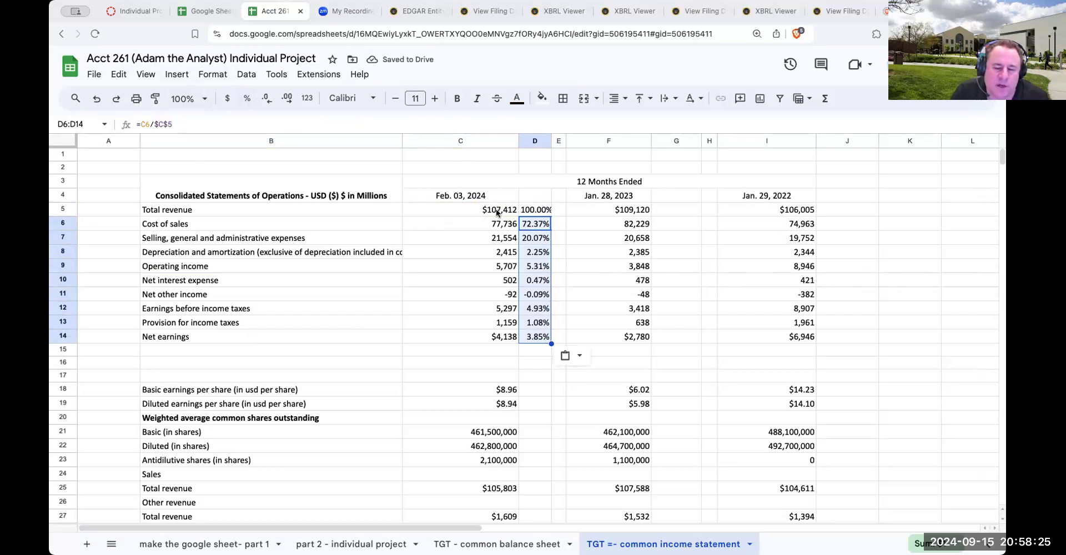
In G5, enter the Jan. 28, 2023 total revenue percentage as =F5/$F$5, with an absolute denominator
click(673, 207)
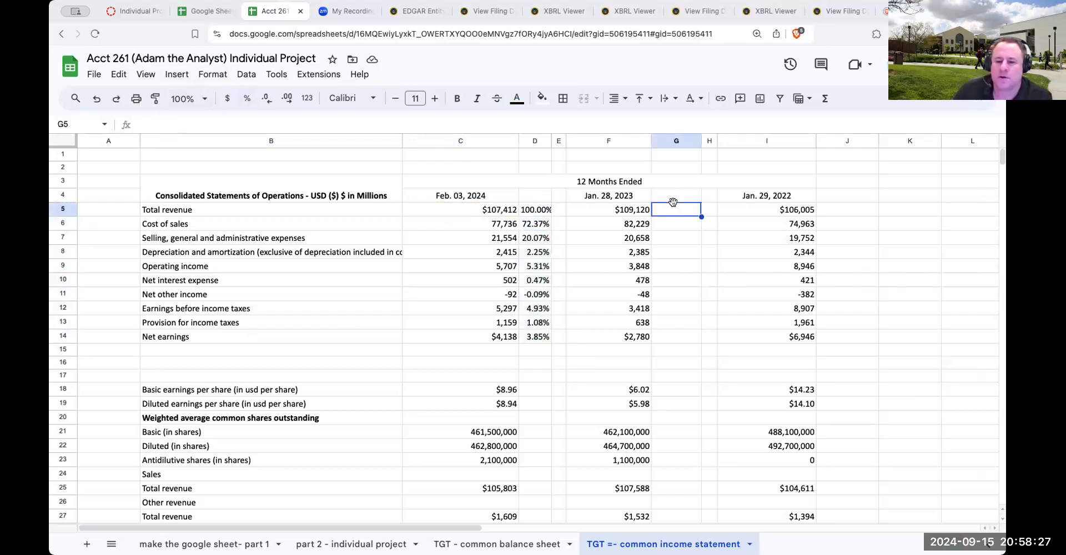
text(+)
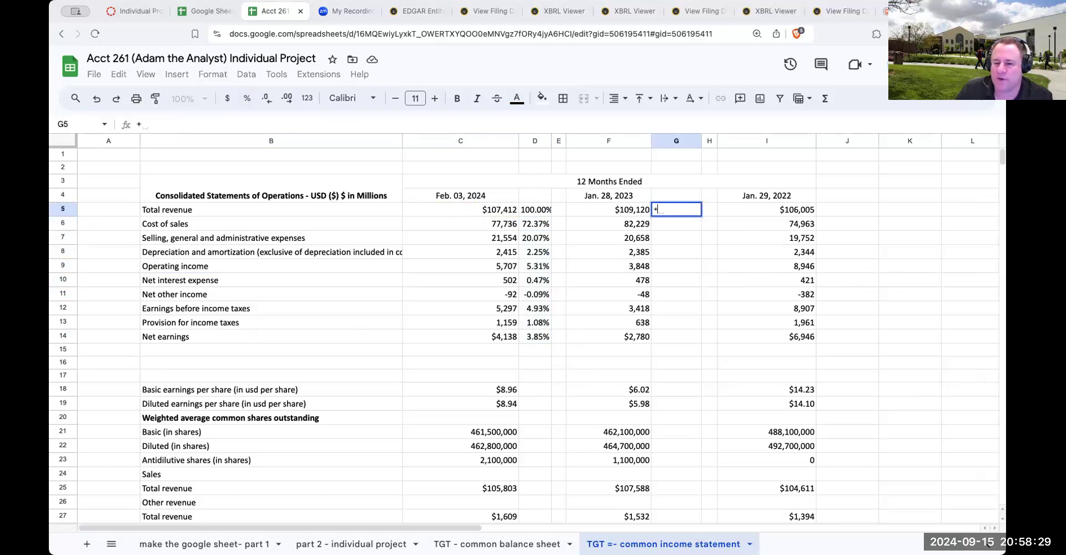
text(F5/F5/)
key(Return)
key(Up)
click(164, 125)
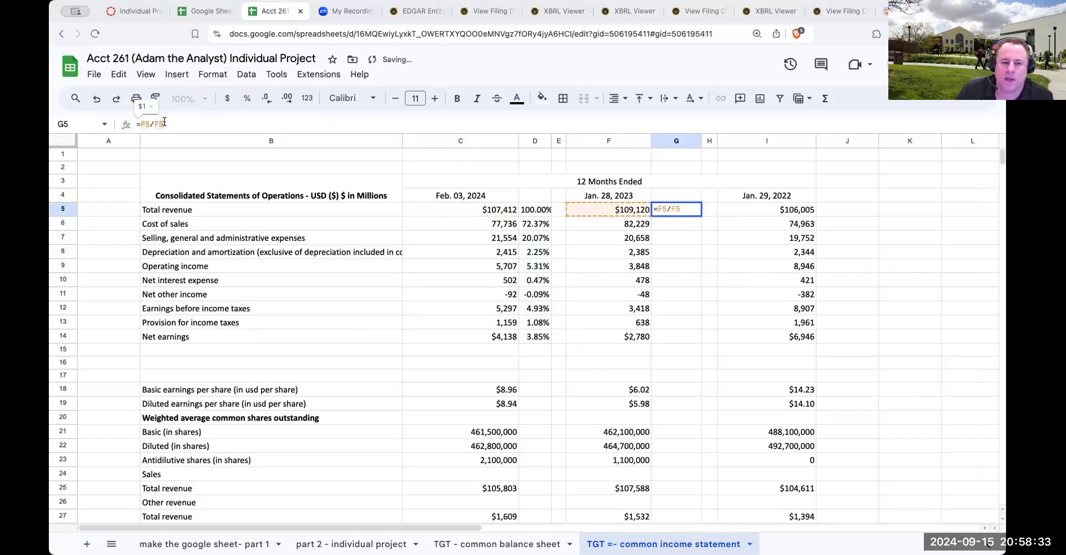
key(F4)
key(Return)
key(Up)
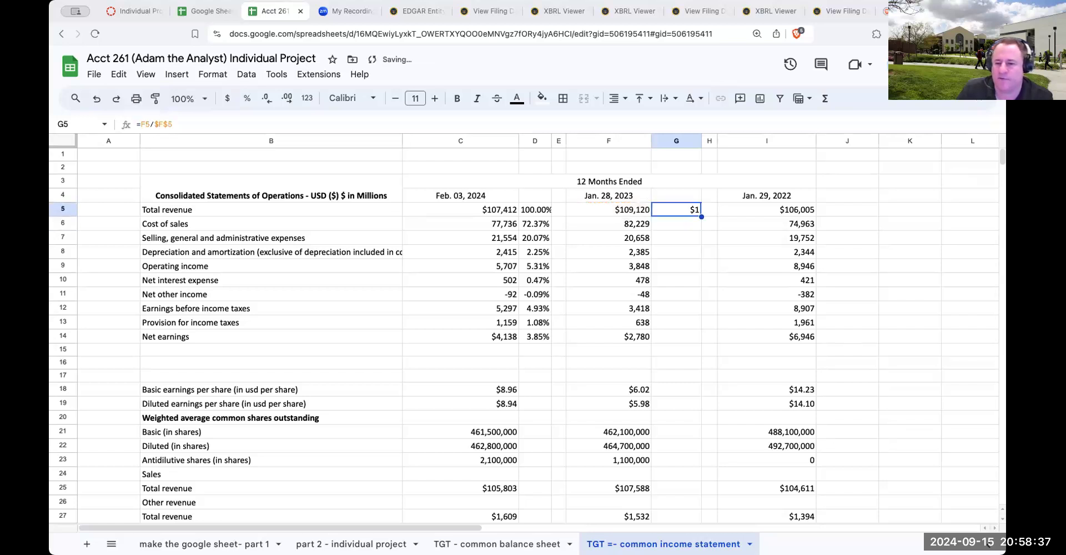
Format G5 as a percentage and copy it to G6:G14
click(247, 99)
key(ctrl+c)
drag(668, 222, 674, 336)
key(ctrl+v)
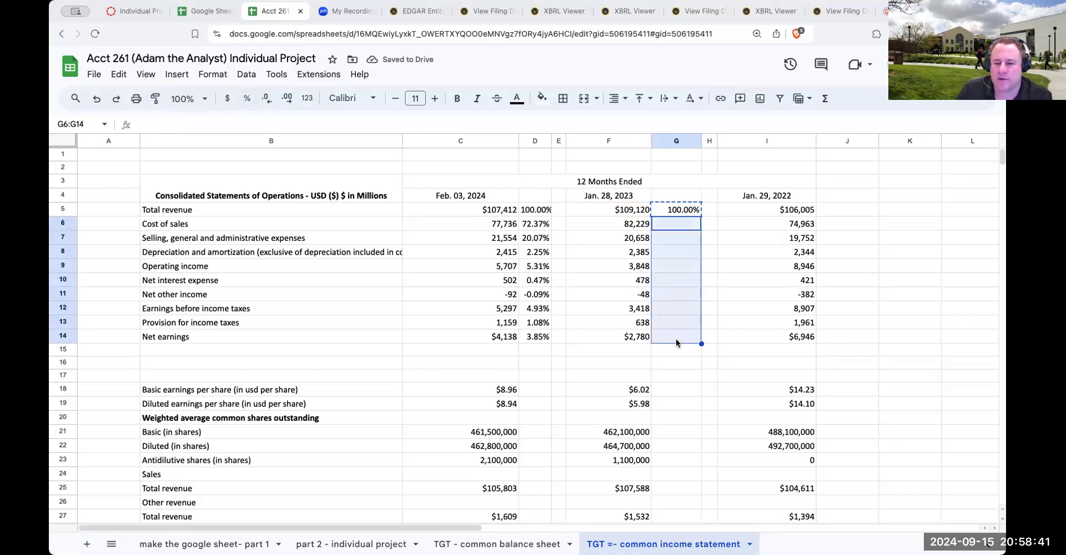
Narrow the three yearly amount columns I, F and C to fit their figures
click(828, 200)
drag(817, 141, 781, 142)
drag(651, 140, 627, 140)
drag(518, 140, 475, 141)
In J5, enter the Jan. 29, 2022 total revenue percentage as =I5/$I$5, with an absolute denominator
click(738, 212)
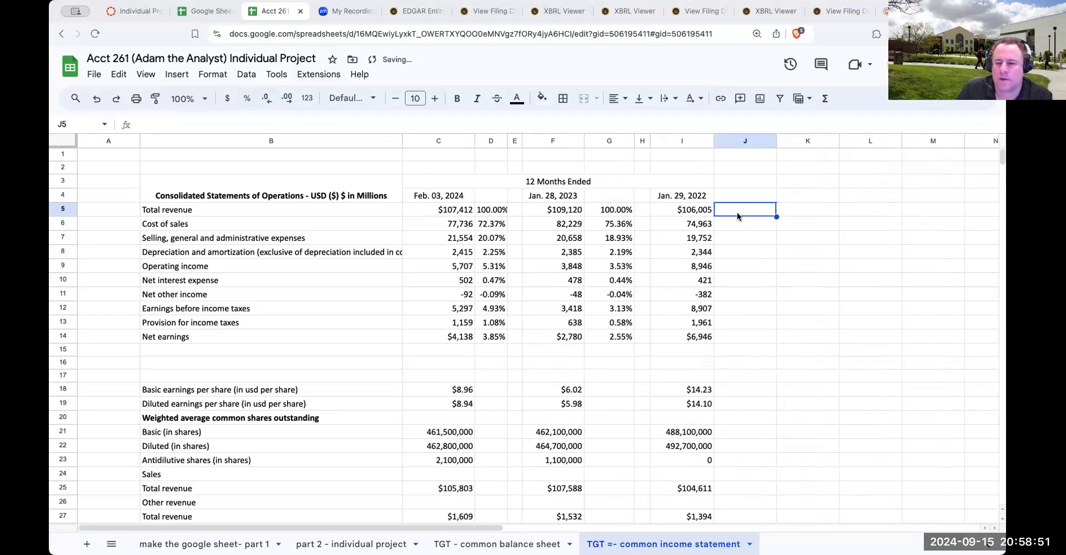
text(=)
key(Left)
text(/)
key(Left)
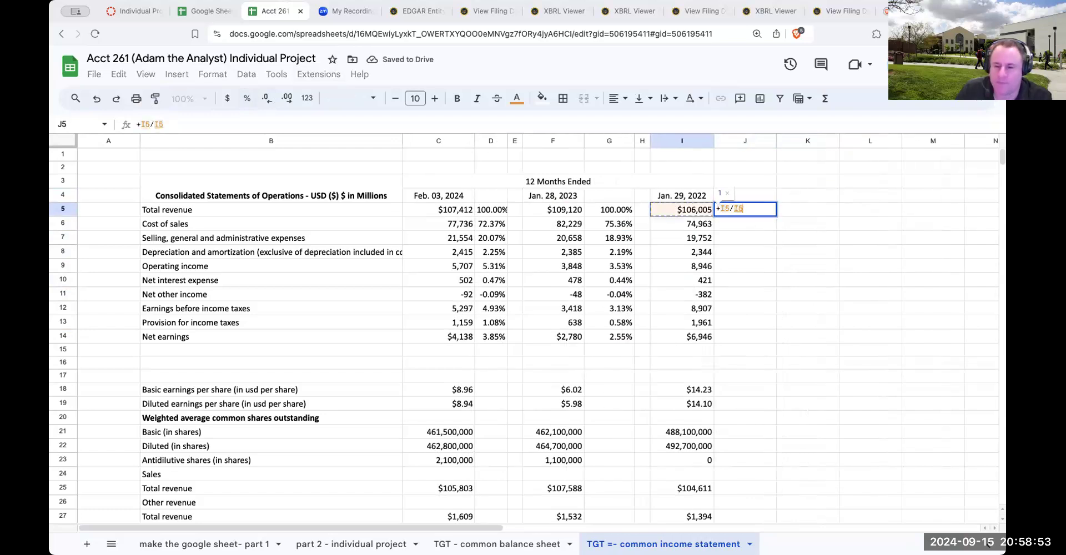
key(Return)
key(Up)
key(Return)
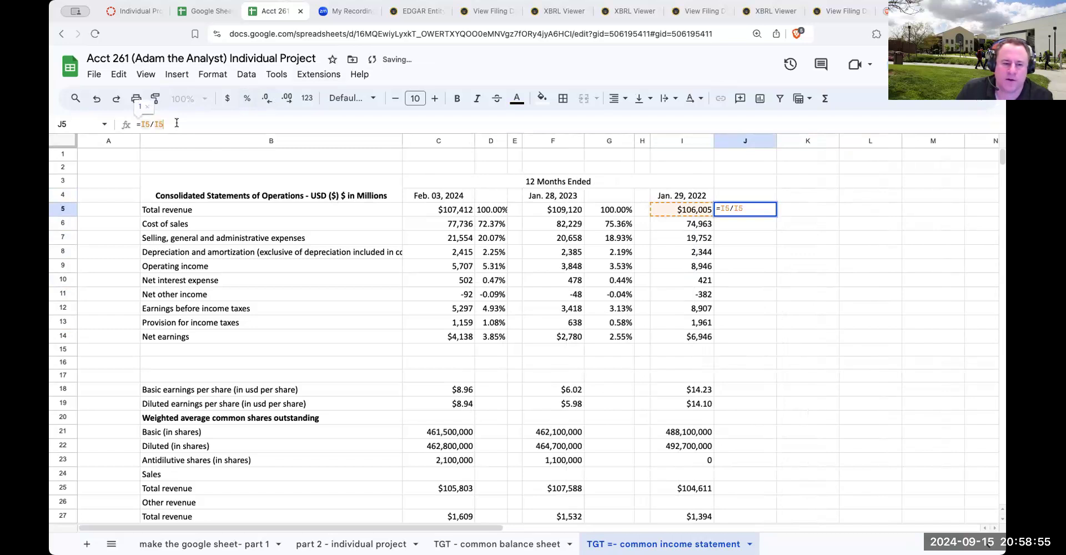
key(F4)
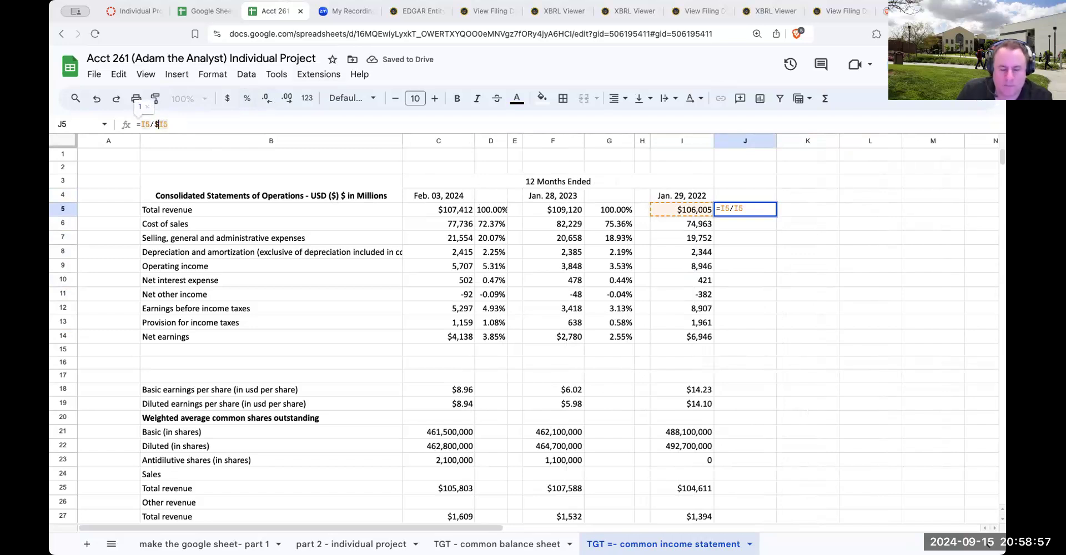
key(Return)
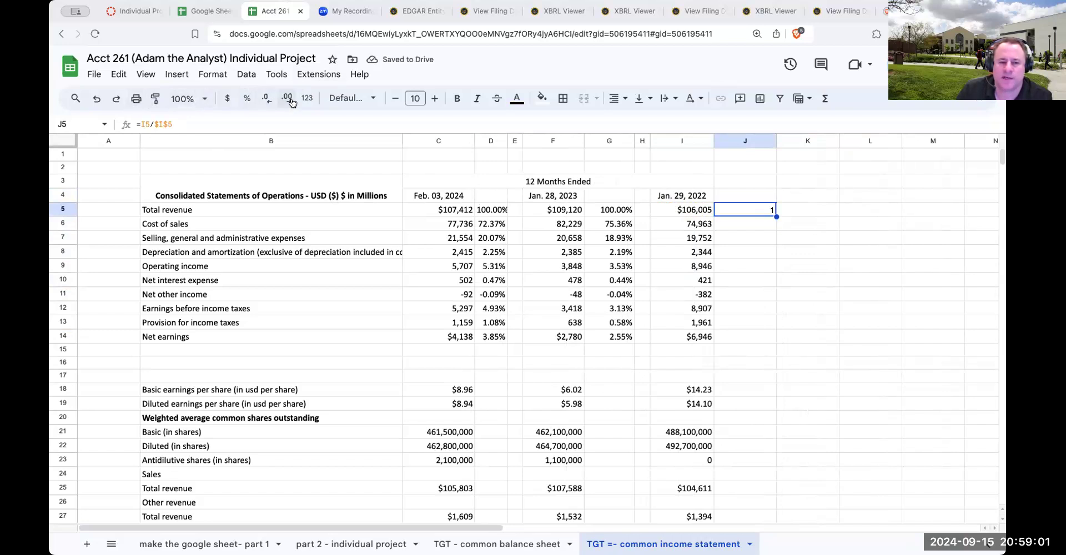
Format J5 as a percentage and copy it to J6:J14
click(247, 98)
key(ctrl+c)
drag(745, 222, 756, 343)
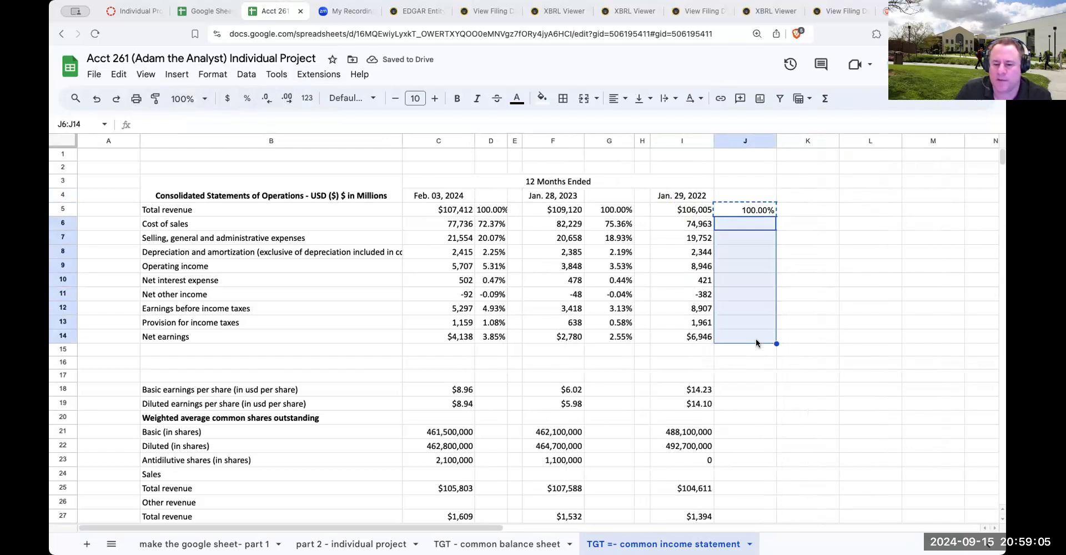
key(ctrl+v)
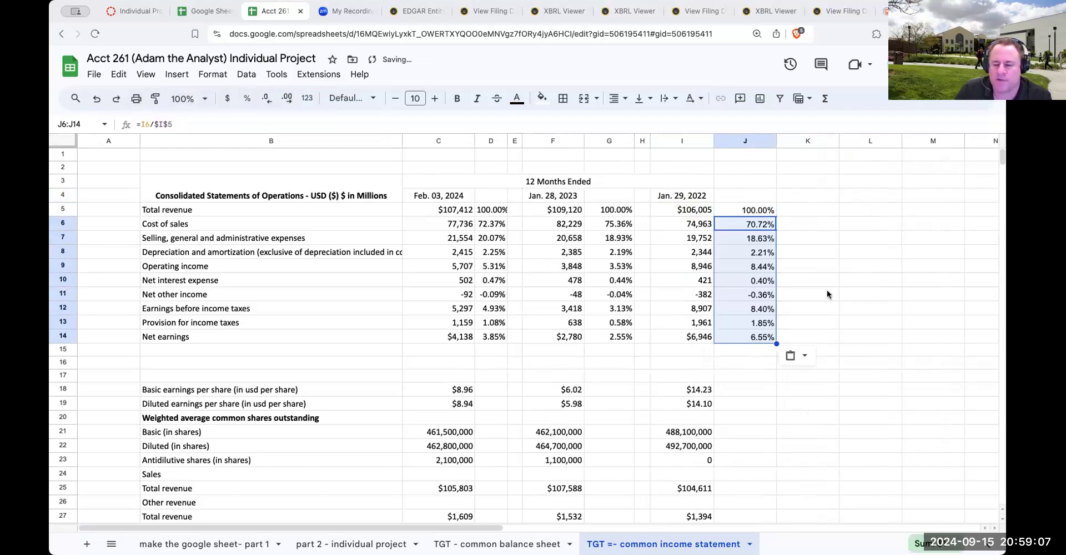
Narrow the percentage columns J and G to fit their values
click(811, 239)
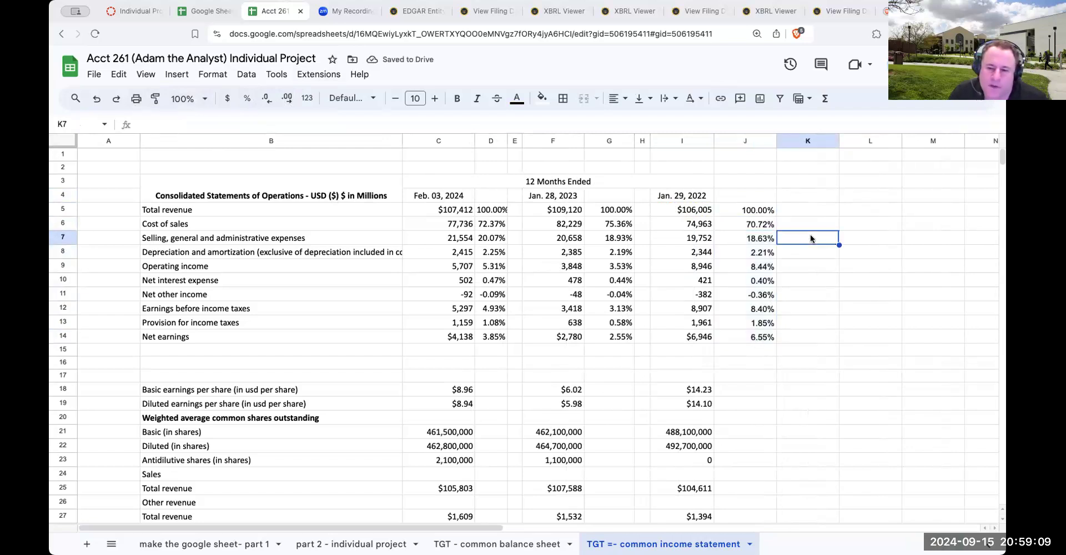
drag(776, 140, 747, 140)
drag(626, 140, 620, 140)
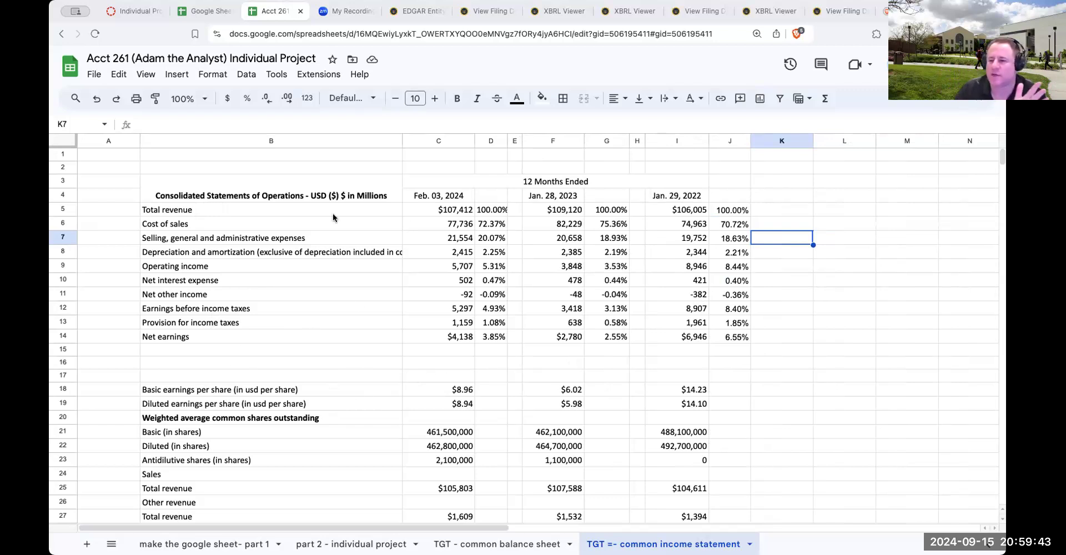
scroll(429, 364, down, 2)
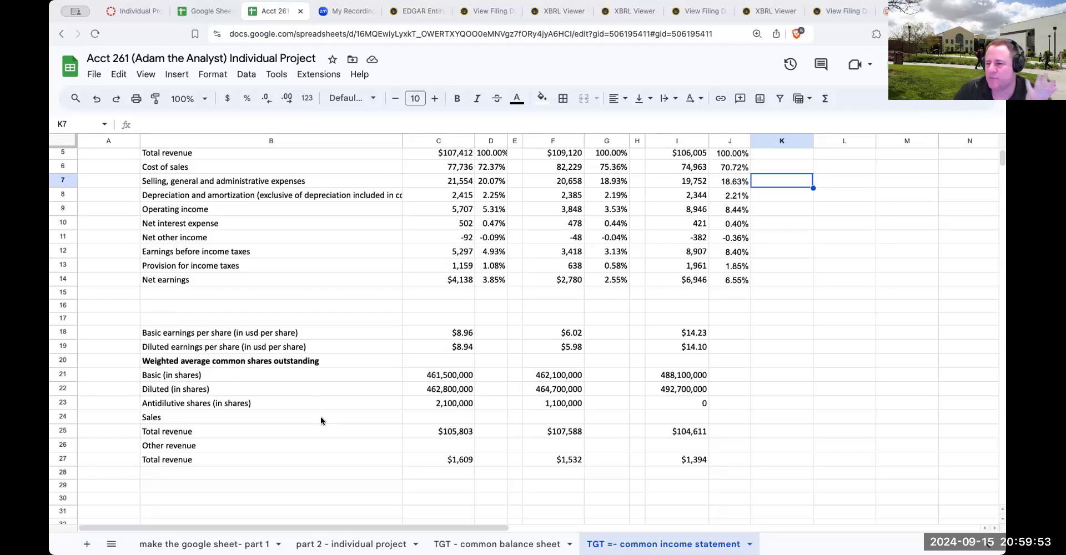
scroll(395, 427, up, 2)
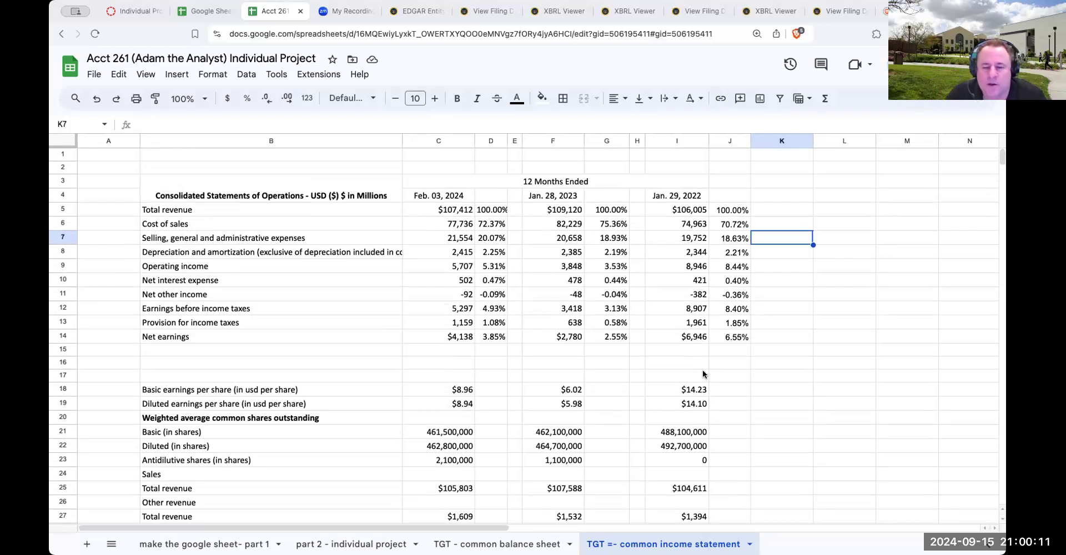
On the part 2 - individual project sheet, write "download three years of balance sheets" in B13 below the existing instructions
click(498, 545)
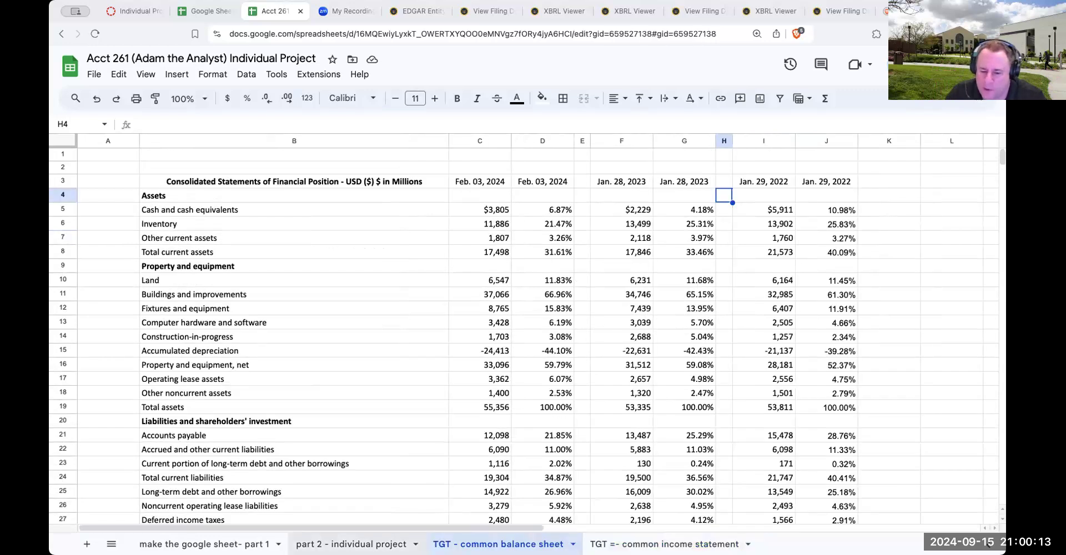
click(355, 544)
click(214, 403)
click(187, 403)
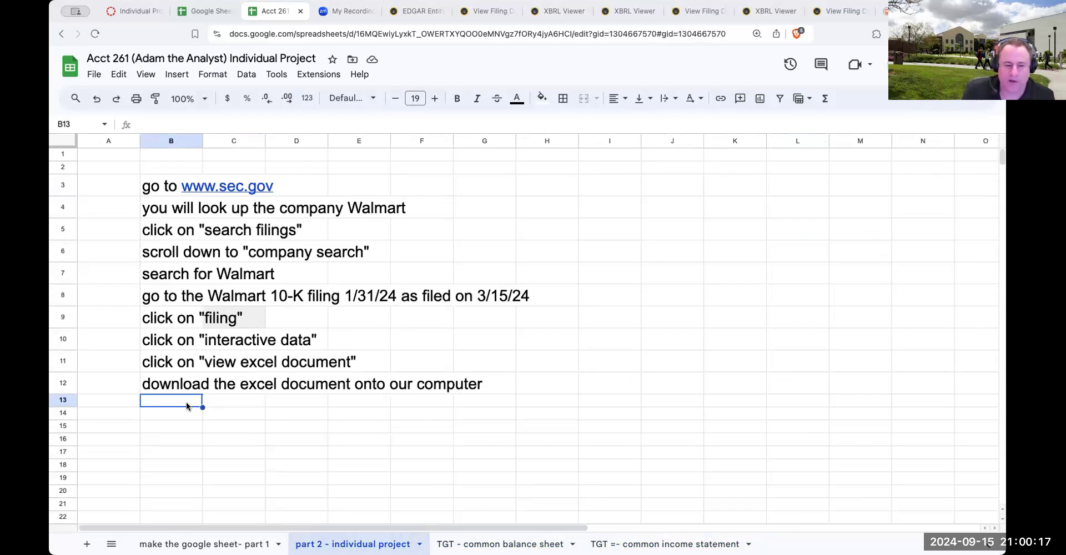
text(download)
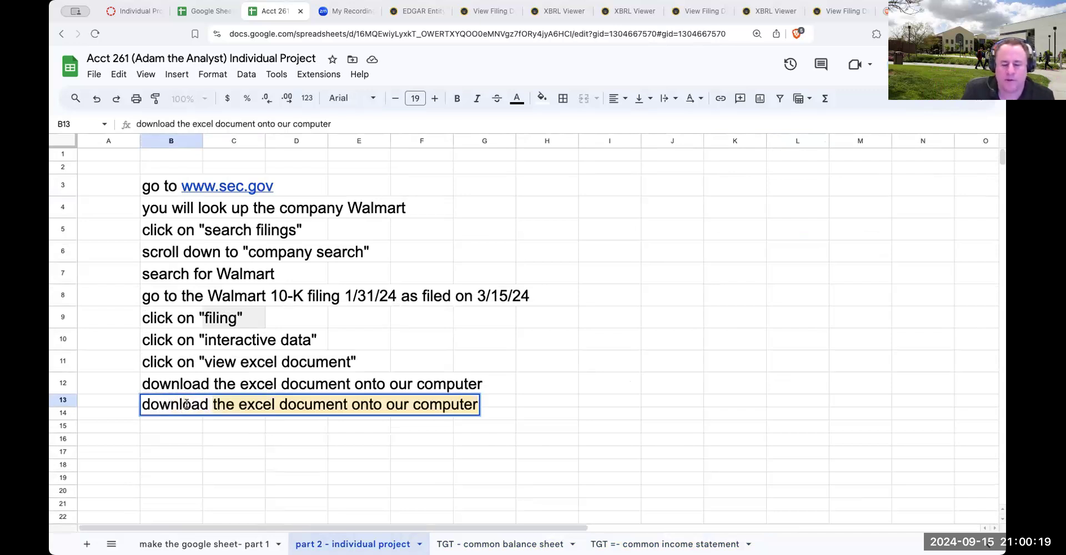
text( three years of blaanc)
key(BackSpace)
key(BackSpace)
key(BackSpace)
key(BackSpace)
key(BackSpace)
text(alance sheets)
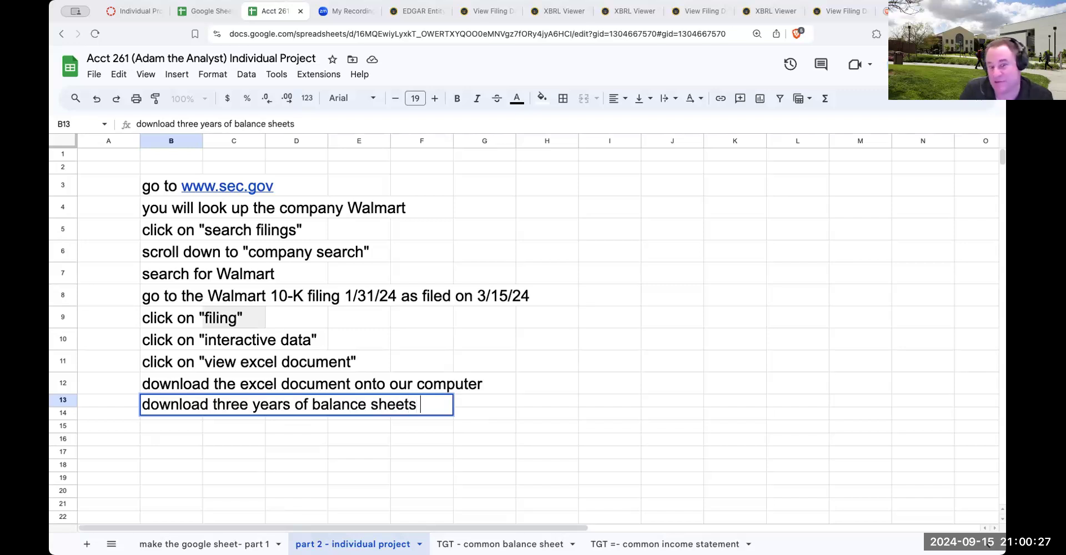
text( (ak)
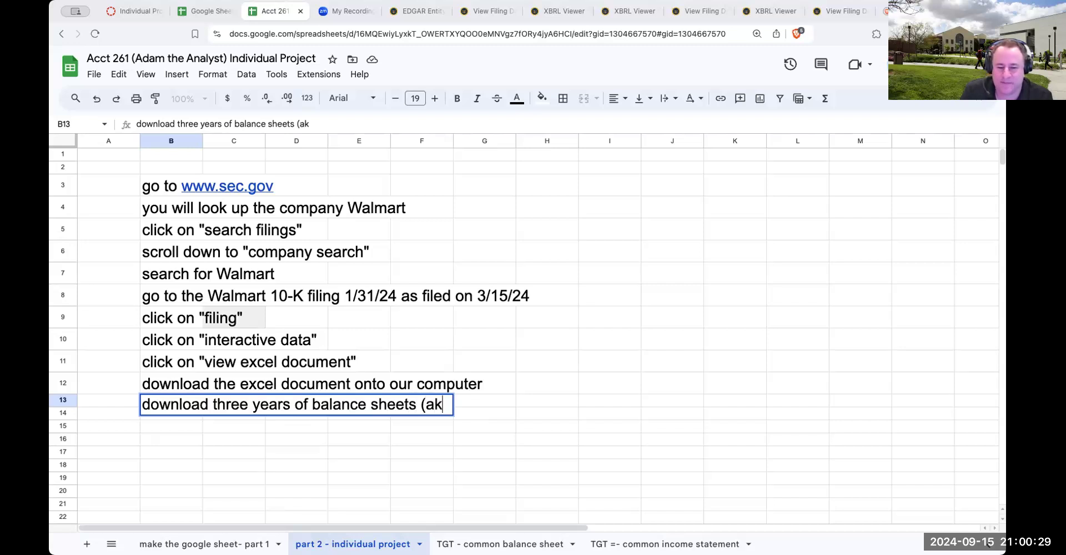
text(a-st)
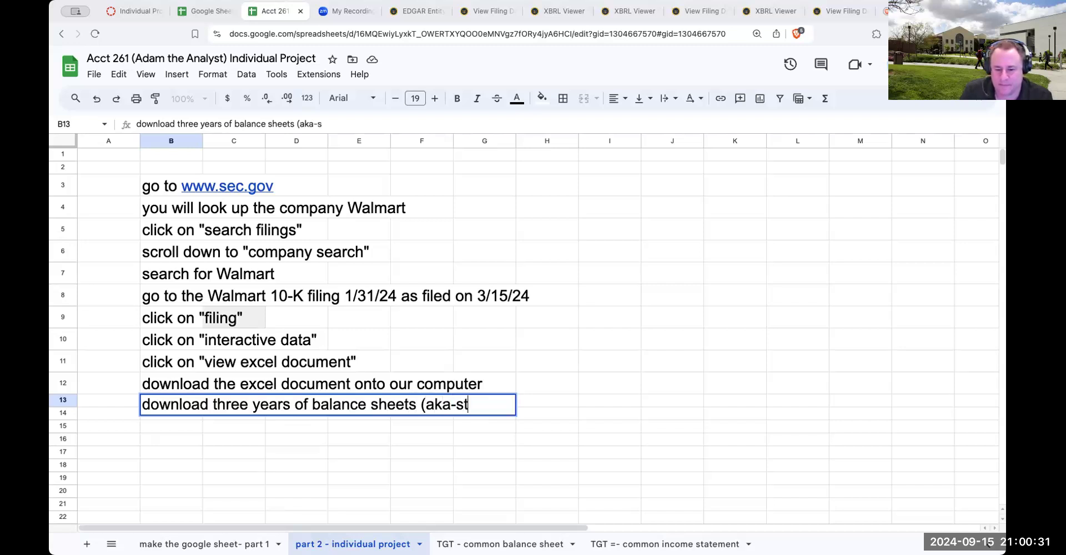
text(mts of financial )
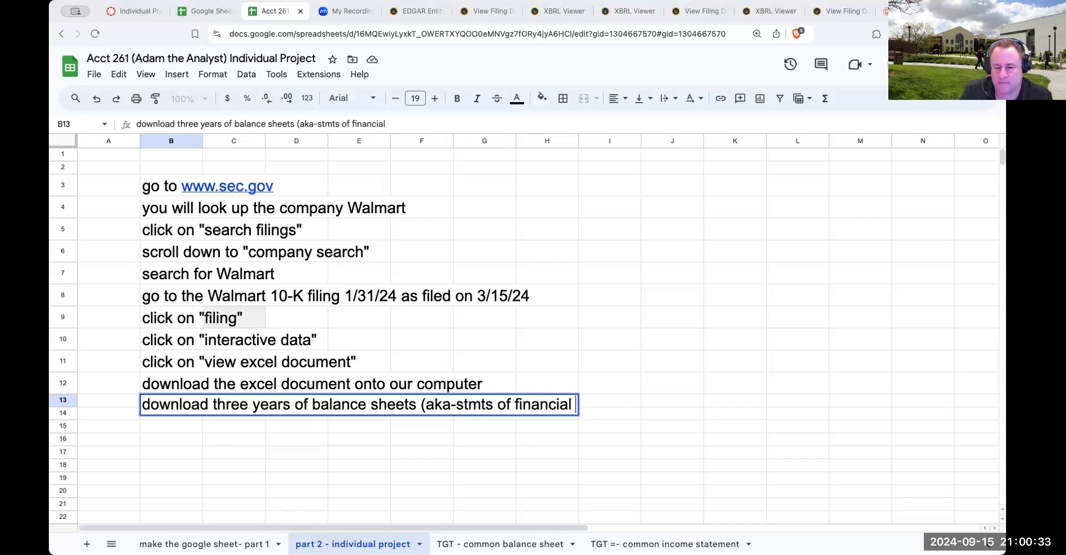
text(position)
Complete the B13 instruction by adding "(aka-stmts of financial position)" after the balance sheets wording
key(BackSpace)
key(BackSpace)
key(BackSpace)
text(tion))
key(Return)
Write the instruction "download three years of income statements (aka consolidates stmts of operations)" in B14 of the part 2 - individual project sheet
text(doew)
key(BackSpace)
key(BackSpace)
text(wl)
key(BackSpace)
text(nload three )
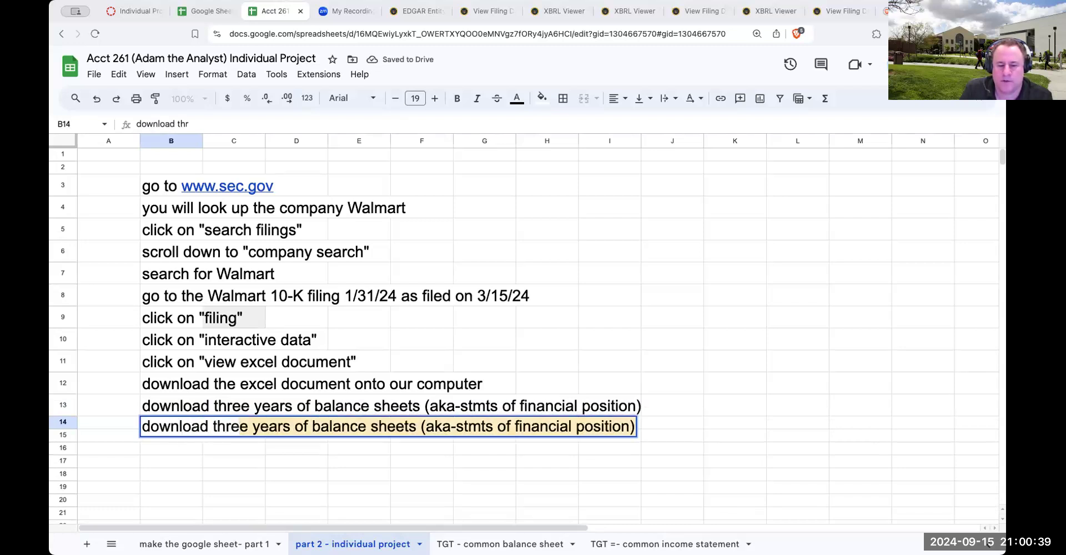
text(years of income )
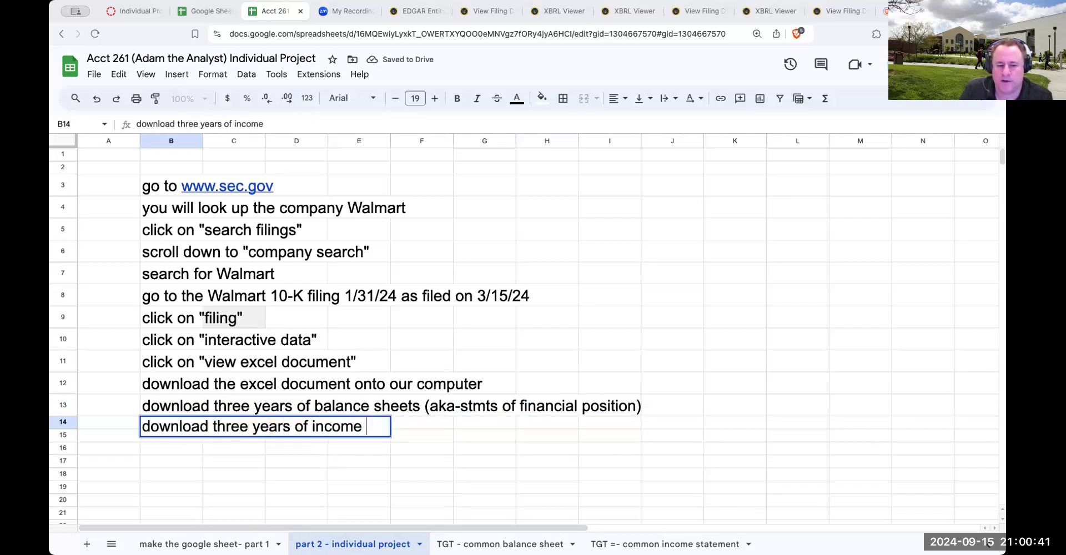
text(statements ()
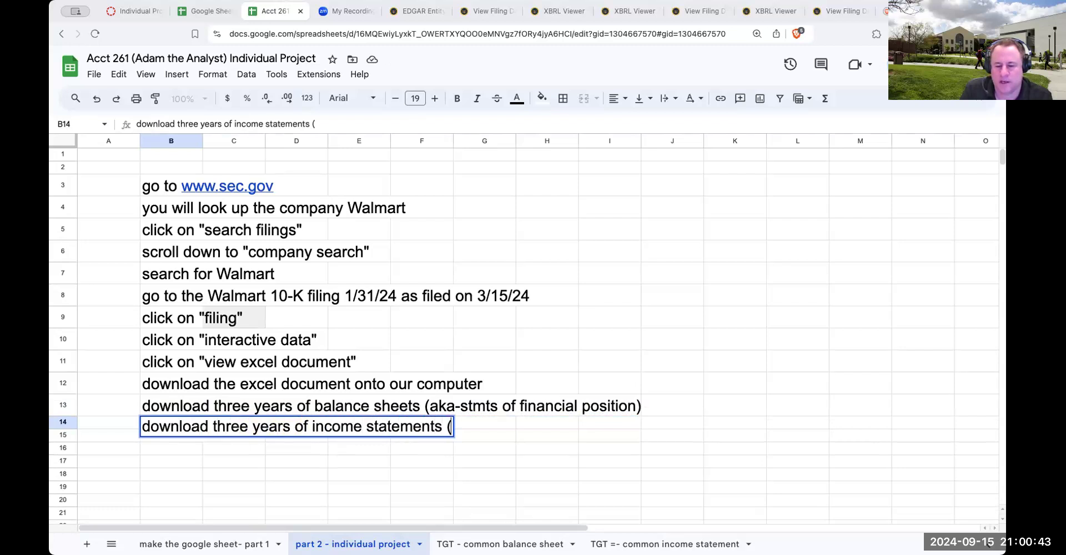
text(aka cons)
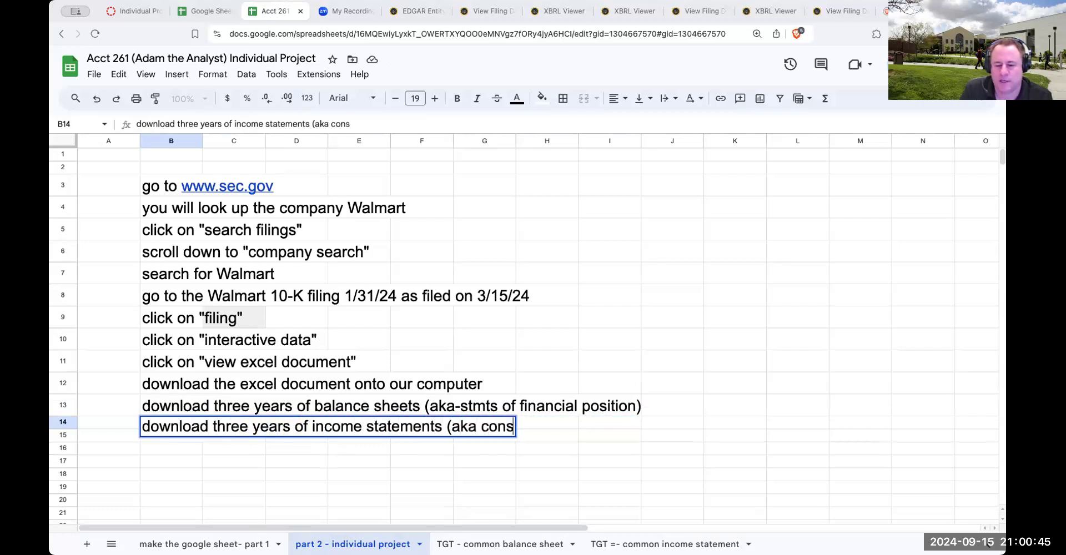
text(olid)
key(BackSpace)
text(lidates stmts of ope)
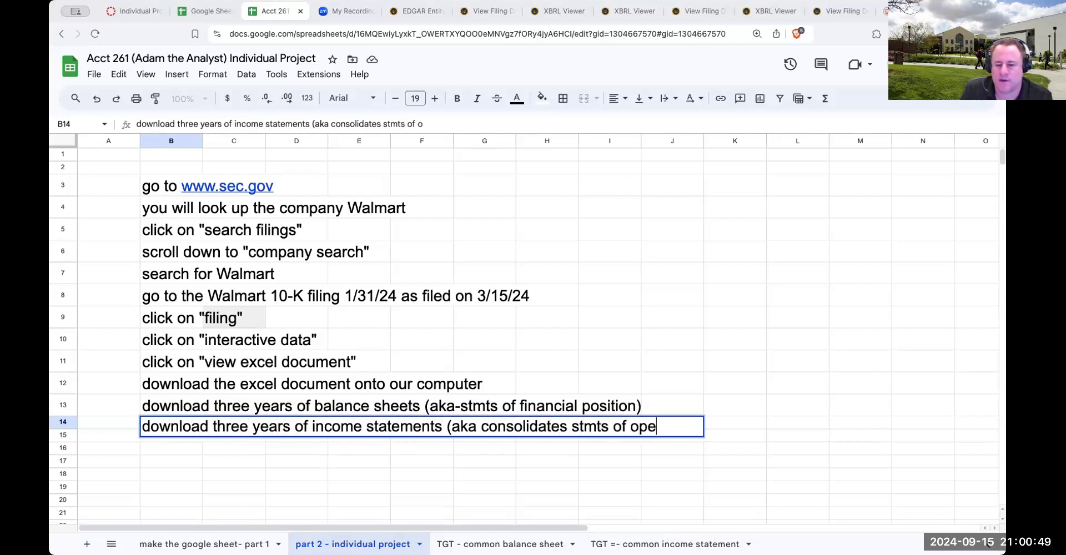
text(rations))
key(Return)
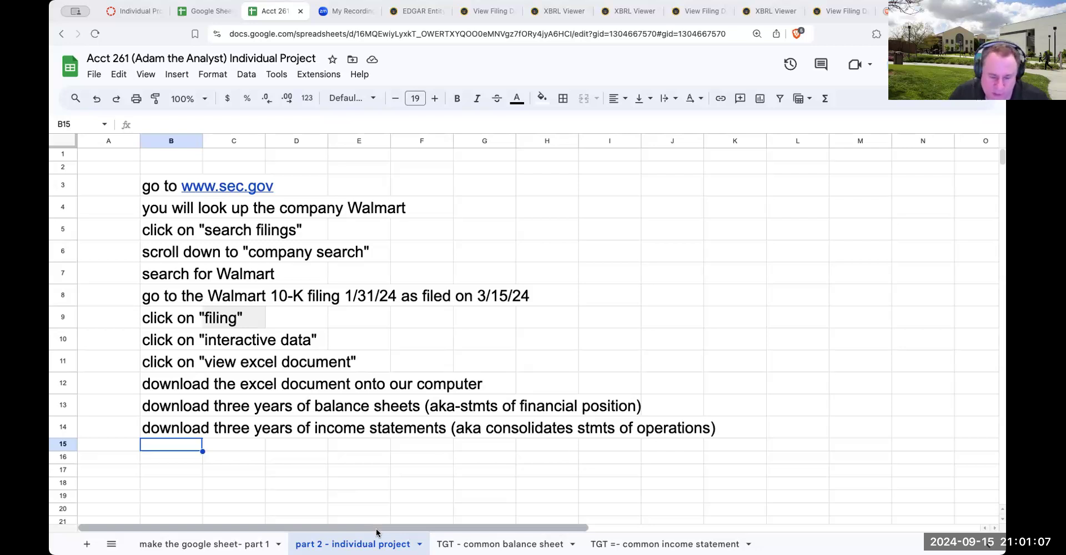
Look over Target's finished common income statement and common balance sheet, and return to the part 2 - individual project sheet
click(455, 542)
click(644, 544)
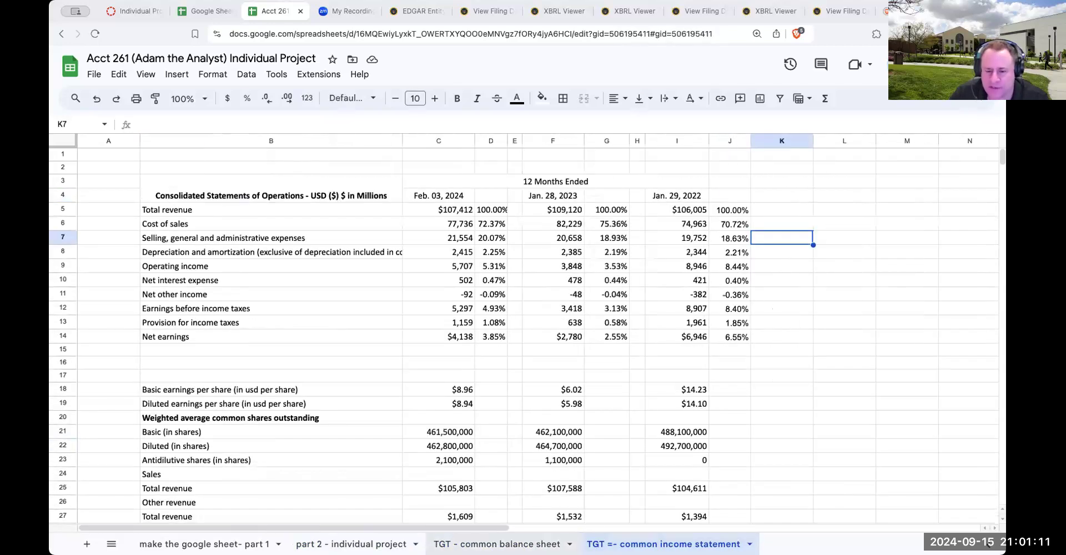
click(496, 544)
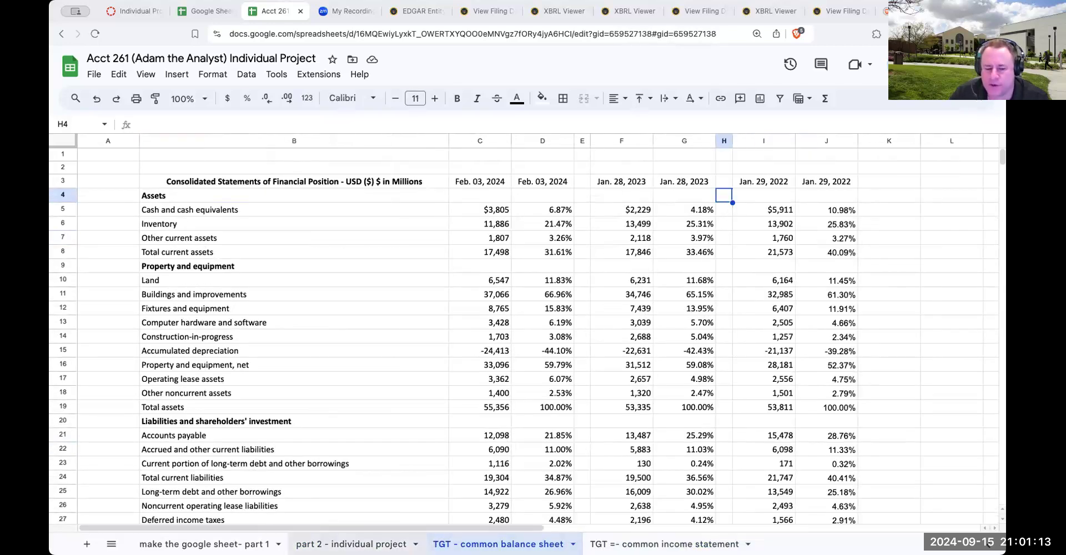
click(351, 544)
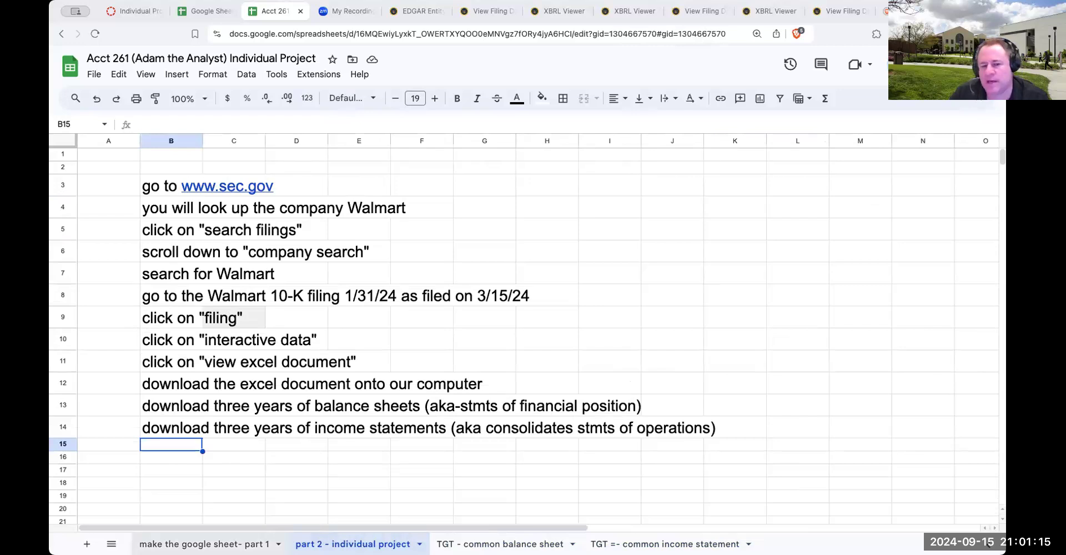